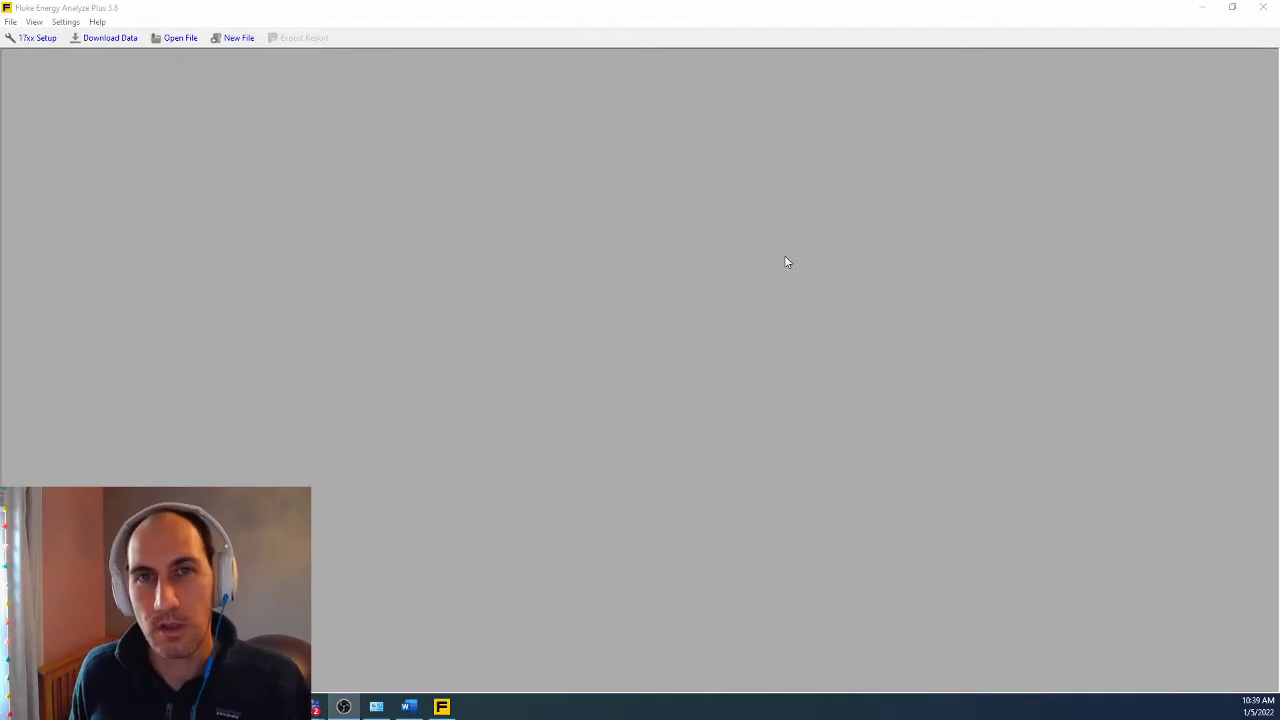
Step: Minimize the empty Fluke Energy Analyze Plus window to reveal the v3.8 download page
{"action": "left_click", "coordinate": [1202, 7]}
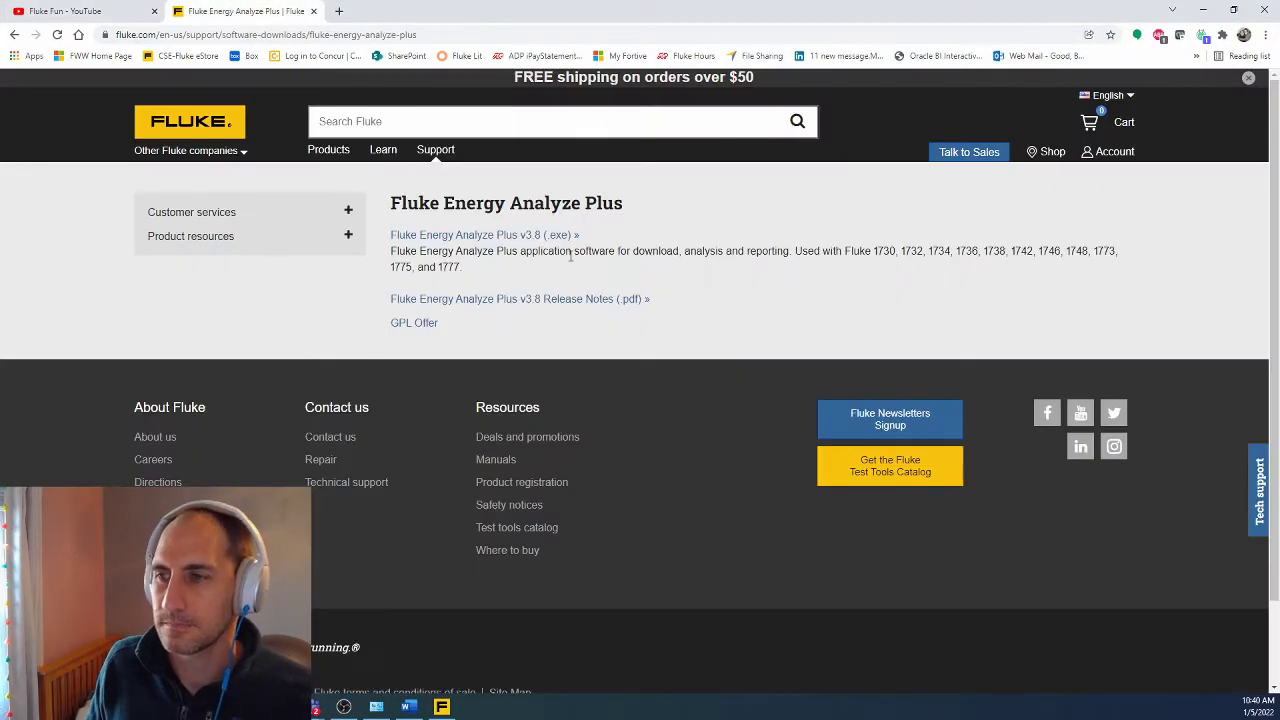
Step: Open the Fluke 1736/1738 logger product page ($5,200.99) in a new tab, then minimize the browser
{"action": "left_click", "coordinate": [476, 238]}
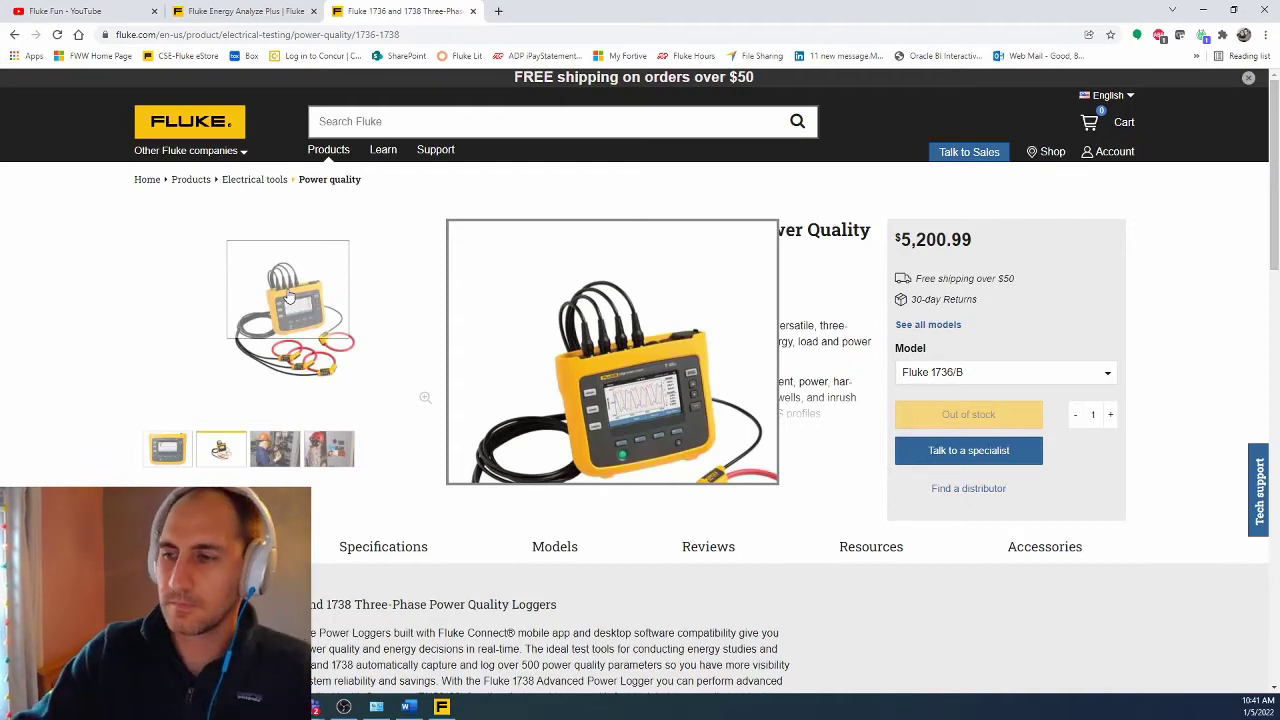
{"action": "left_click", "coordinate": [1203, 9]}
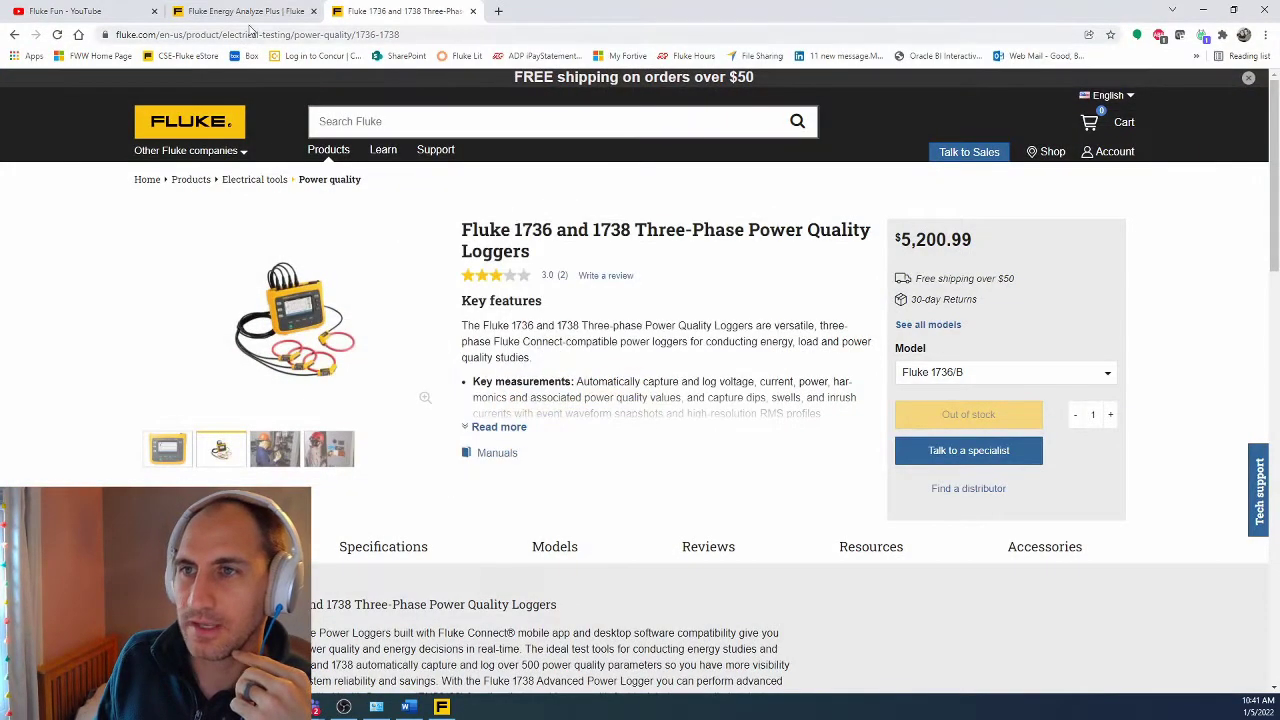
Step: Go to the Fluke Software downloads page in the third browser tab
{"action": "left_click", "coordinate": [240, 11]}
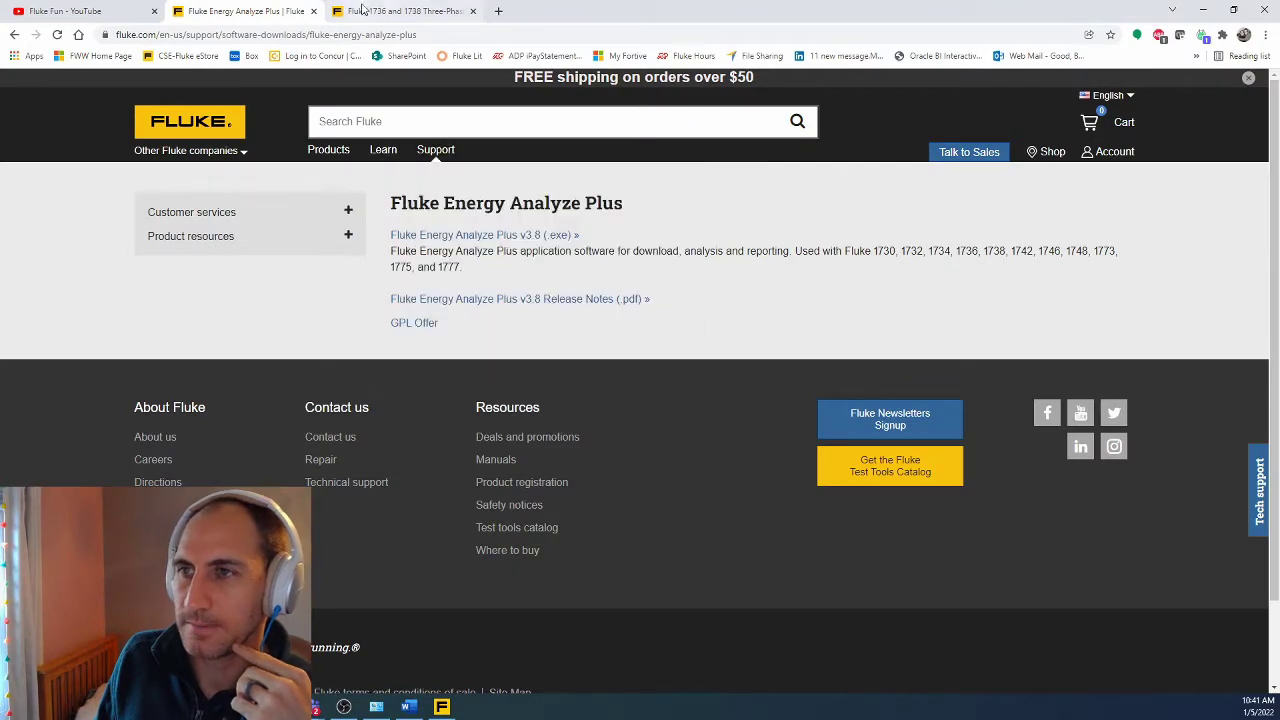
{"action": "left_click", "coordinate": [398, 11]}
{"action": "left_click", "coordinate": [605, 288]}
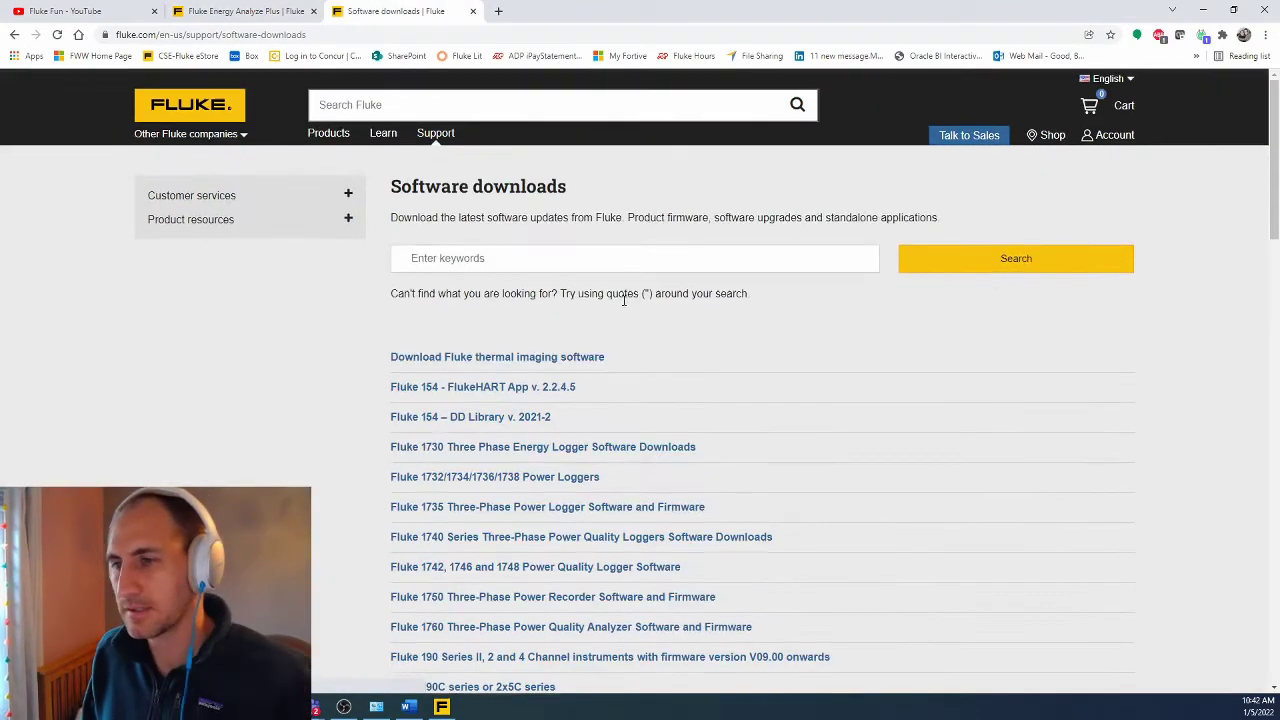
{"action": "scroll", "coordinate": [608, 443], "scroll_direction": "down", "scroll_amount": 1}
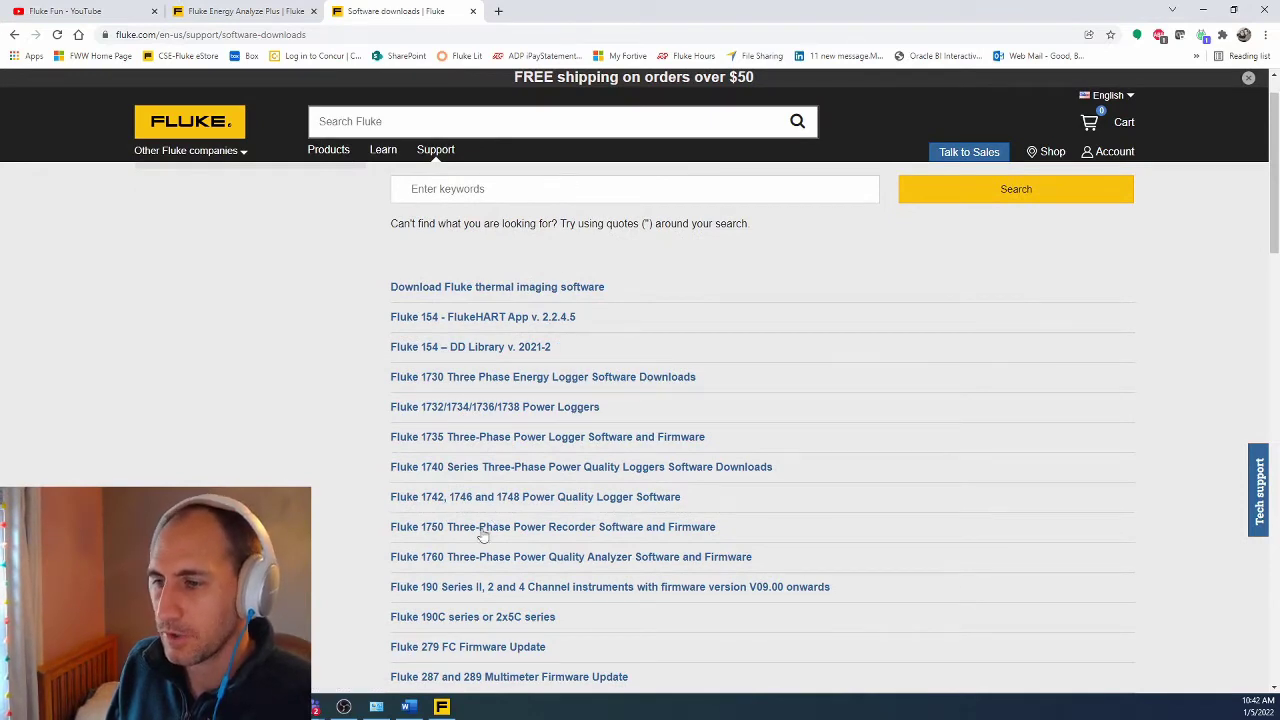
Step: Filter downloads by 'energy', open Fluke Energy Analyze Plus, and minimize the browser
{"action": "left_click", "coordinate": [490, 124]}
{"action": "left_click", "coordinate": [630, 195]}
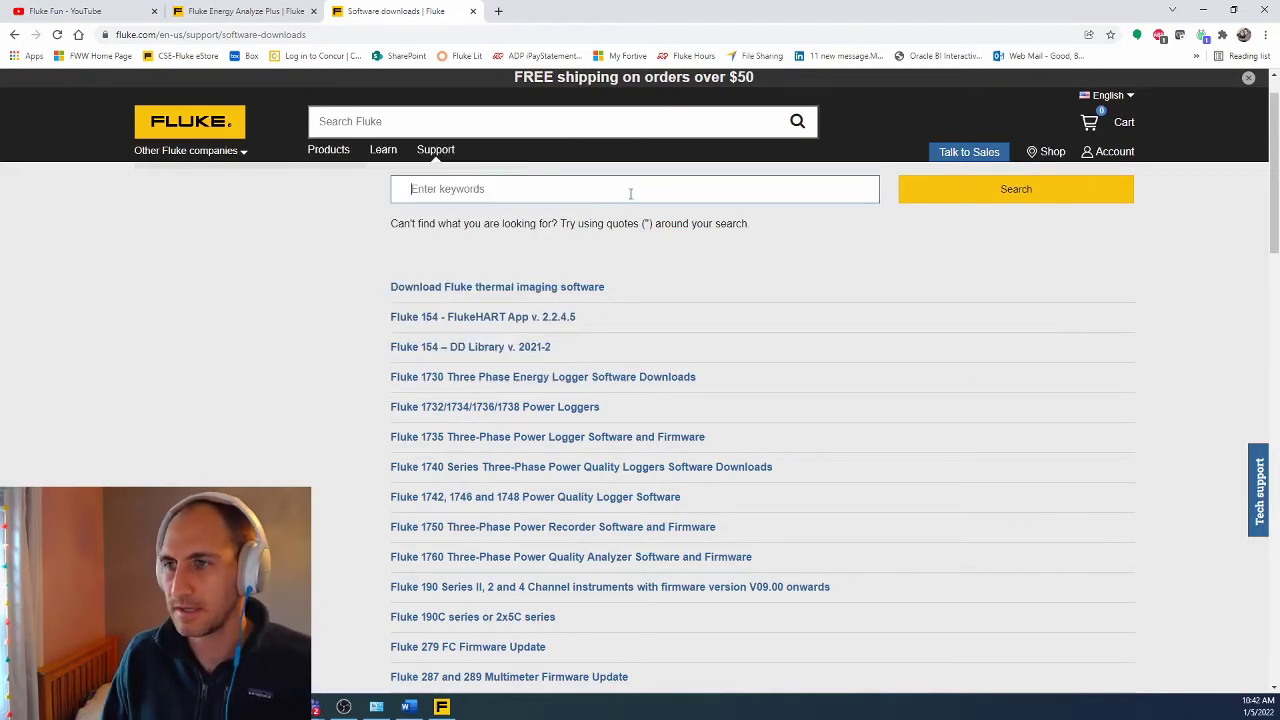
{"action": "type", "text": "energy"}
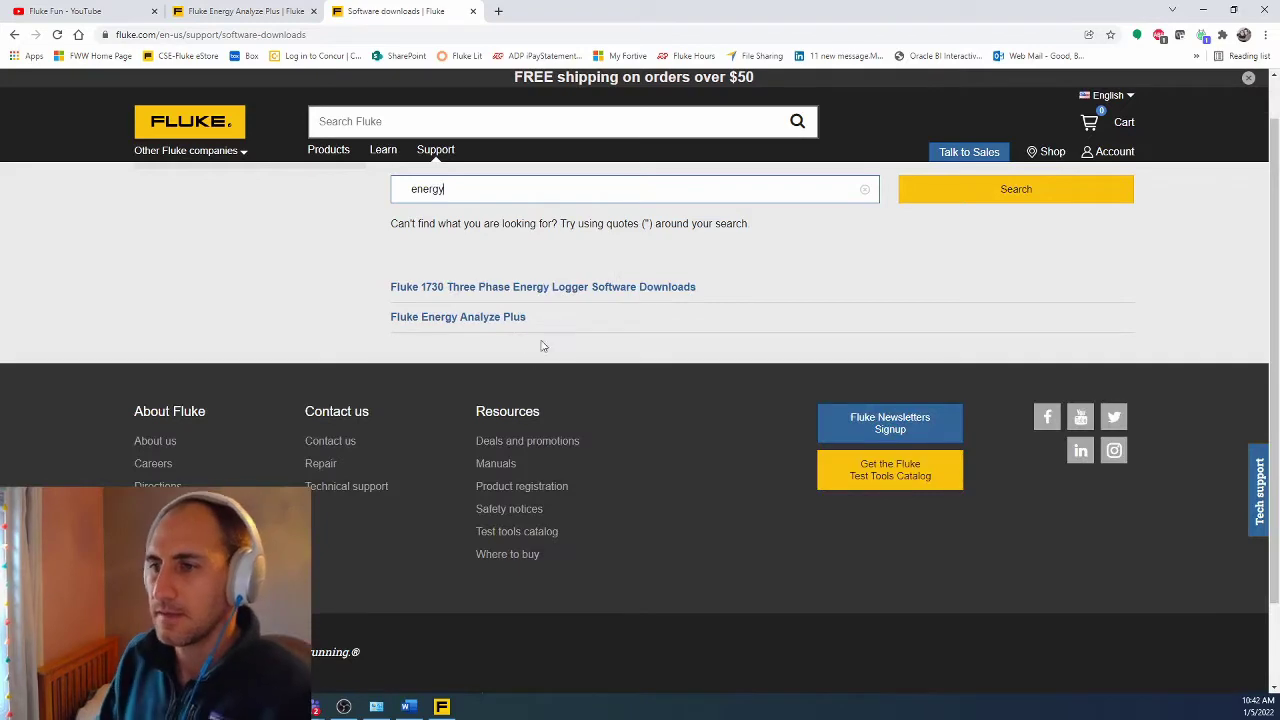
{"action": "left_click", "coordinate": [438, 317]}
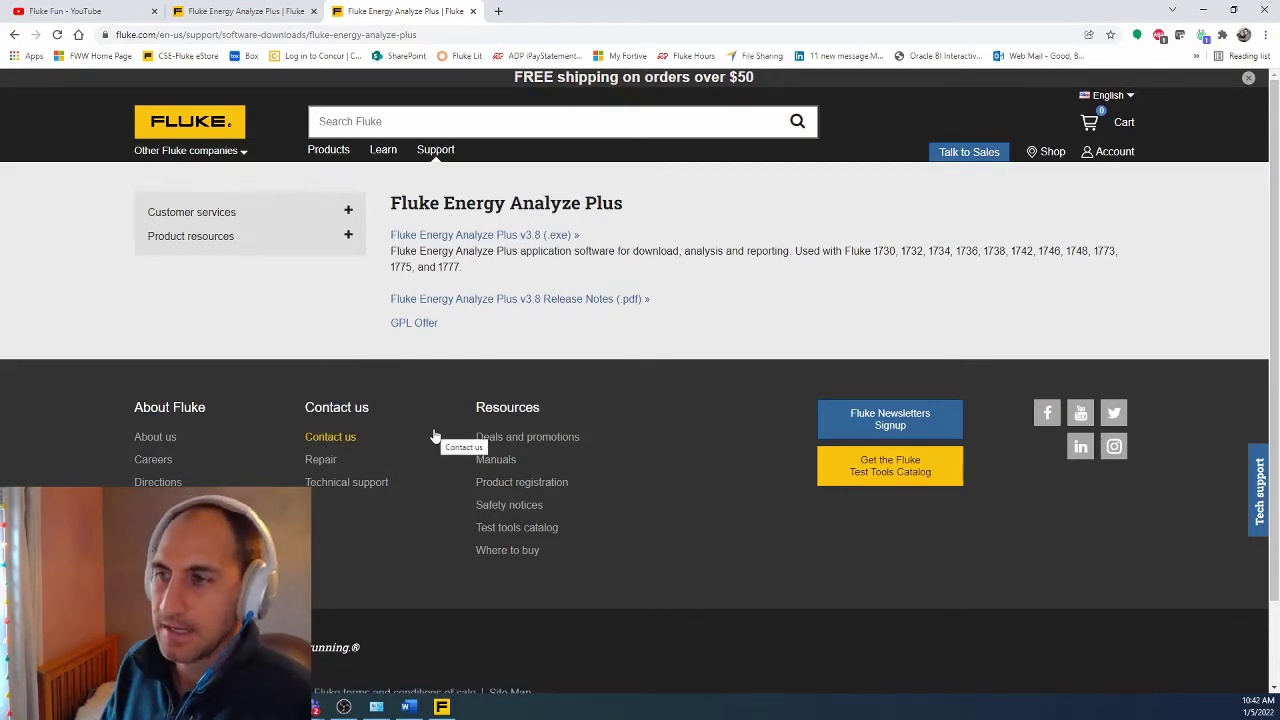
{"action": "left_click", "coordinate": [1204, 10]}
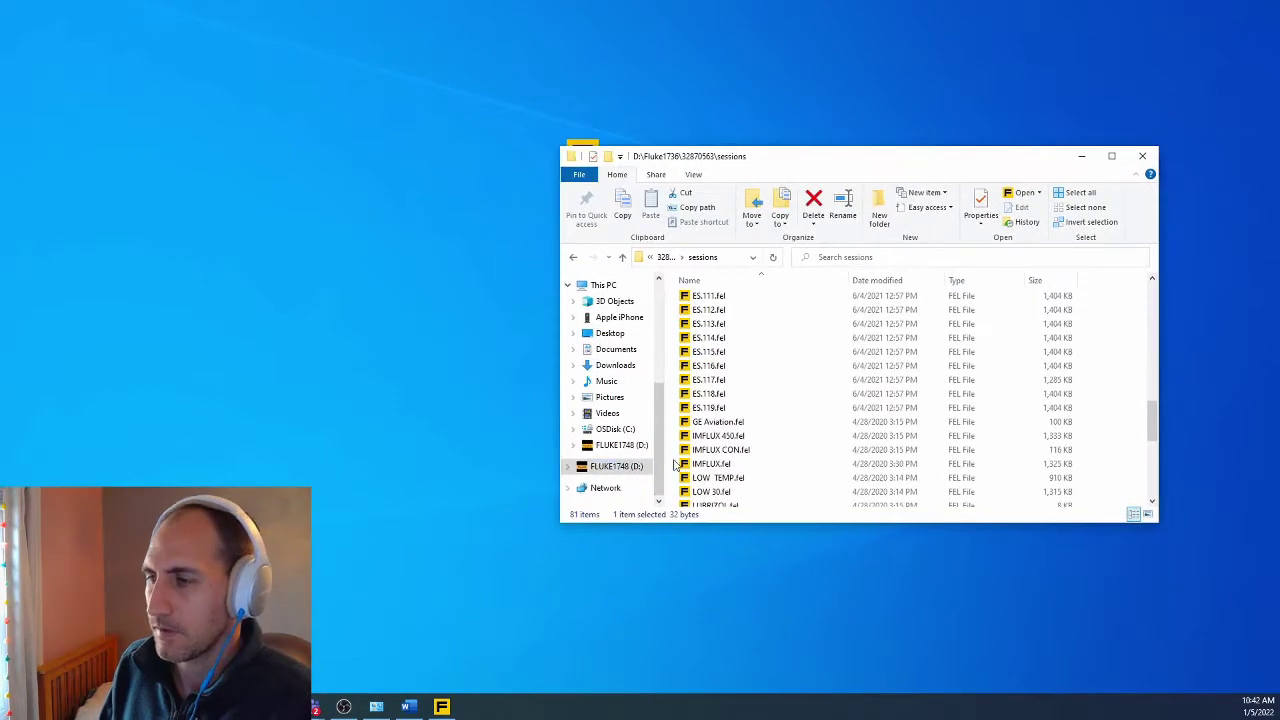
Step: Browse through Fluke1736 and folder 32870563 into the sessions folder
{"action": "scroll", "coordinate": [757, 449], "scroll_direction": "up", "scroll_amount": 10}
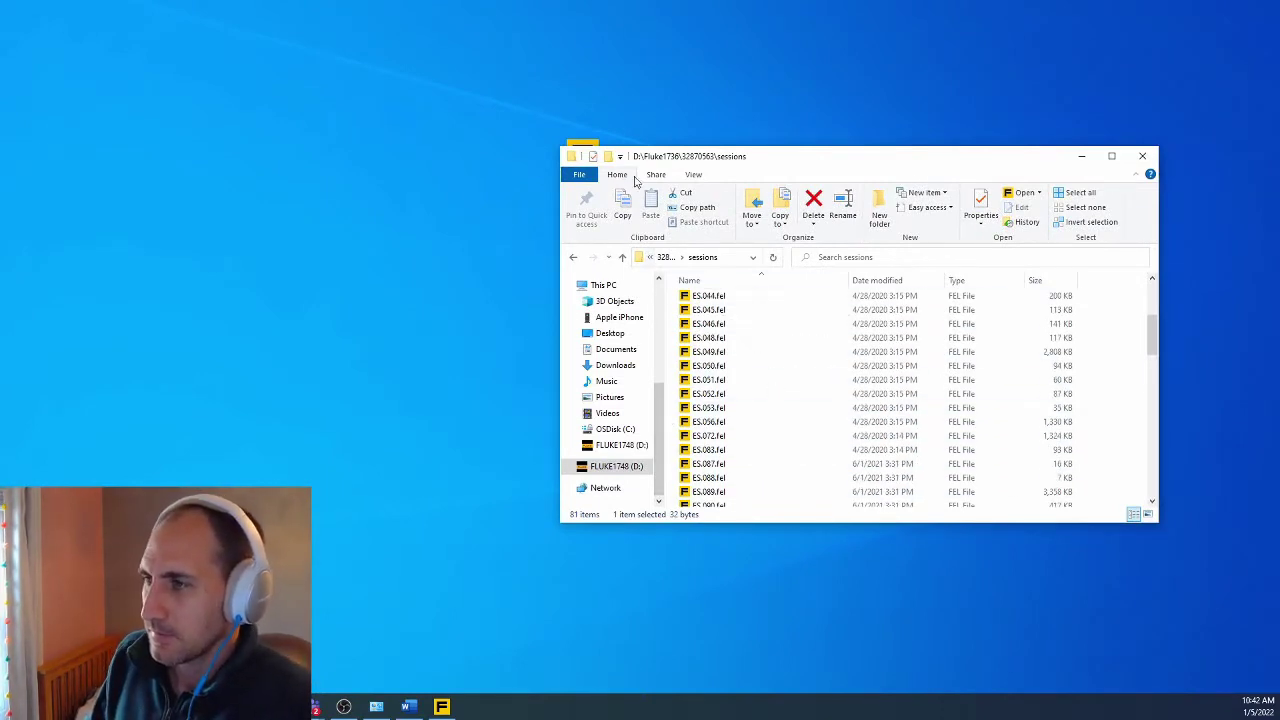
{"action": "left_click", "coordinate": [649, 257]}
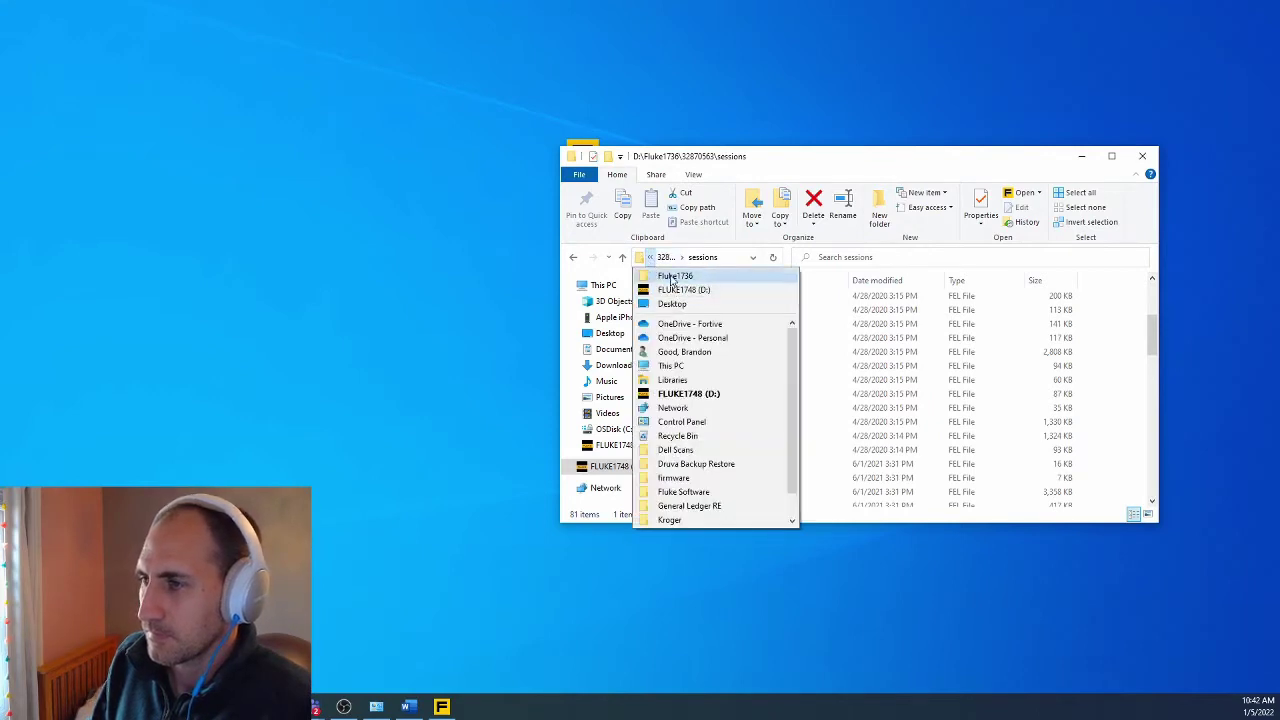
{"action": "left_click", "coordinate": [674, 276]}
{"action": "double_click", "coordinate": [728, 301]}
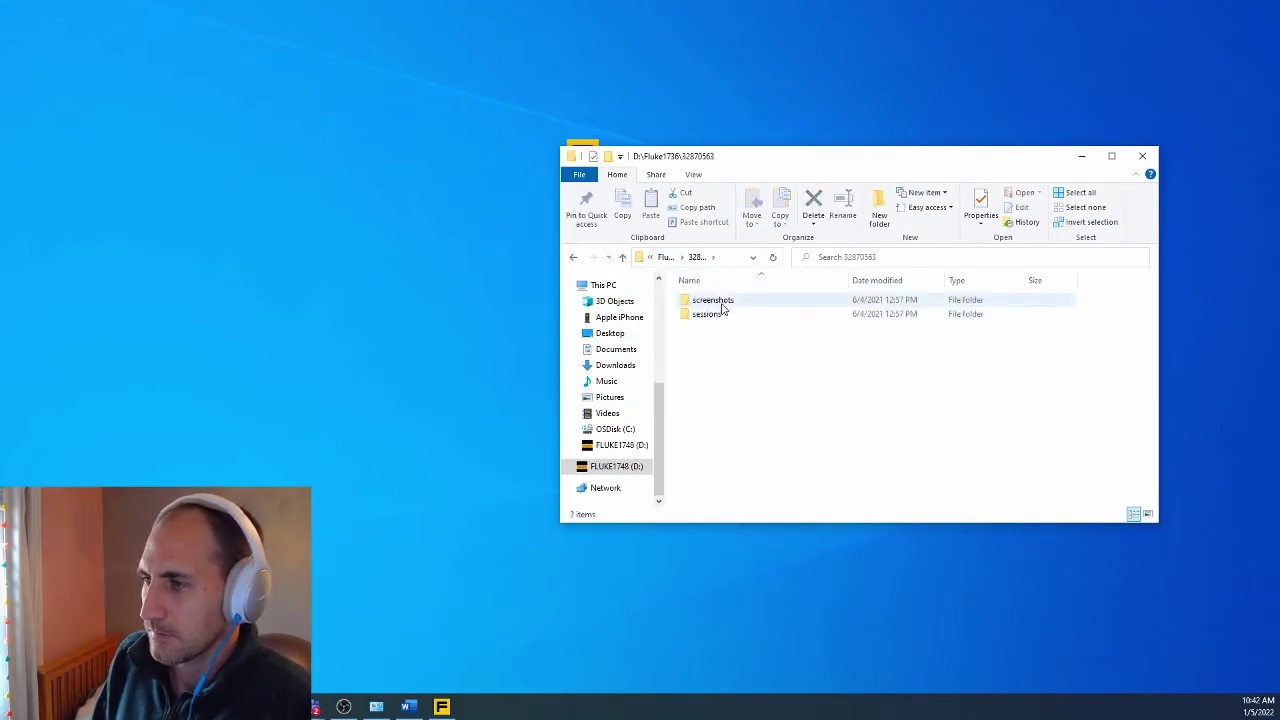
{"action": "double_click", "coordinate": [722, 314]}
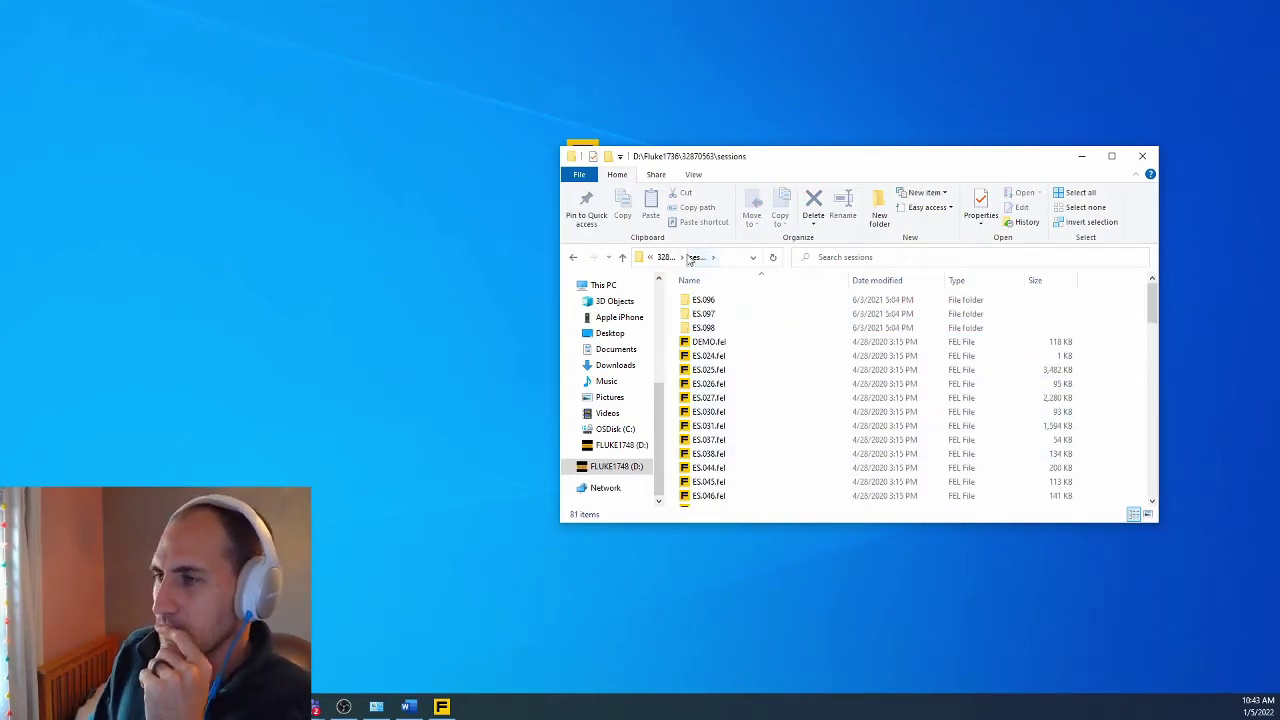
Step: Navigate from the FLUKE1748 (D:) root back to folder D:\Fluke1736\32870563
{"action": "left_click", "coordinate": [650, 258]}
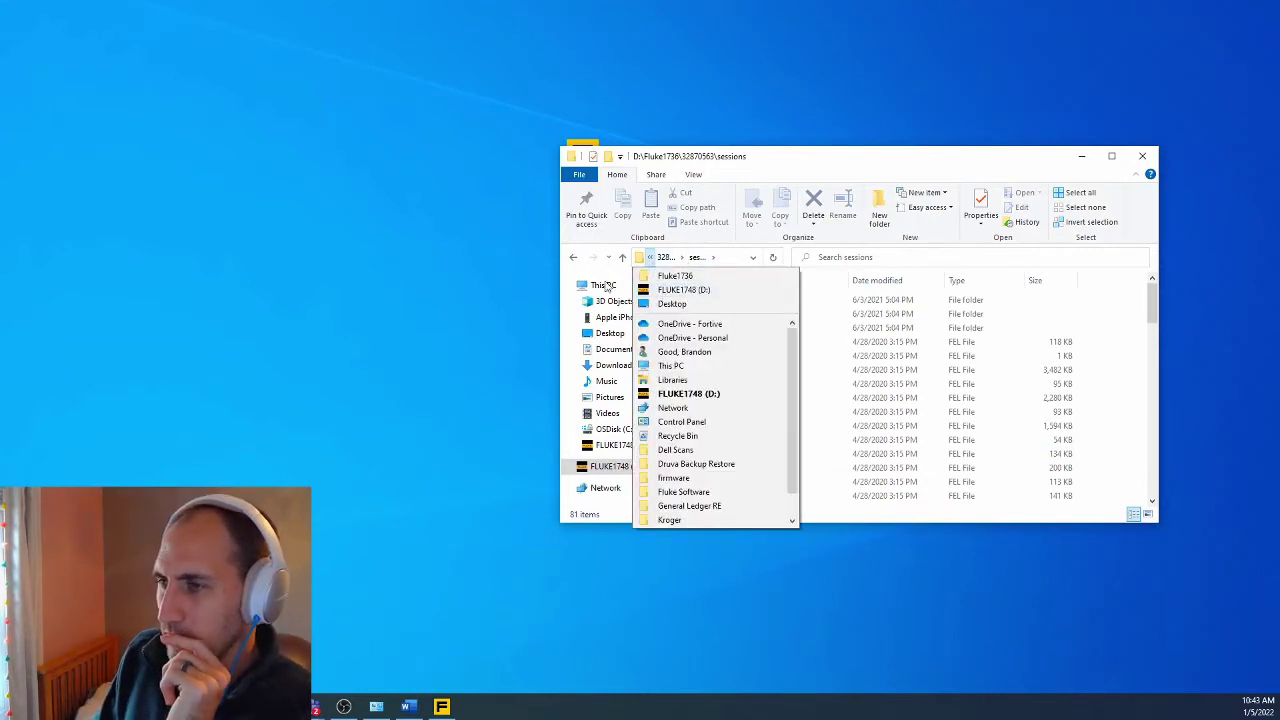
{"action": "left_click", "coordinate": [702, 160]}
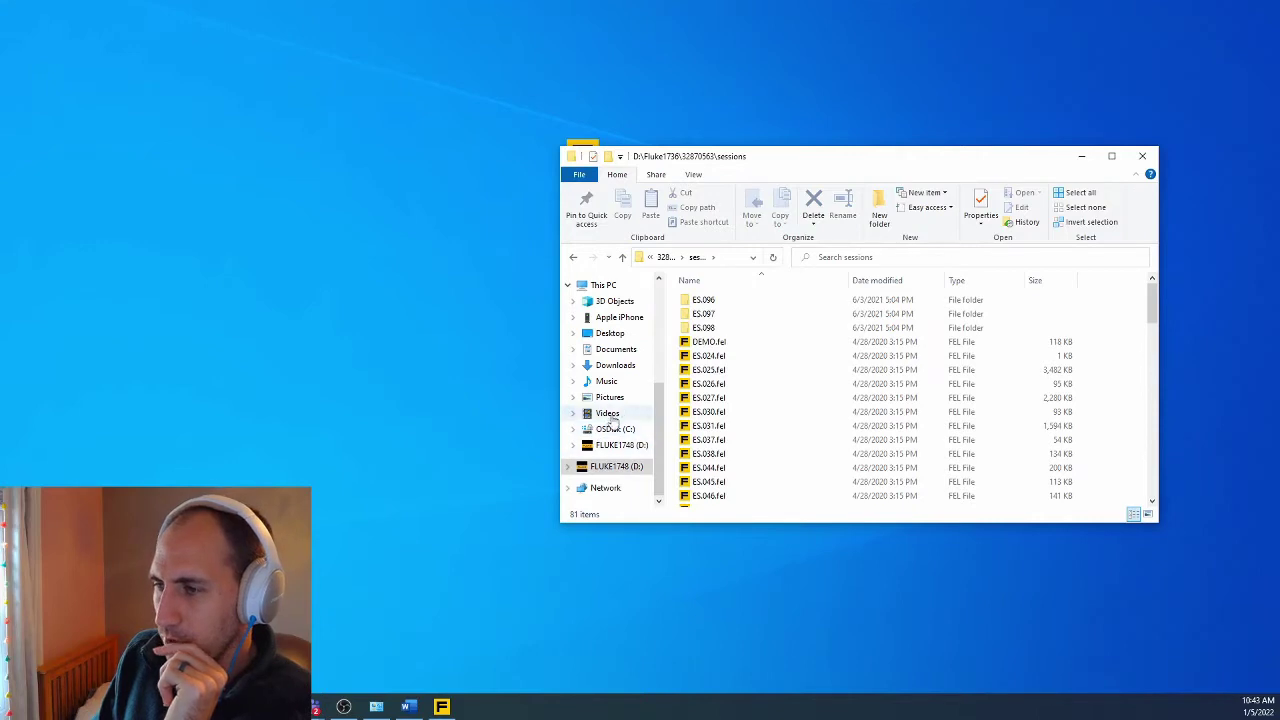
{"action": "left_click", "coordinate": [613, 467]}
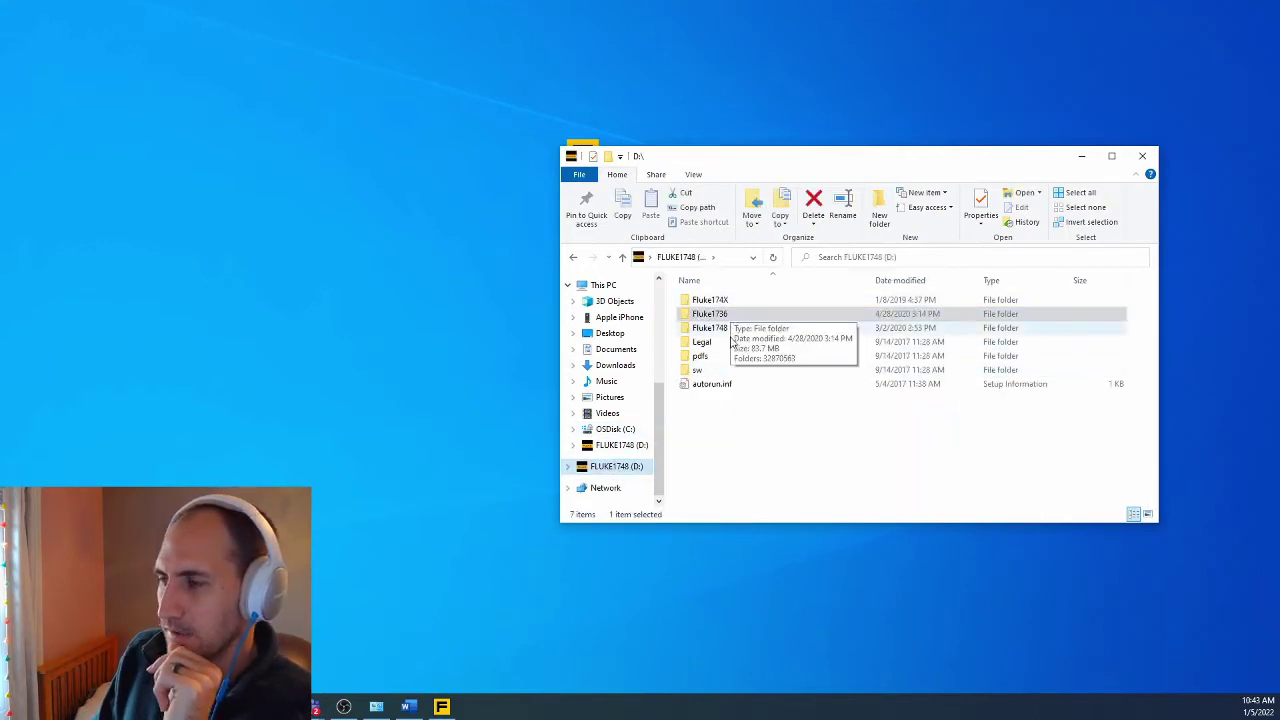
{"action": "double_click", "coordinate": [719, 316]}
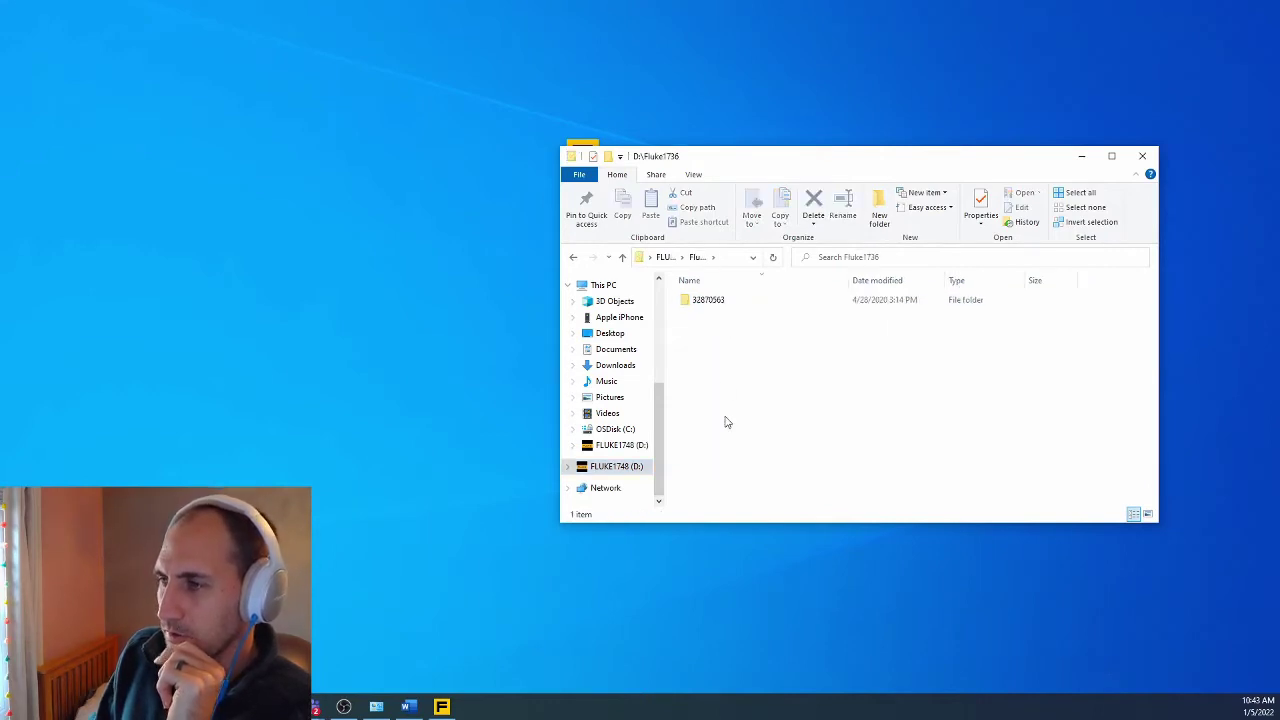
{"action": "double_click", "coordinate": [707, 304]}
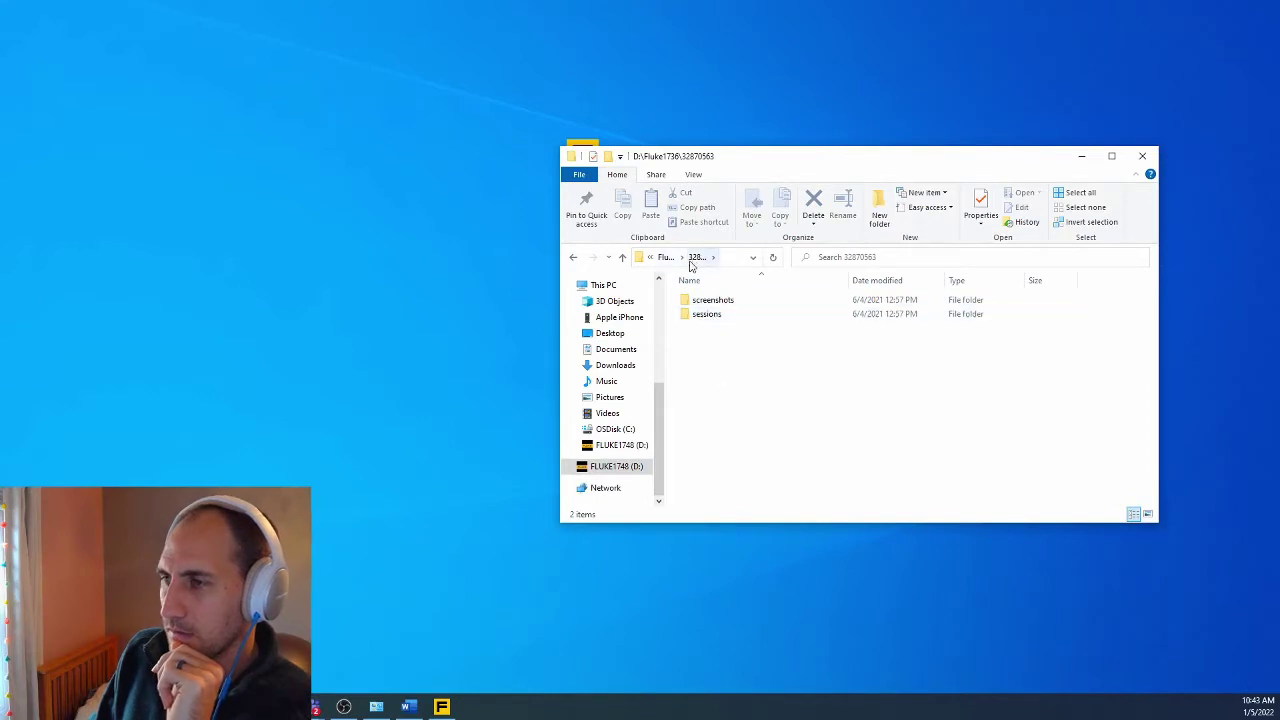
{"action": "left_click", "coordinate": [623, 258]}
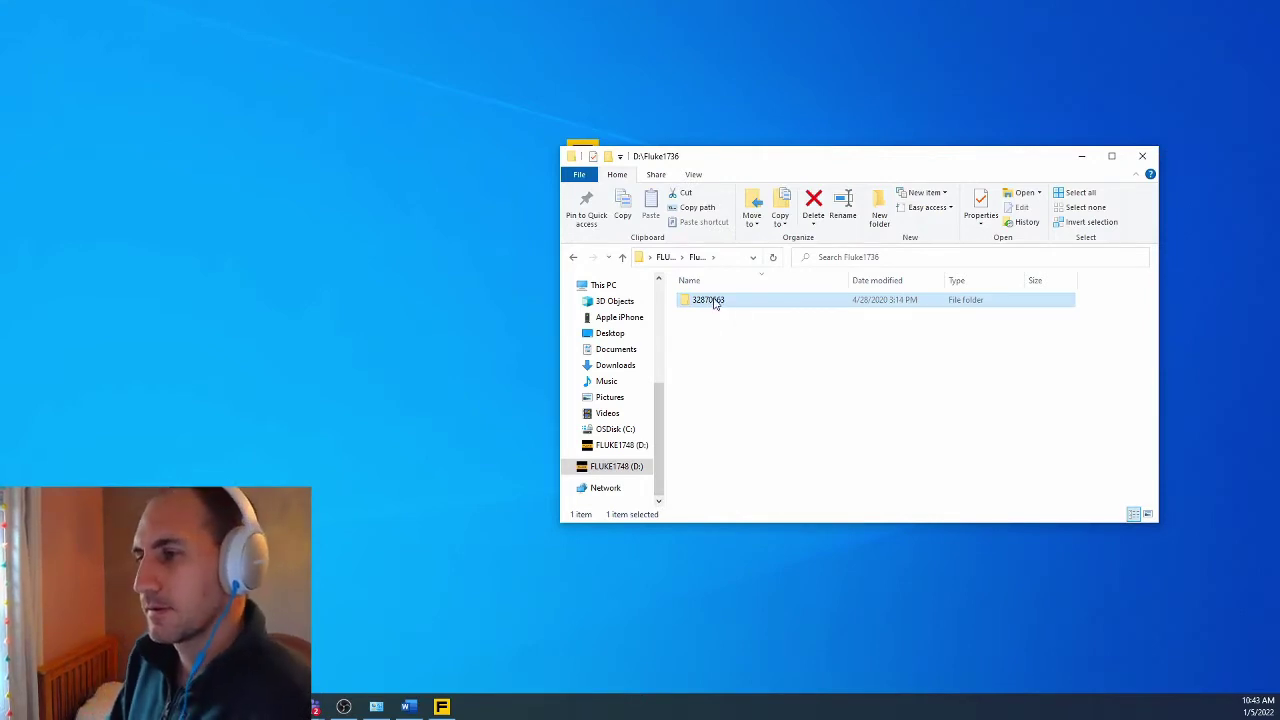
{"action": "double_click", "coordinate": [714, 303]}
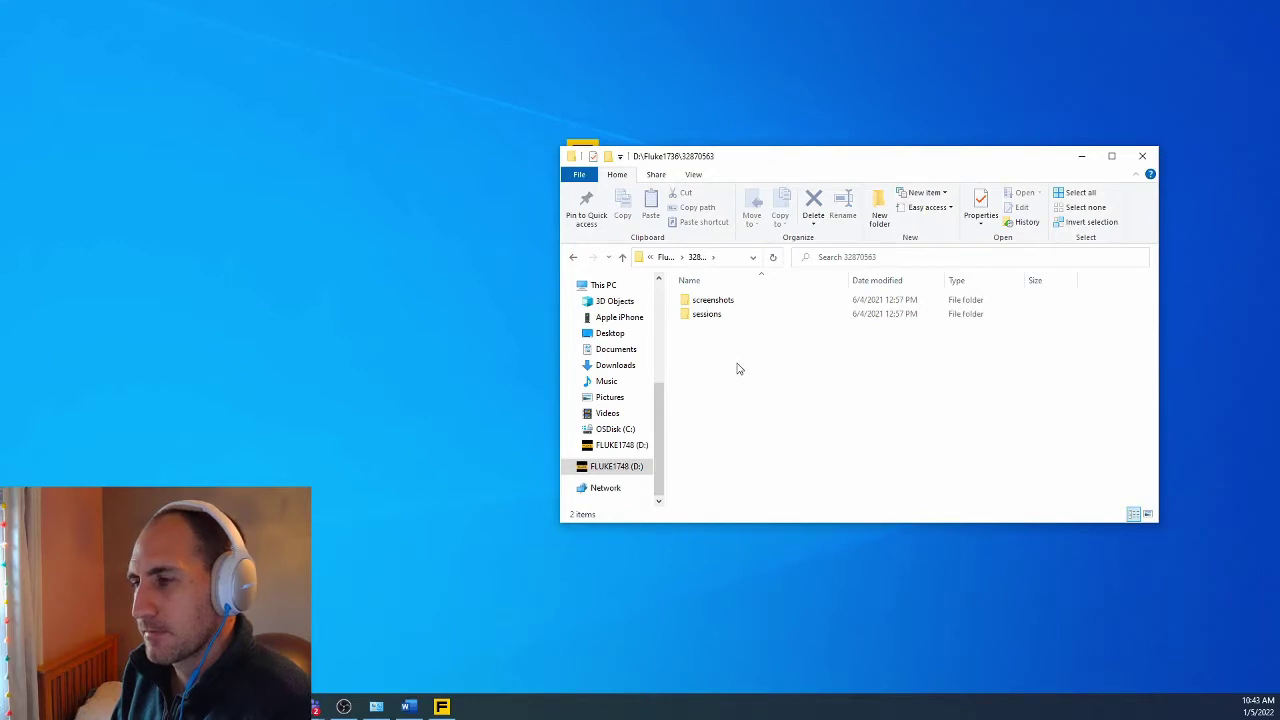
Step: View screenshot-2017-06-06_142204.png from the screenshots folder in Photos, then close it
{"action": "double_click", "coordinate": [720, 303]}
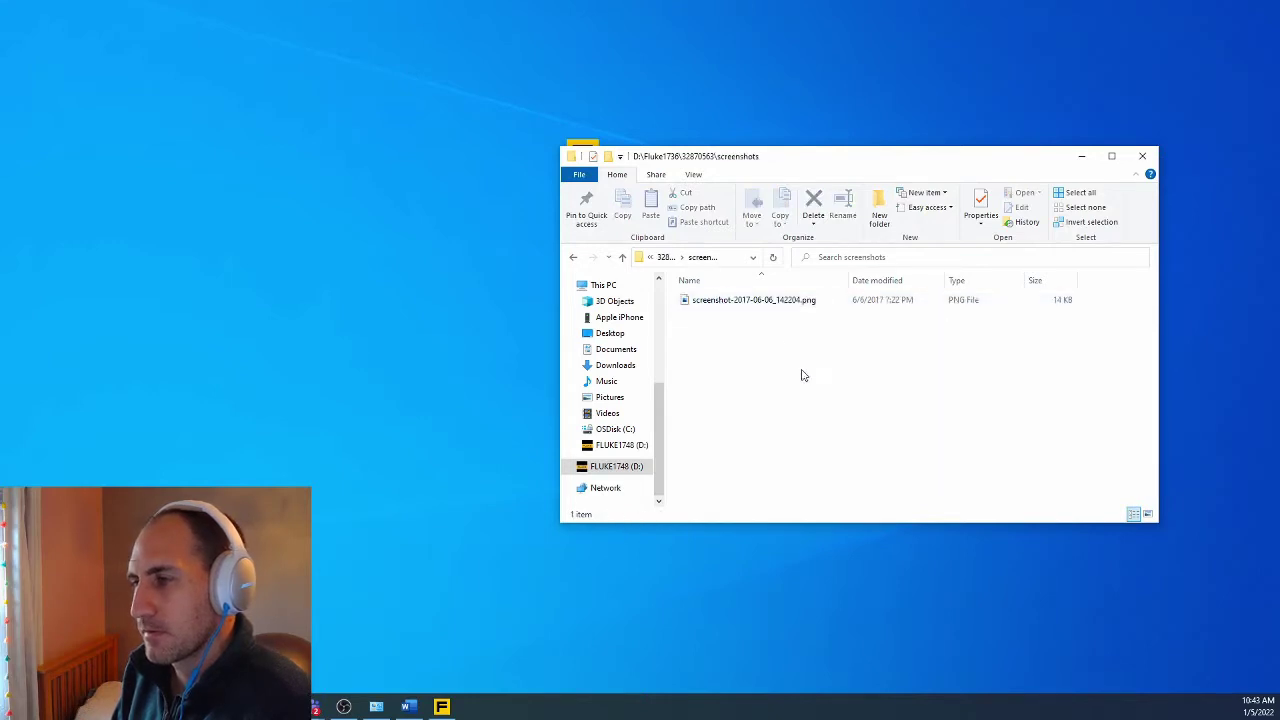
{"action": "double_click", "coordinate": [752, 302]}
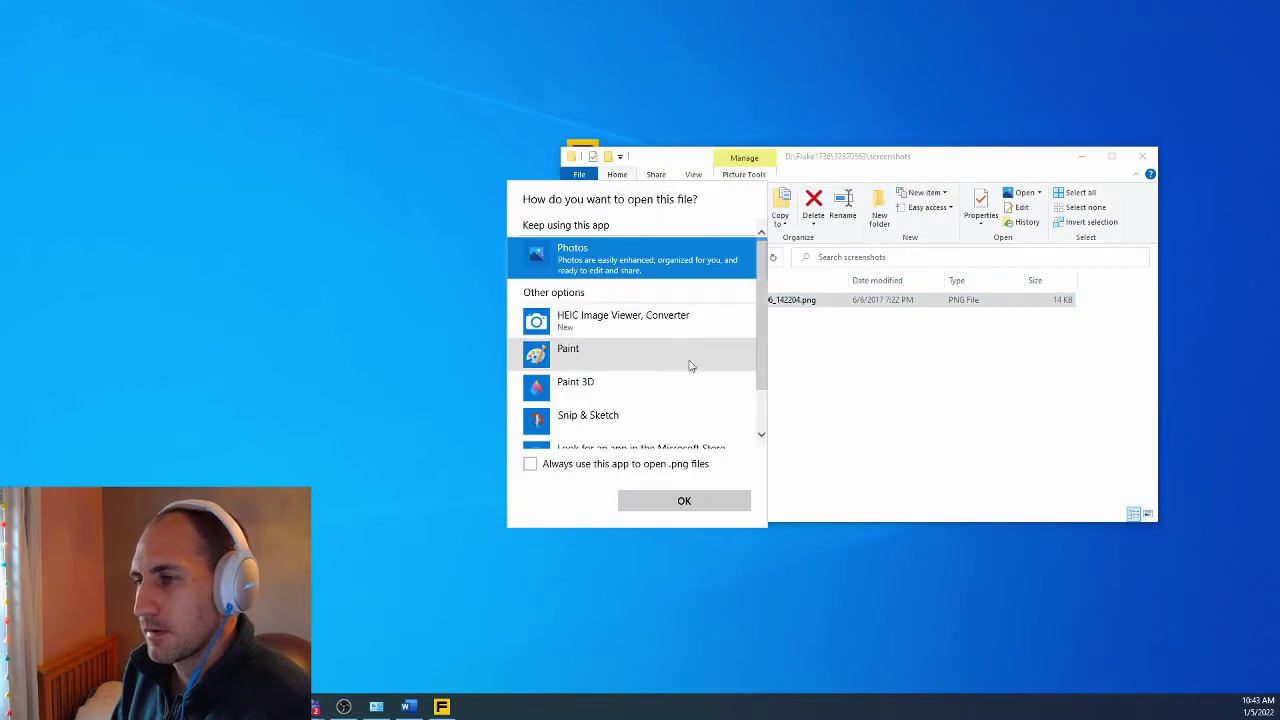
{"action": "left_click", "coordinate": [733, 508]}
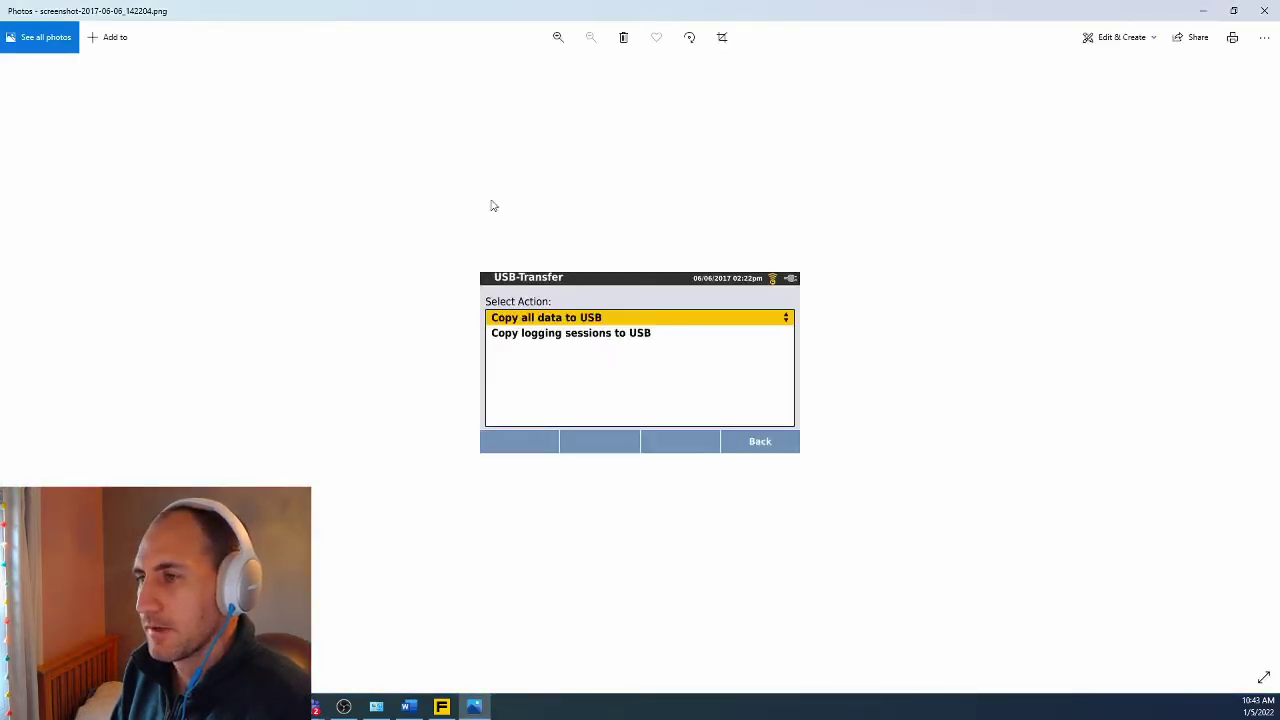
{"action": "left_click", "coordinate": [1265, 12]}
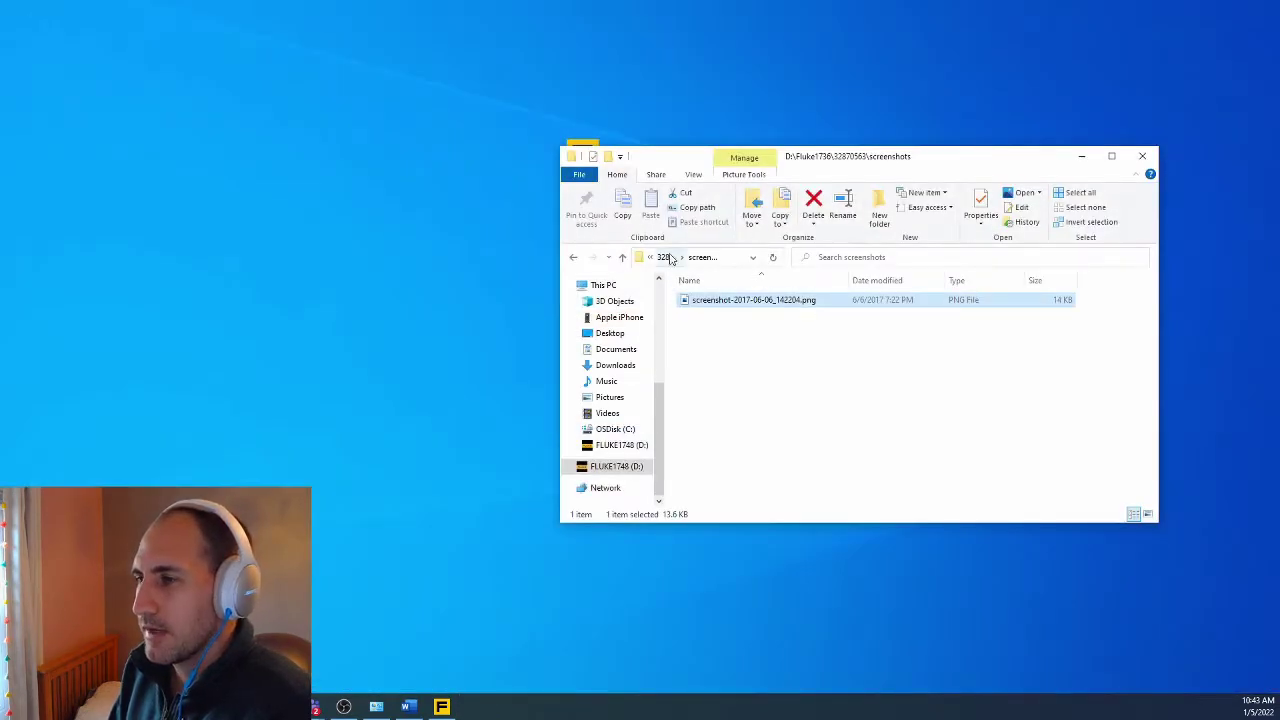
Step: Return to the sessions folder and open IMFLUX 450.fel in Fluke Energy Analyze Plus
{"action": "left_click", "coordinate": [665, 257]}
{"action": "double_click", "coordinate": [742, 315]}
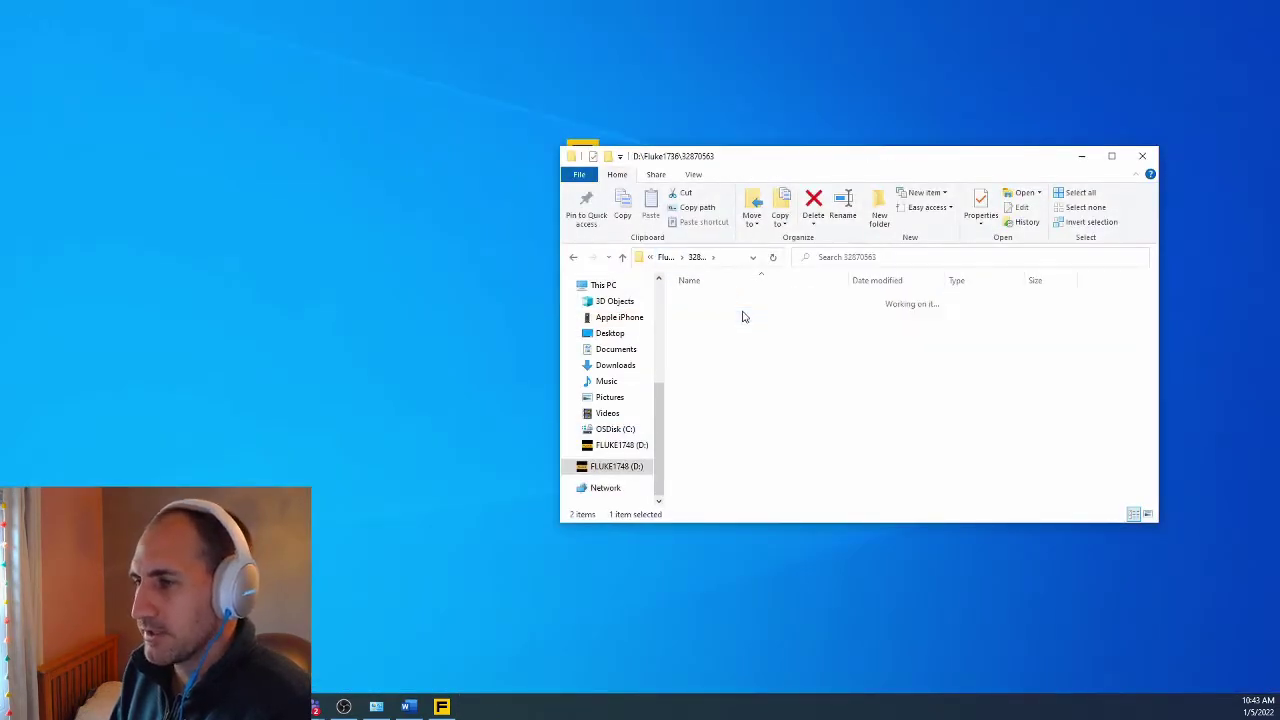
{"action": "scroll", "coordinate": [788, 380], "scroll_direction": "down", "scroll_amount": 8}
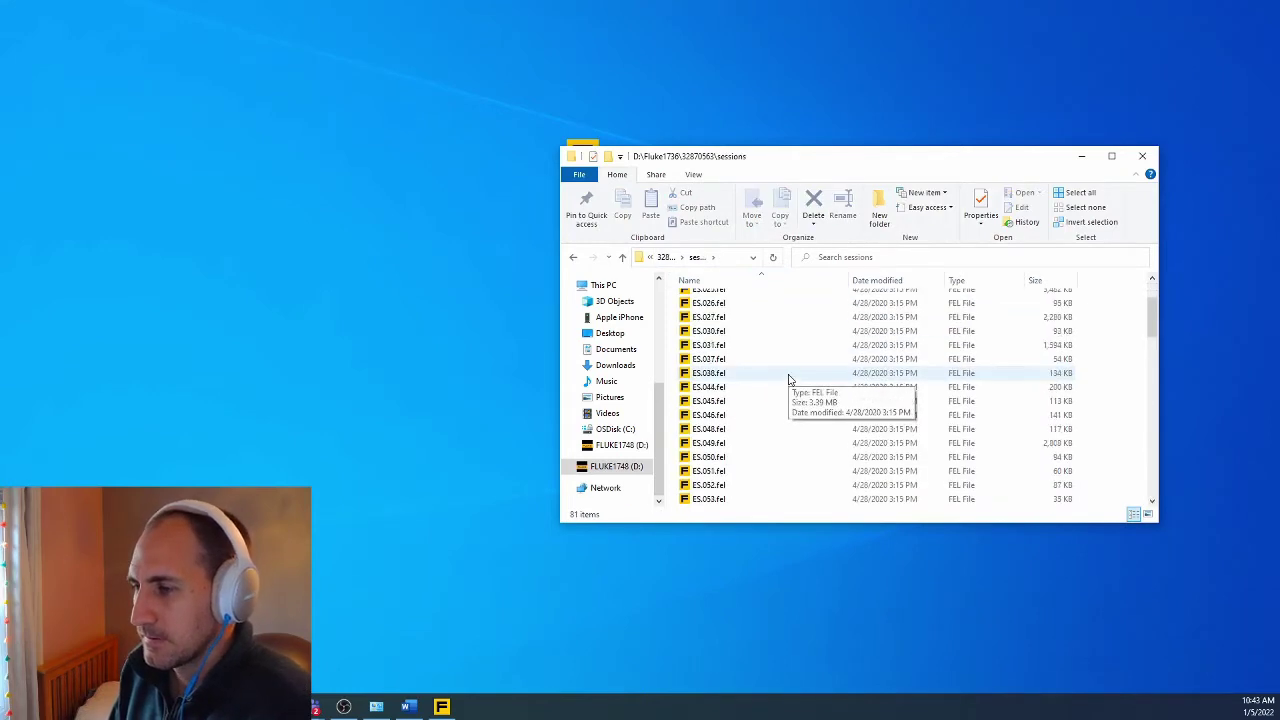
{"action": "scroll", "coordinate": [788, 380], "scroll_direction": "down", "scroll_amount": 8}
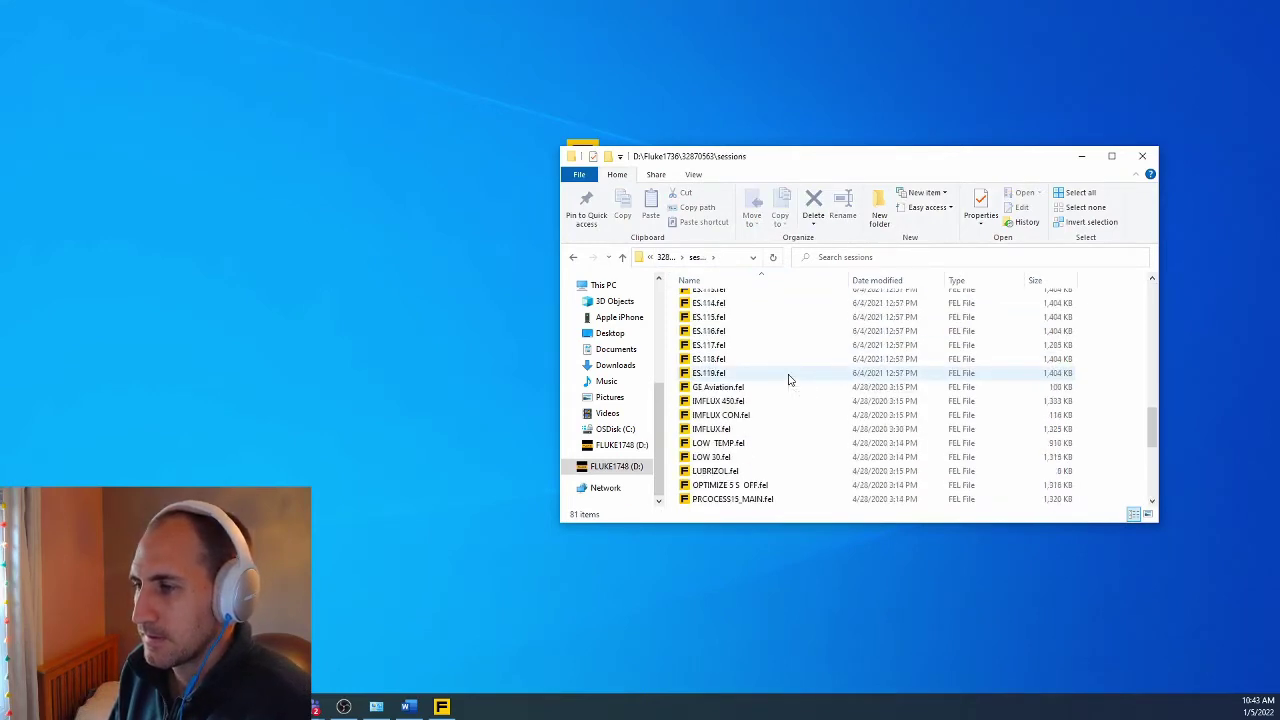
{"action": "scroll", "coordinate": [788, 378], "scroll_direction": "up", "scroll_amount": 1}
{"action": "scroll", "coordinate": [788, 378], "scroll_direction": "up", "scroll_amount": 1}
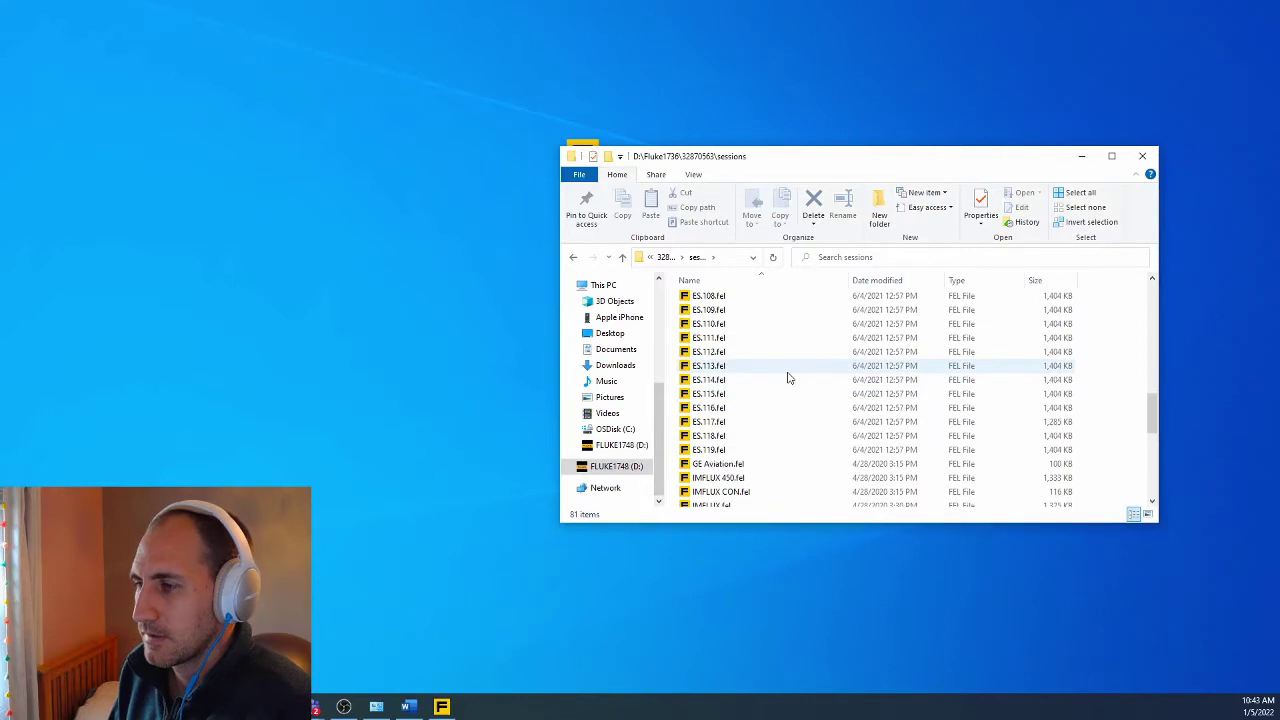
{"action": "scroll", "coordinate": [788, 378], "scroll_direction": "up", "scroll_amount": 1}
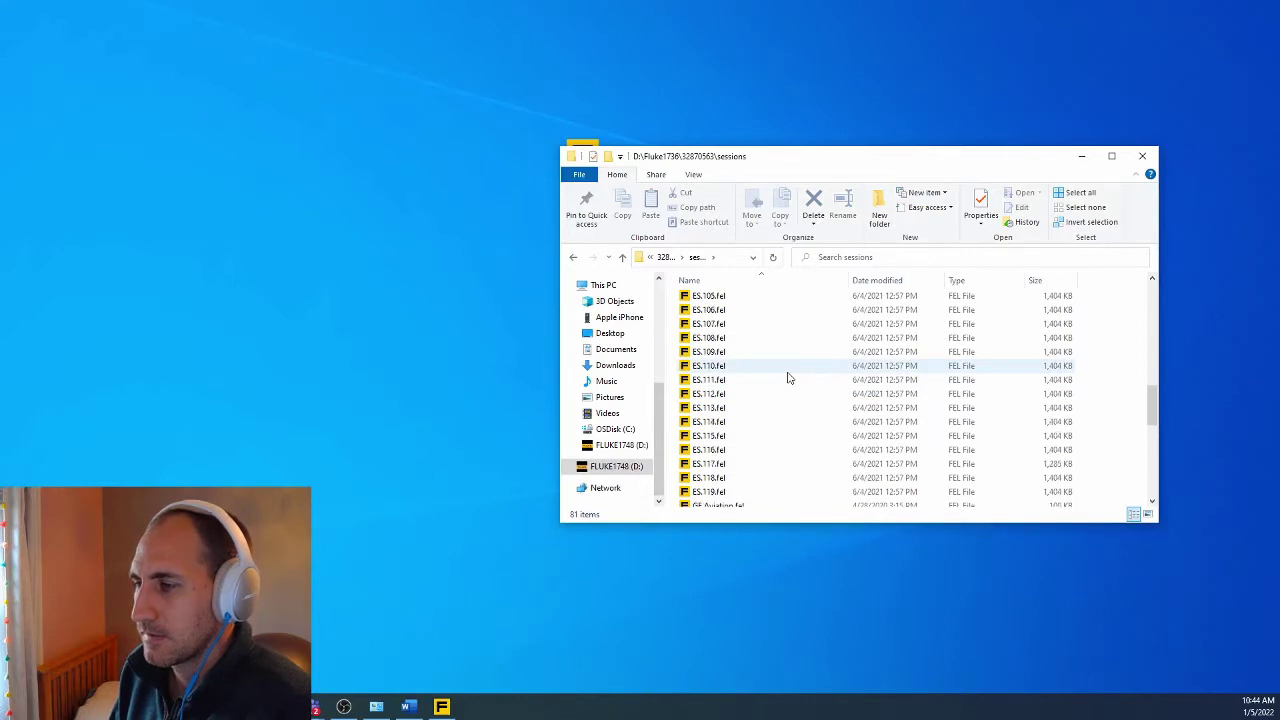
{"action": "scroll", "coordinate": [788, 378], "scroll_direction": "down", "scroll_amount": 3}
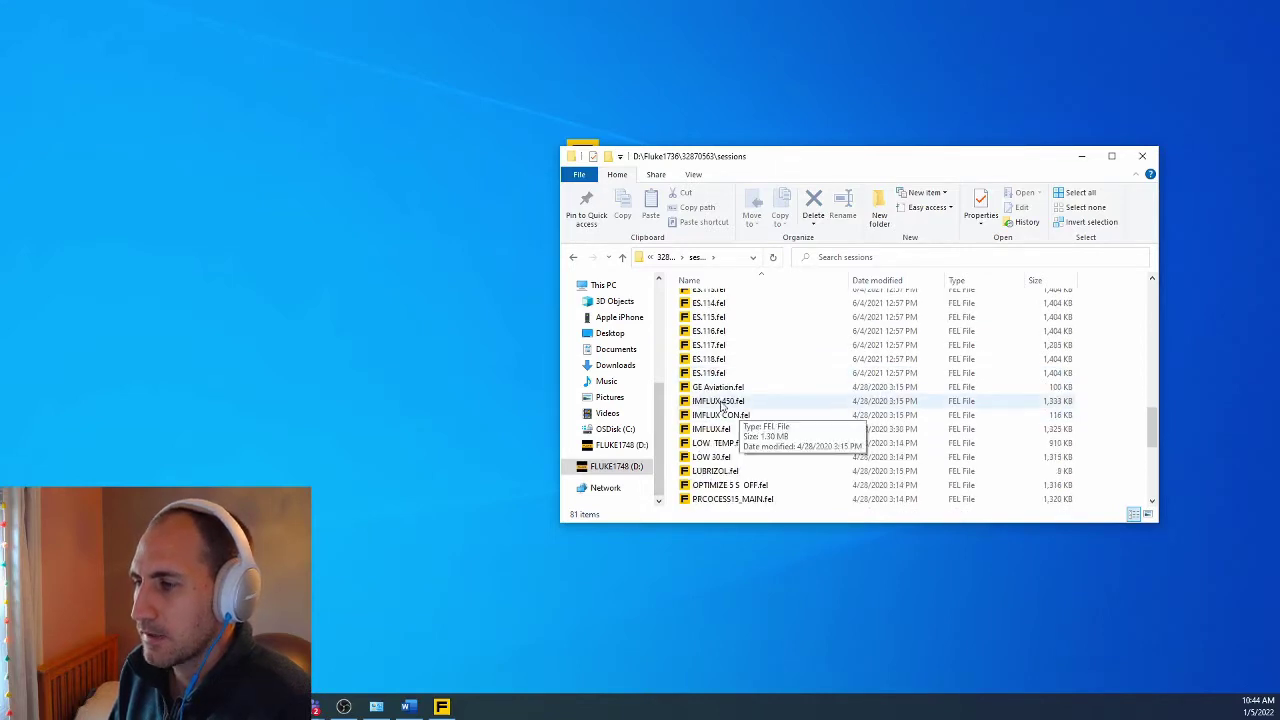
{"action": "double_click", "coordinate": [725, 403]}
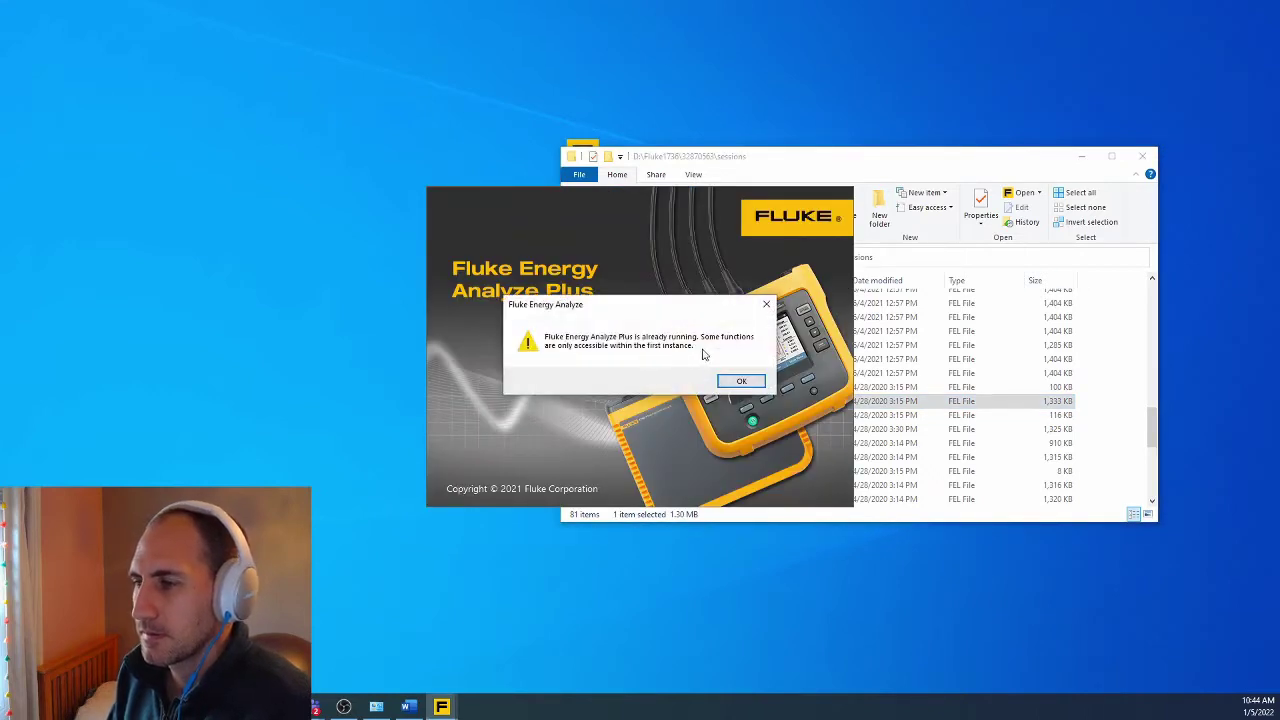
Step: Dismiss the already-running warning and save the project with 'Test' replacing IMFLUX 450 in its name
{"action": "left_click", "coordinate": [741, 383]}
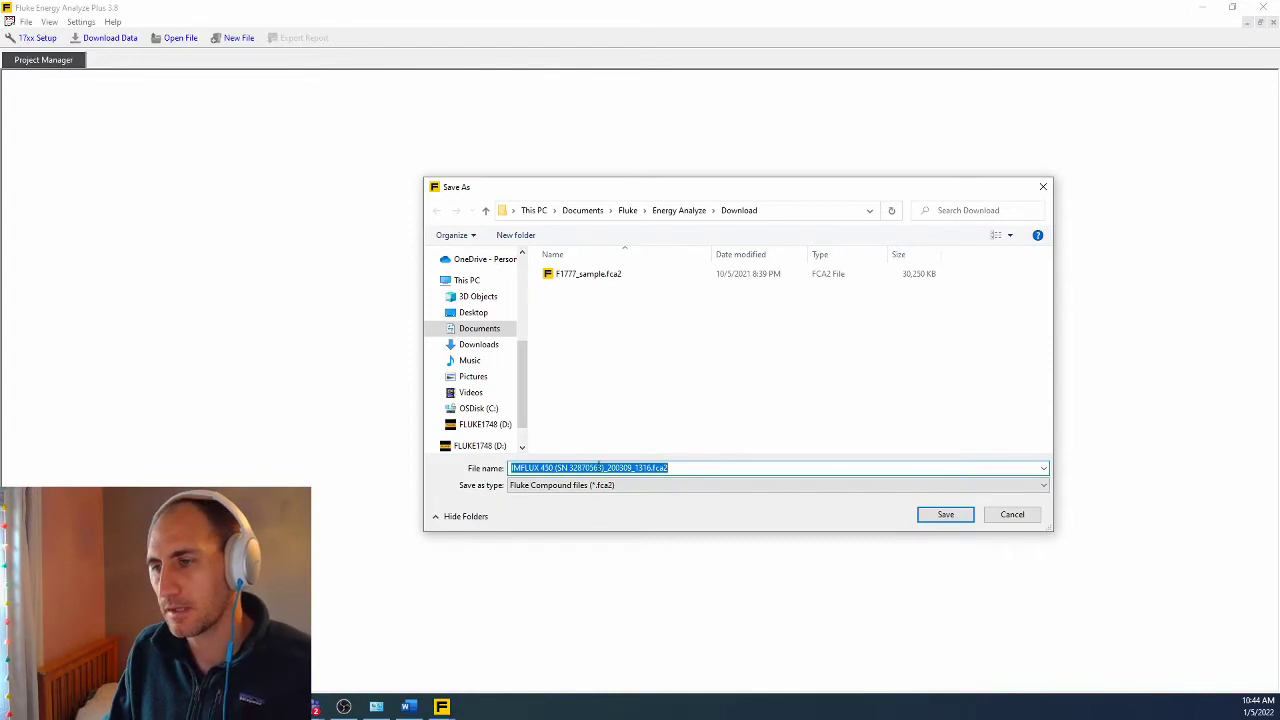
{"action": "left_click_drag", "start_coordinate": [552, 467], "coordinate": [472, 453]}
{"action": "type", "text": "Test"}
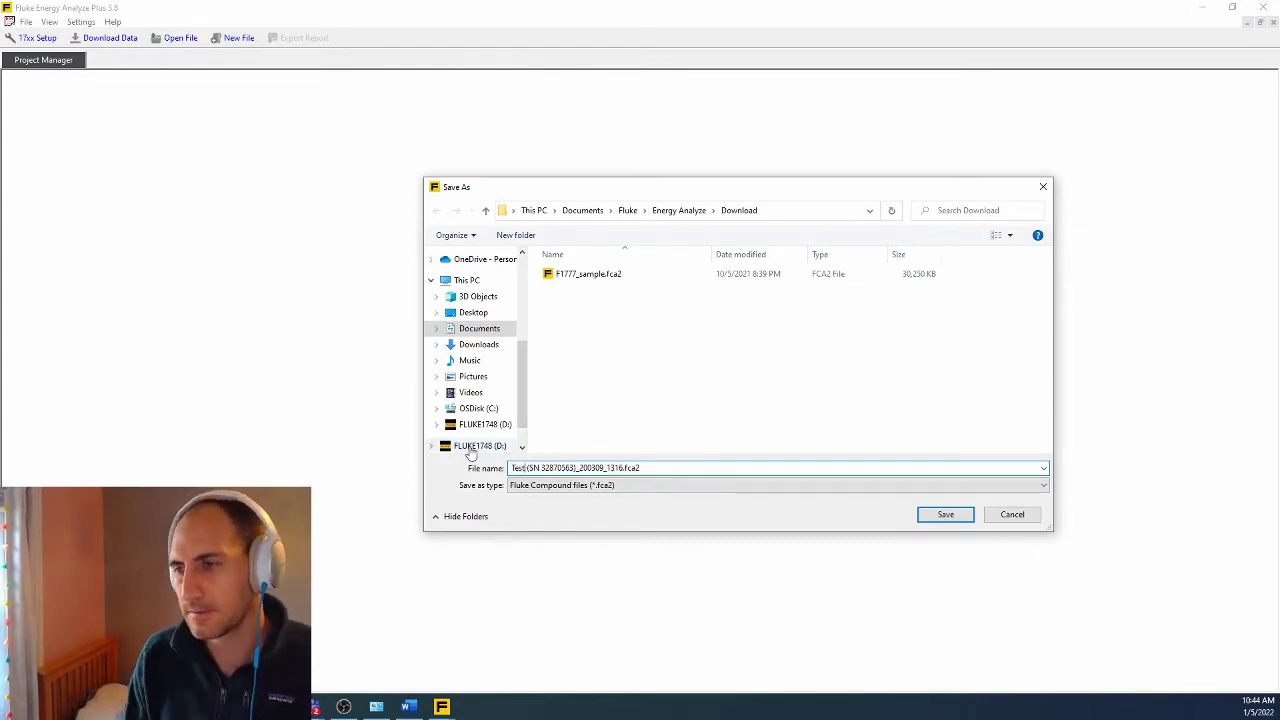
{"action": "left_click", "coordinate": [943, 515]}
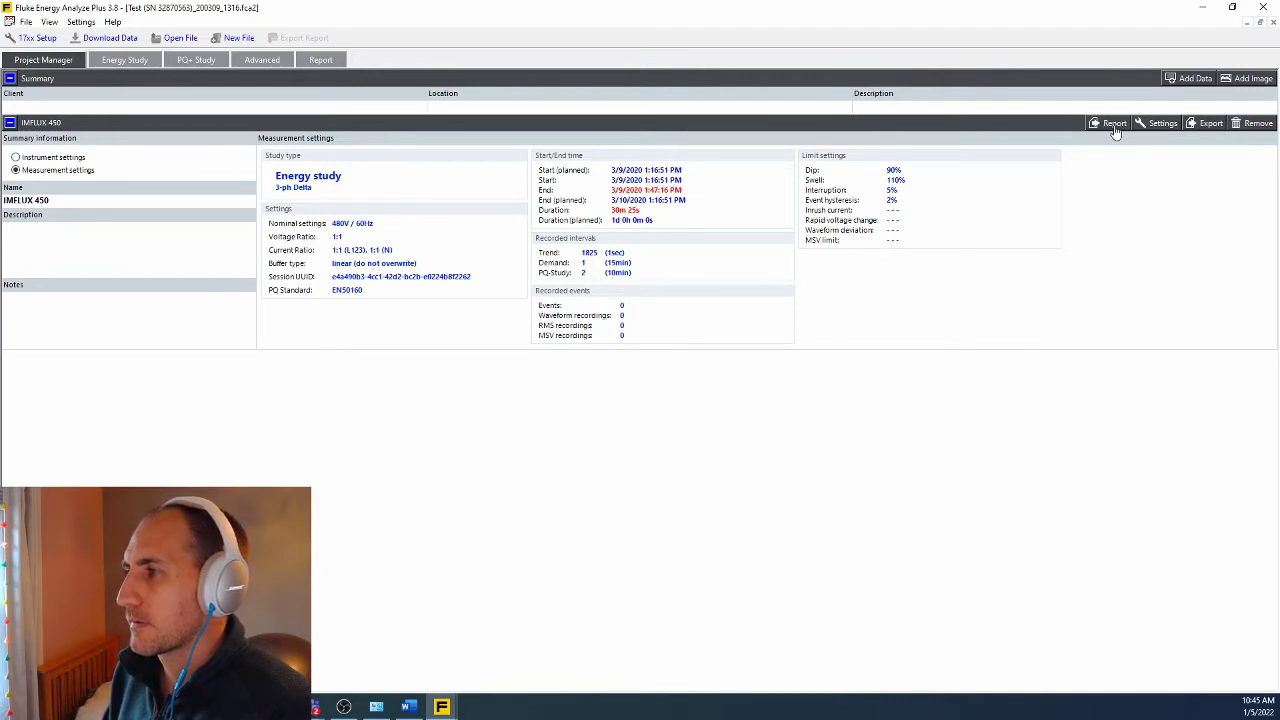
{"action": "left_click", "coordinate": [1110, 126]}
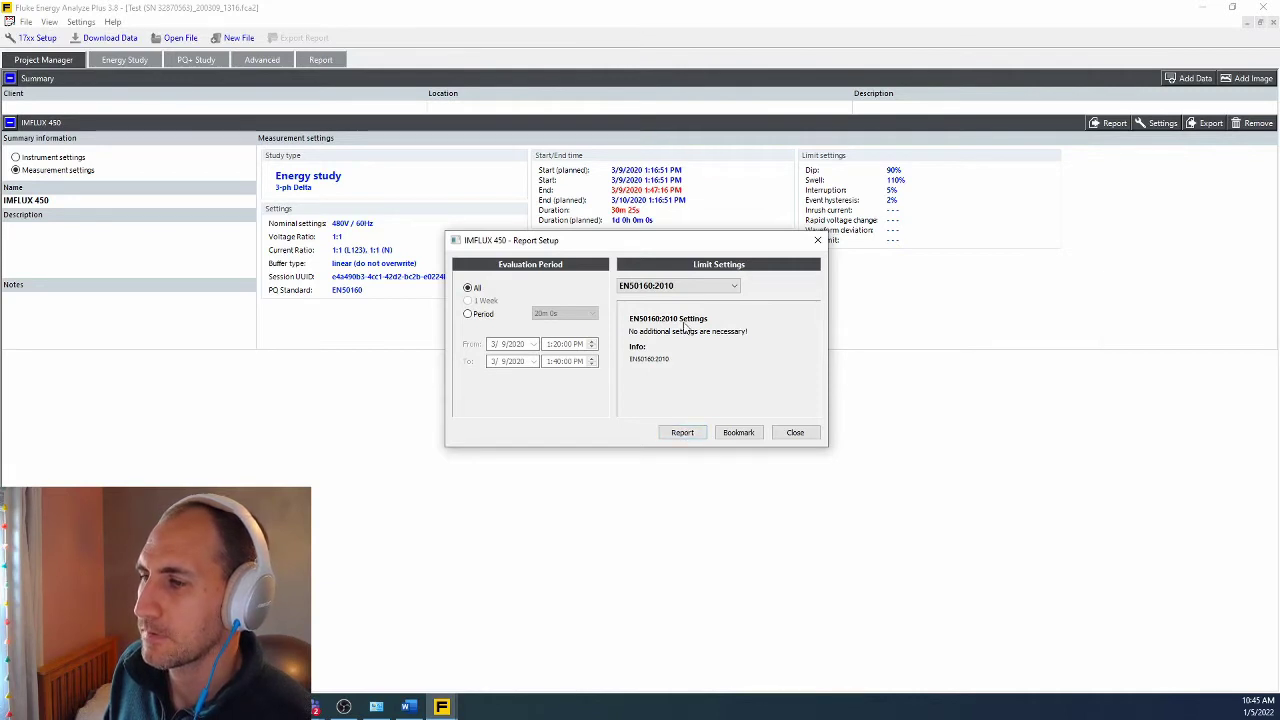
{"action": "left_click", "coordinate": [682, 434]}
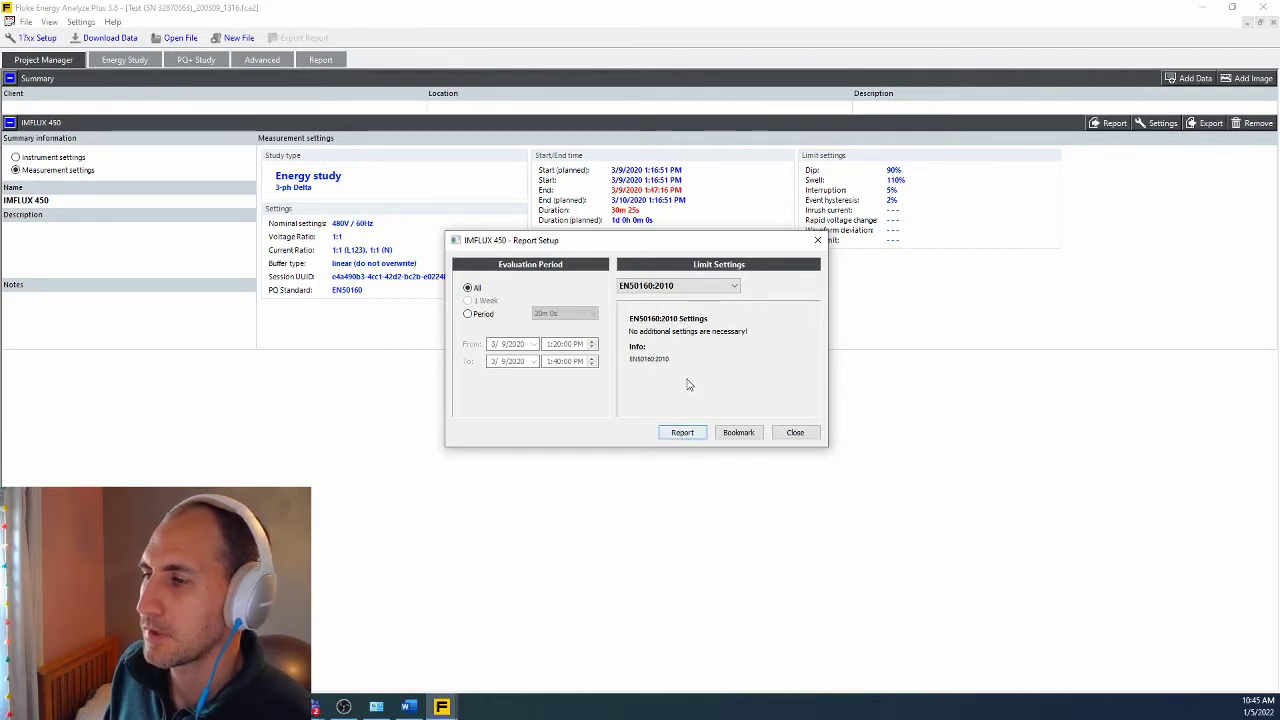
{"action": "left_click", "coordinate": [733, 288]}
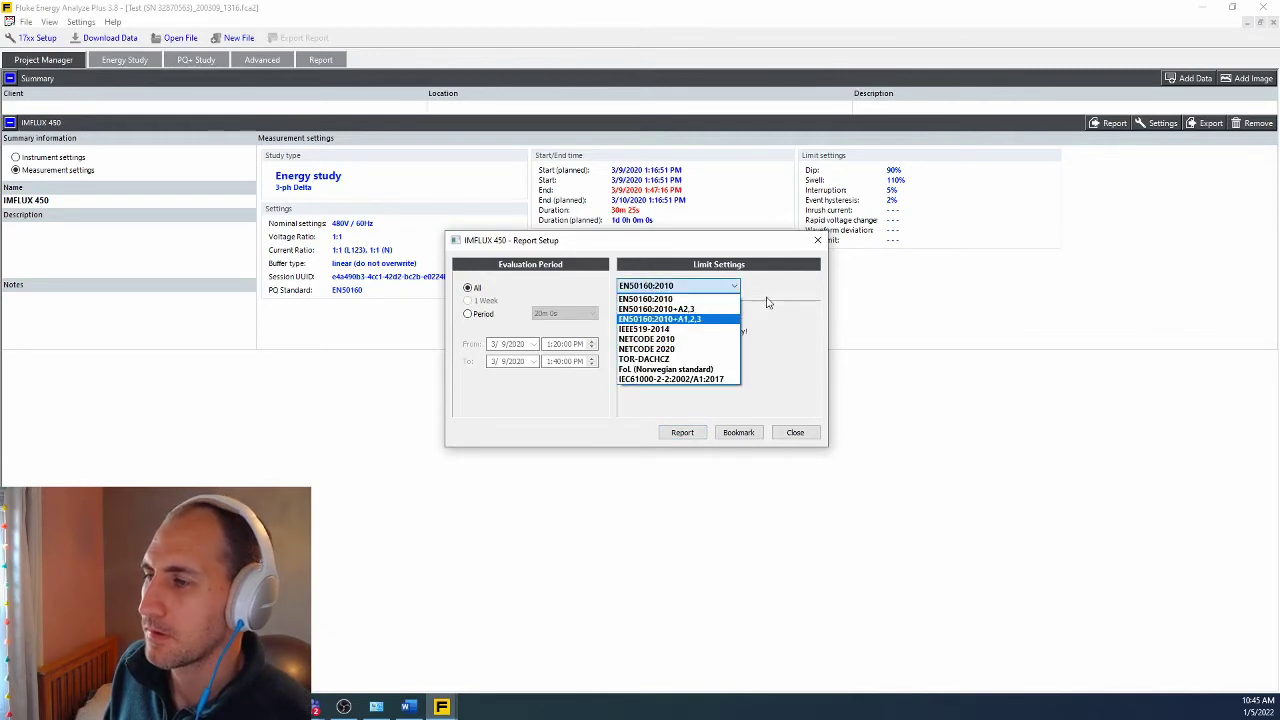
{"action": "left_click", "coordinate": [771, 293]}
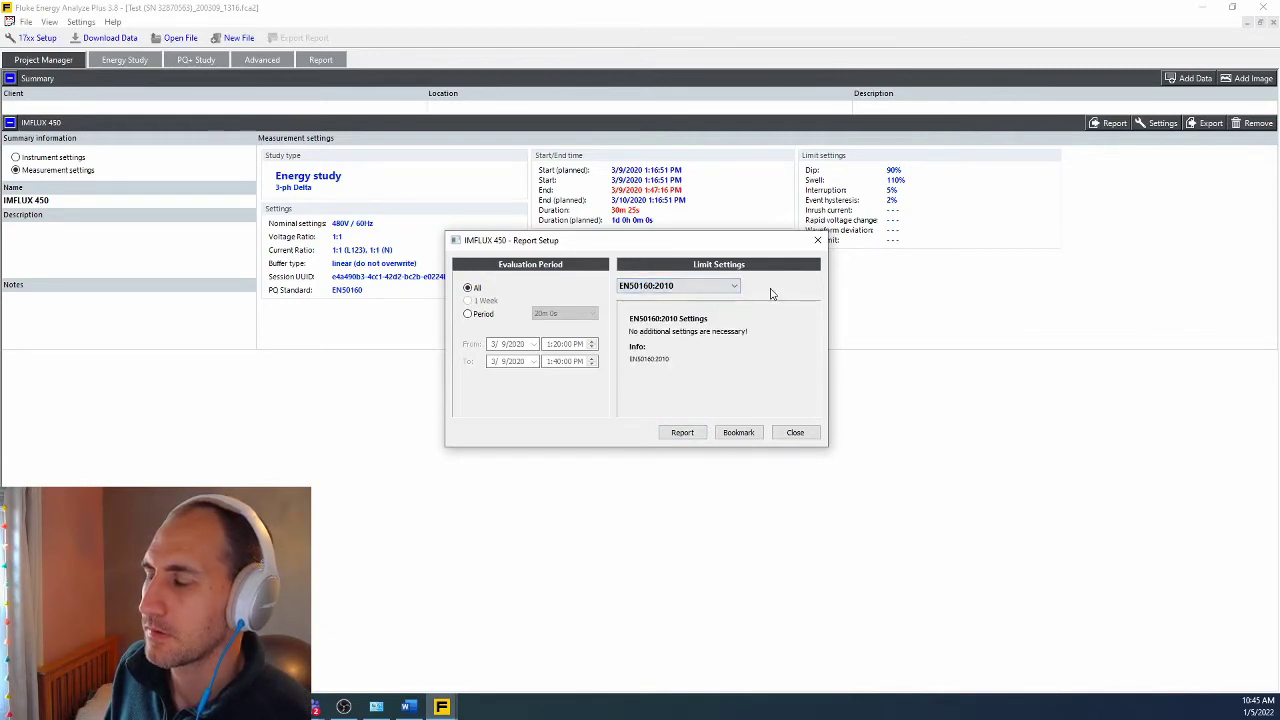
{"action": "left_click", "coordinate": [796, 433]}
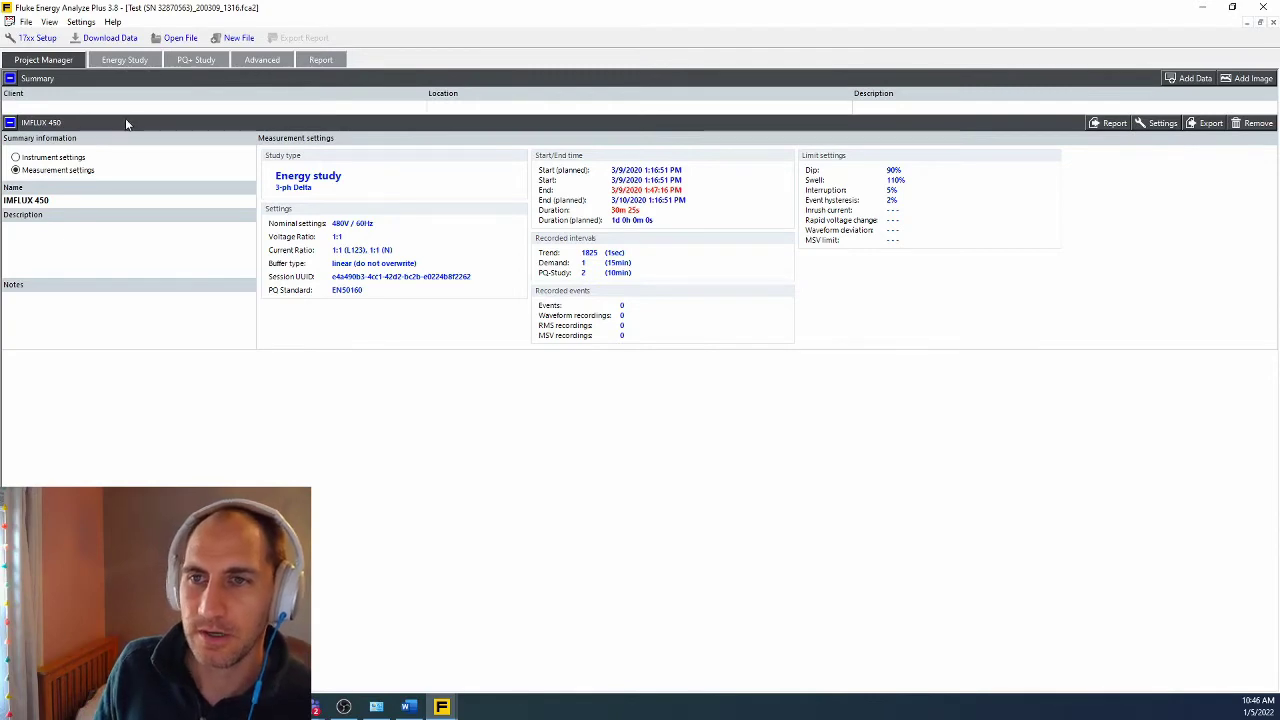
Step: Show the Energy Study RMS Power graph of total kW
{"action": "left_click", "coordinate": [126, 60]}
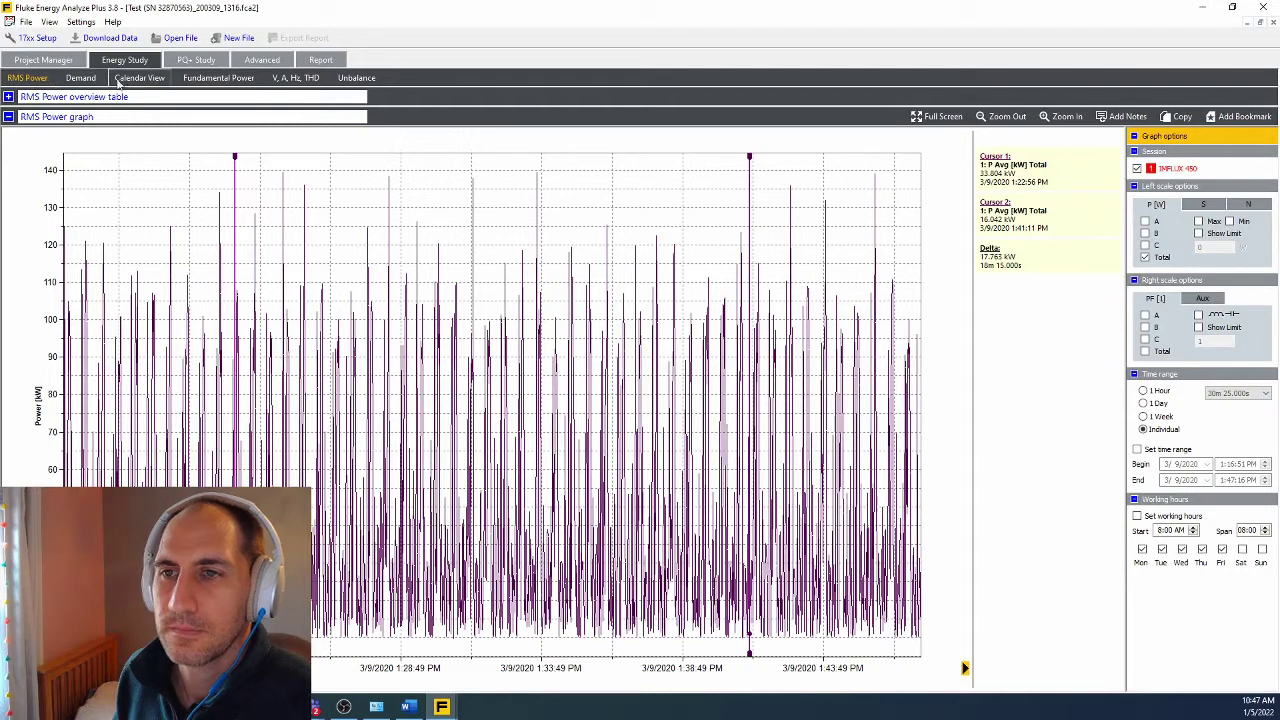
Step: Open the V, A, Hz, THD graph, briefly add and remove phase A current, then return to voltage
{"action": "left_click", "coordinate": [305, 78]}
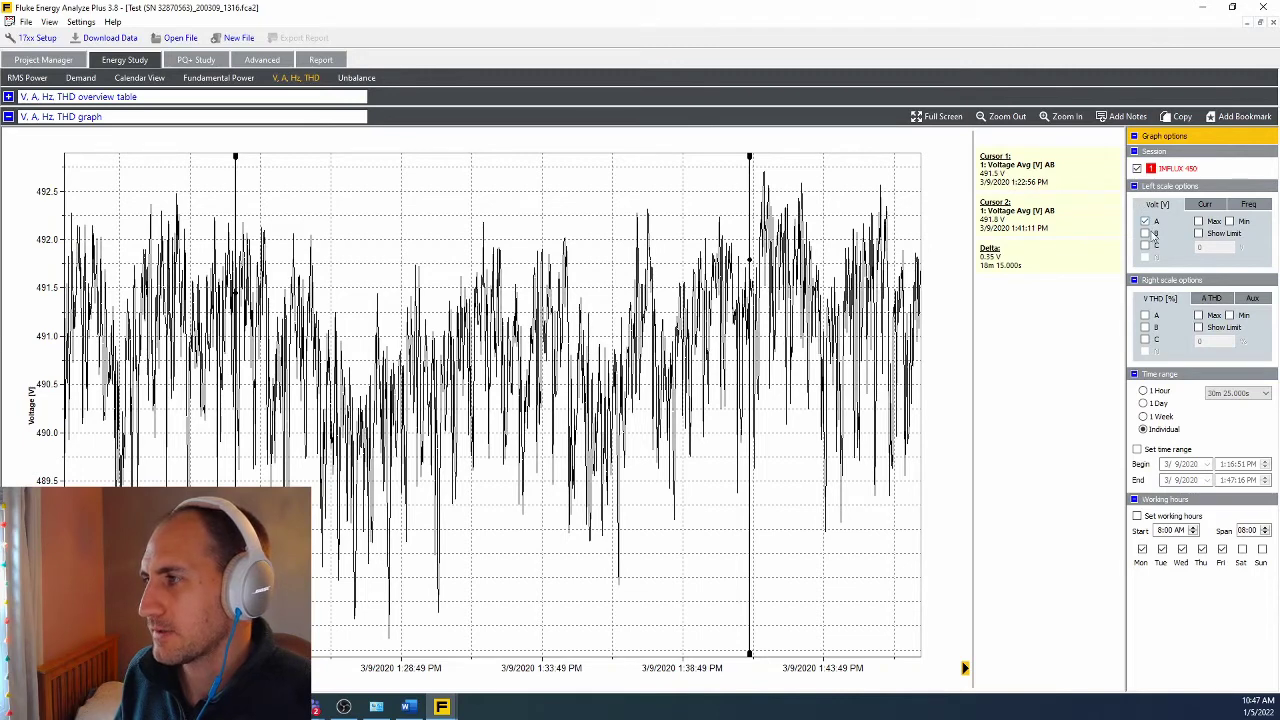
{"action": "left_click", "coordinate": [1205, 205]}
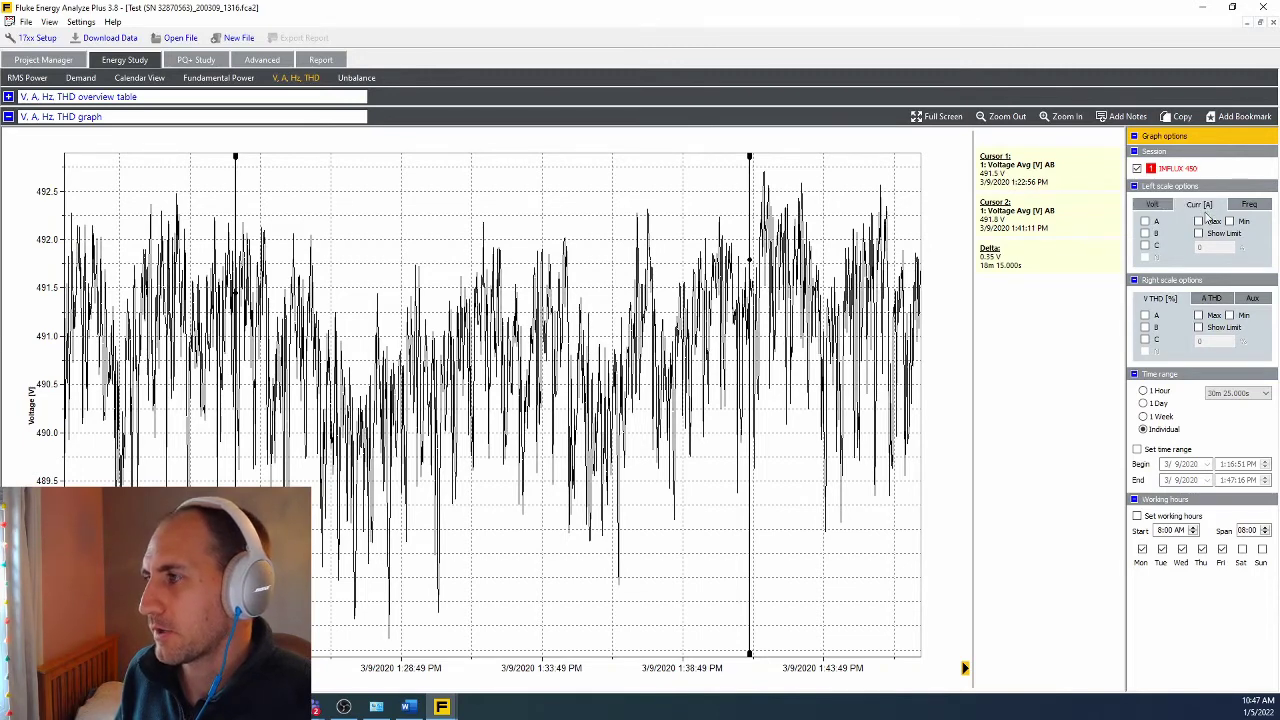
{"action": "left_click", "coordinate": [1148, 221]}
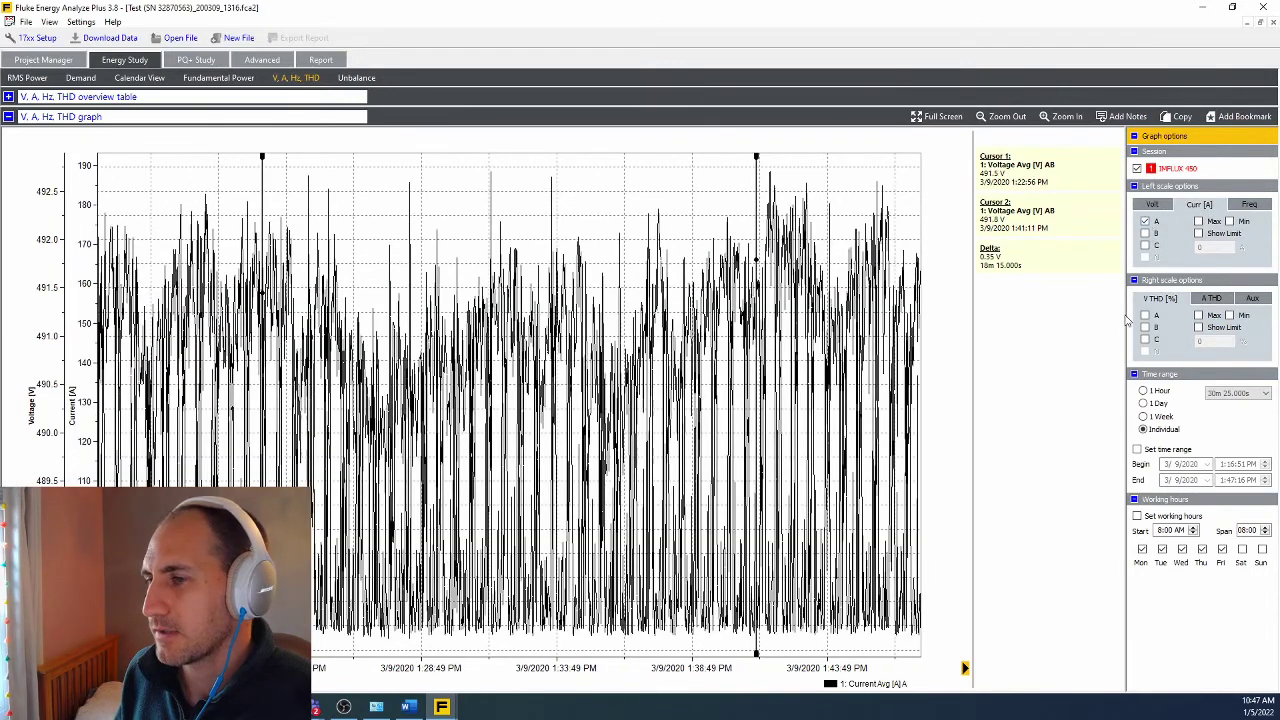
{"action": "left_click", "coordinate": [1147, 221]}
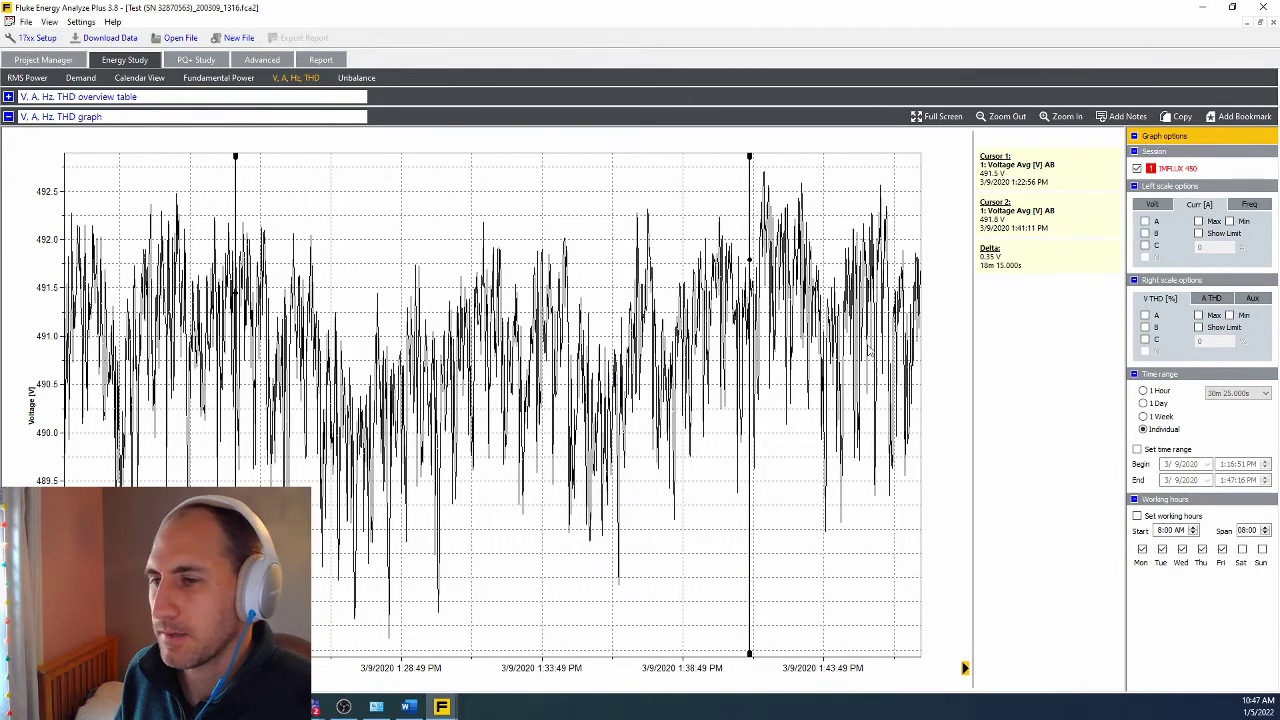
{"action": "left_click", "coordinate": [1146, 223]}
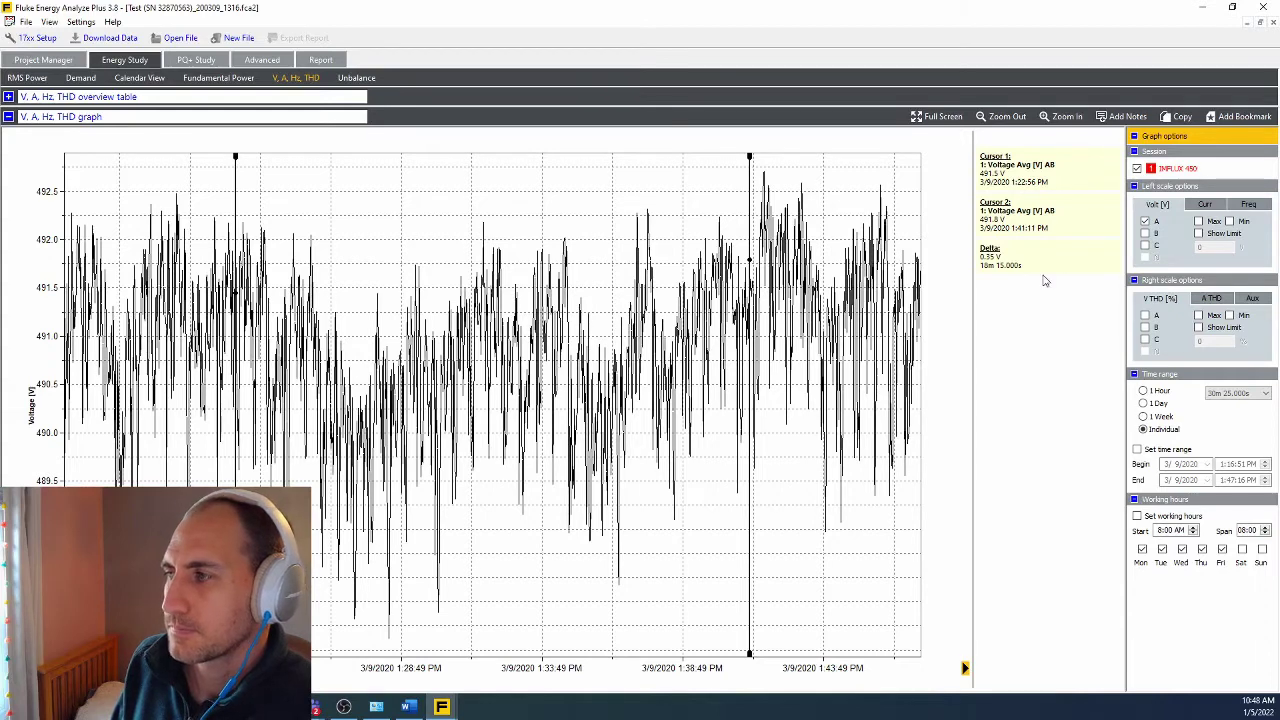
{"action": "left_click", "coordinate": [1145, 234]}
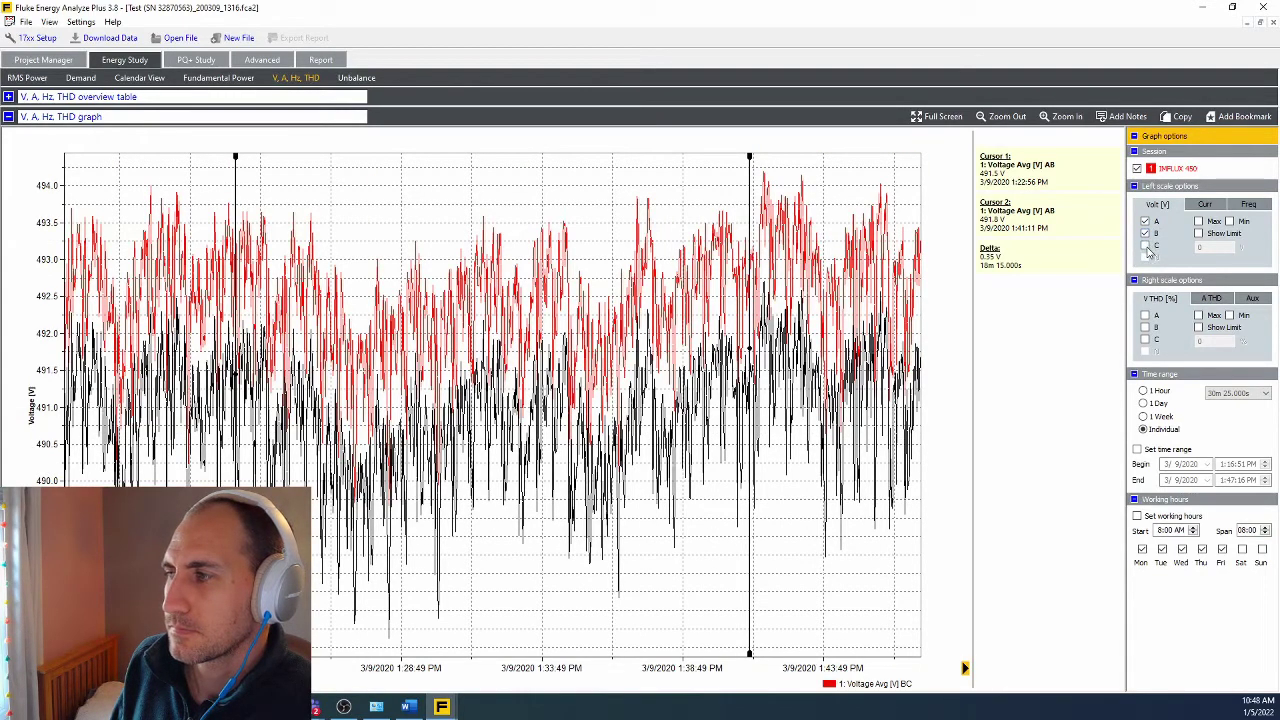
{"action": "left_click", "coordinate": [1145, 246]}
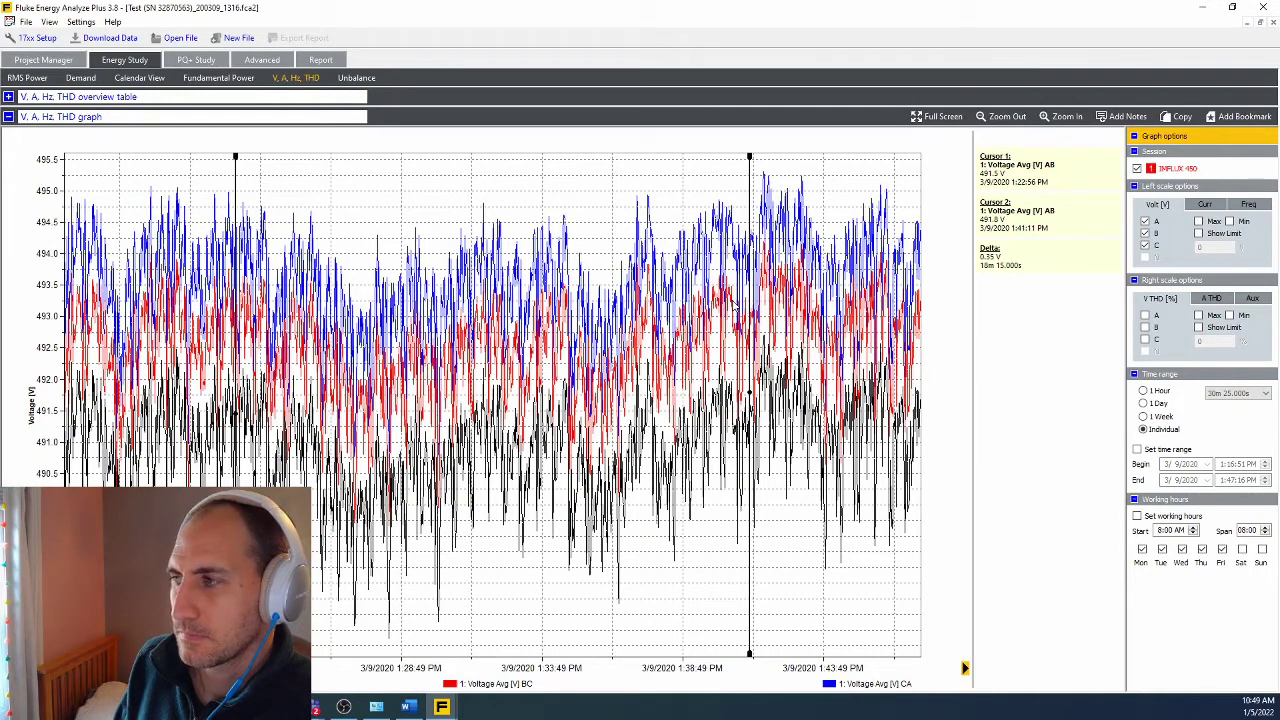
{"action": "left_click", "coordinate": [1145, 233]}
{"action": "left_click", "coordinate": [1146, 246]}
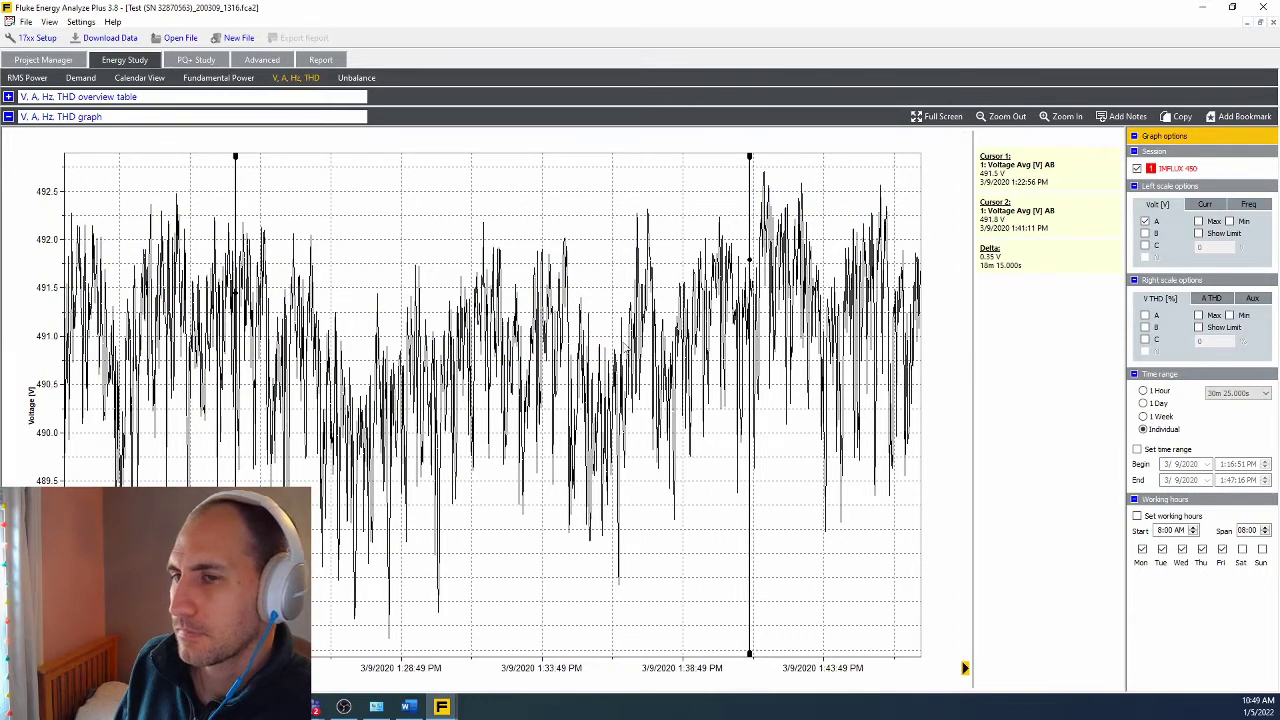
Step: Place Cursor 1 at 1:28:04 PM and Cursor 2 at 1:41:42 PM, showing a 2.2 V difference
{"action": "left_click_drag", "start_coordinate": [244, 304], "coordinate": [381, 304]}
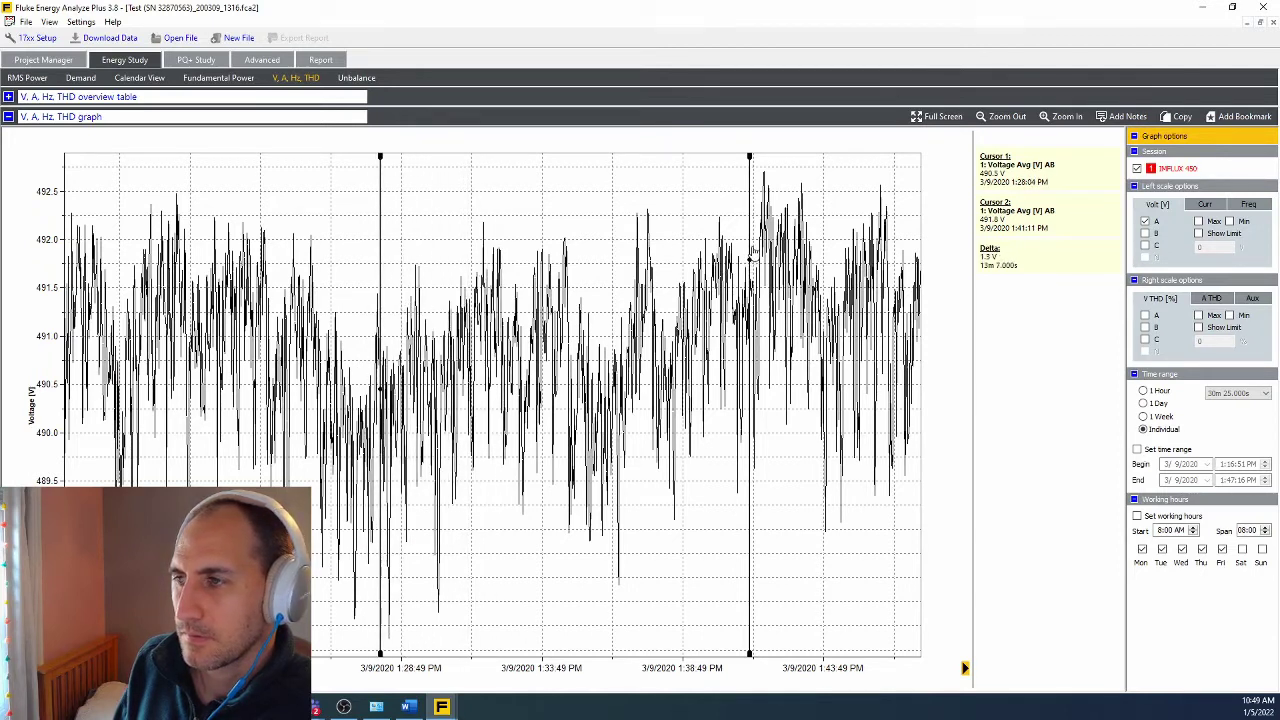
{"action": "left_click_drag", "start_coordinate": [752, 252], "coordinate": [668, 282]}
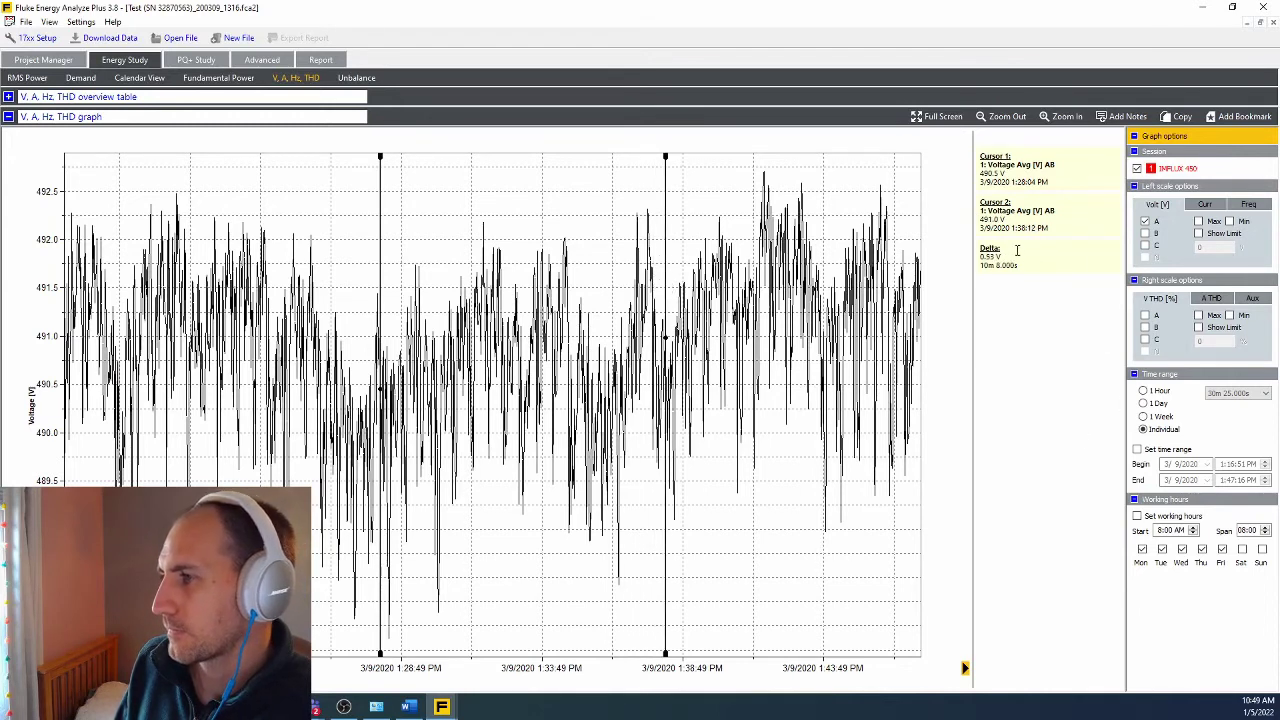
{"action": "left_click_drag", "start_coordinate": [667, 300], "coordinate": [741, 309]}
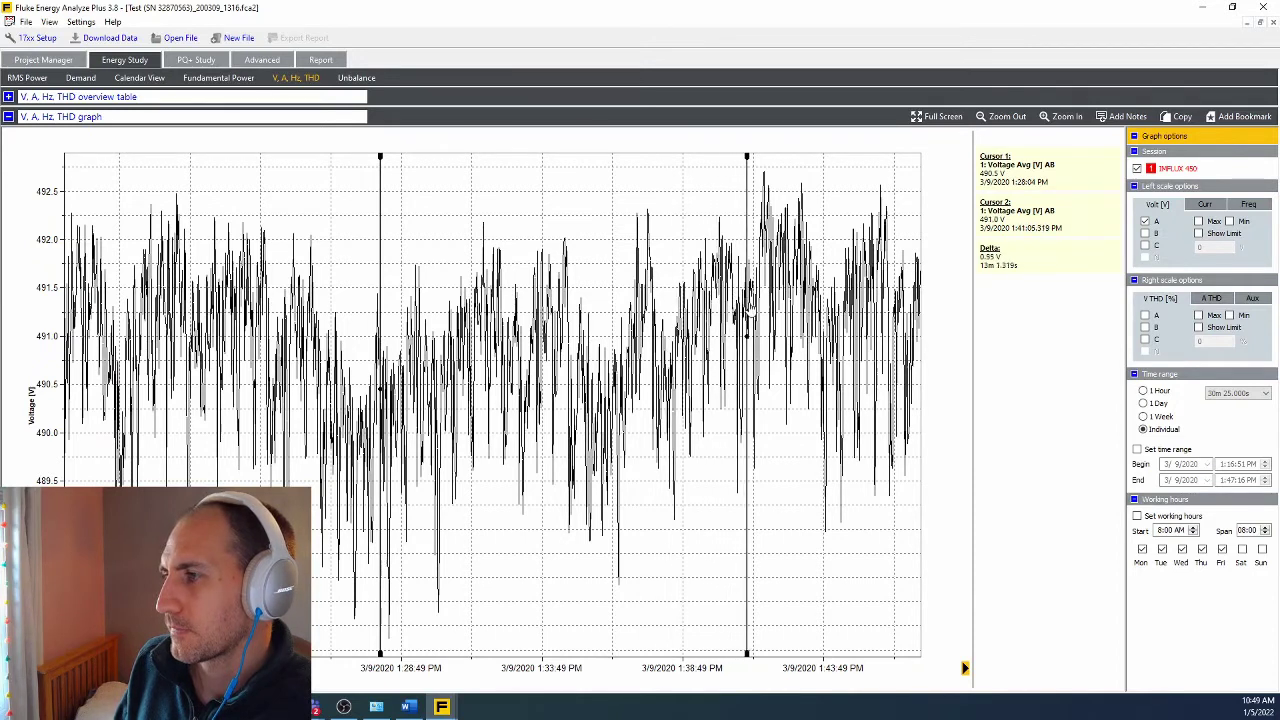
{"action": "mouse_move", "coordinate": [751, 309]}
{"action": "left_mouse_down"}
{"action": "mouse_move", "coordinate": [778, 309]}
{"action": "mouse_move", "coordinate": [756, 314]}
{"action": "left_mouse_up"}
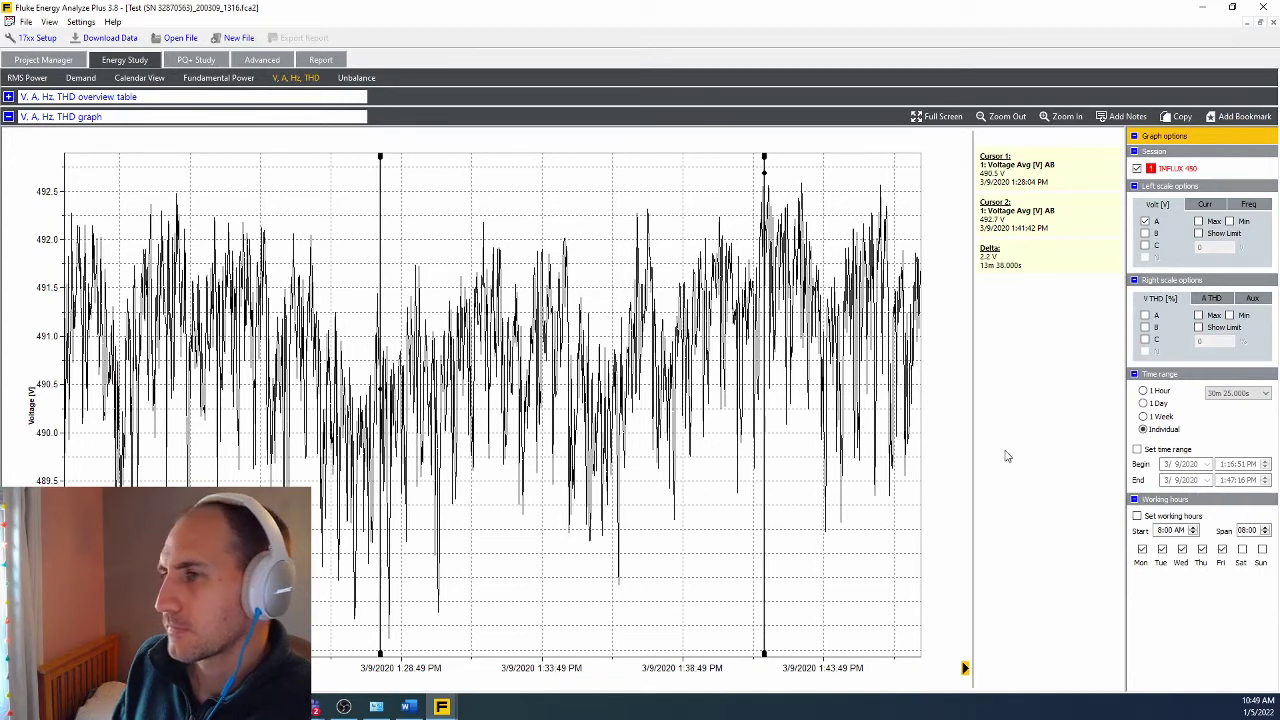
{"action": "right_click", "coordinate": [773, 246]}
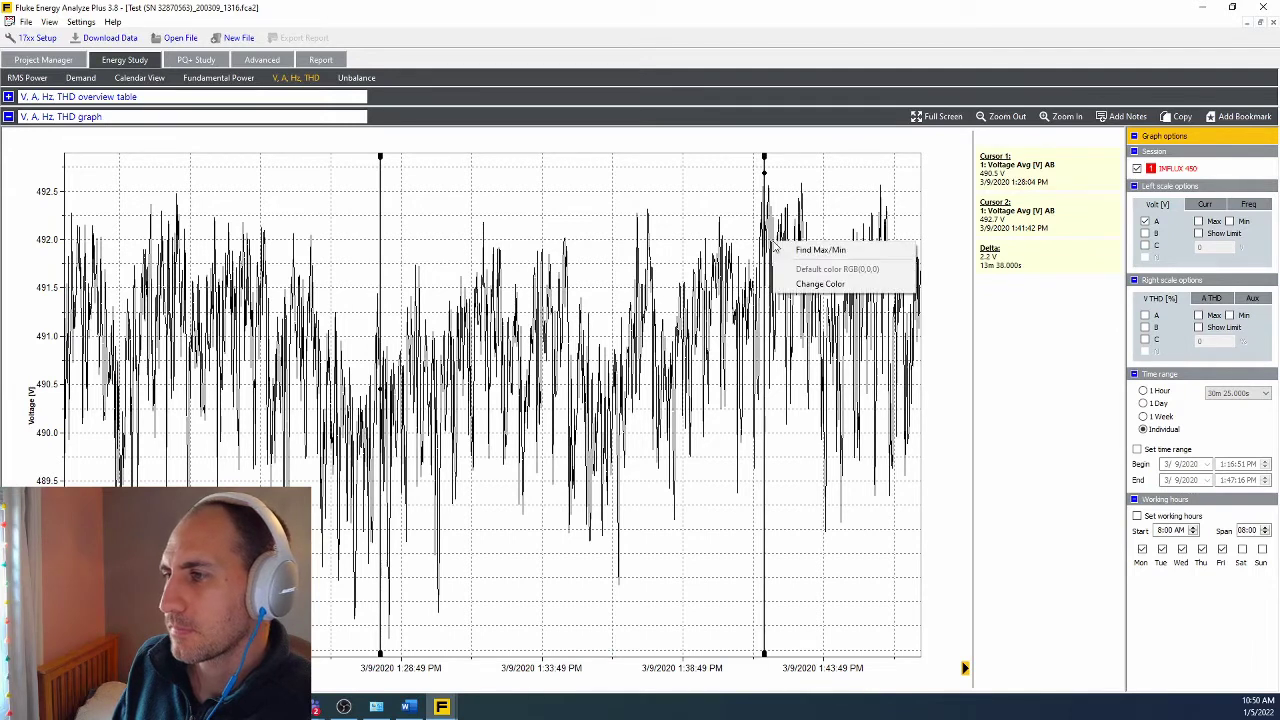
{"action": "right_click", "coordinate": [718, 210]}
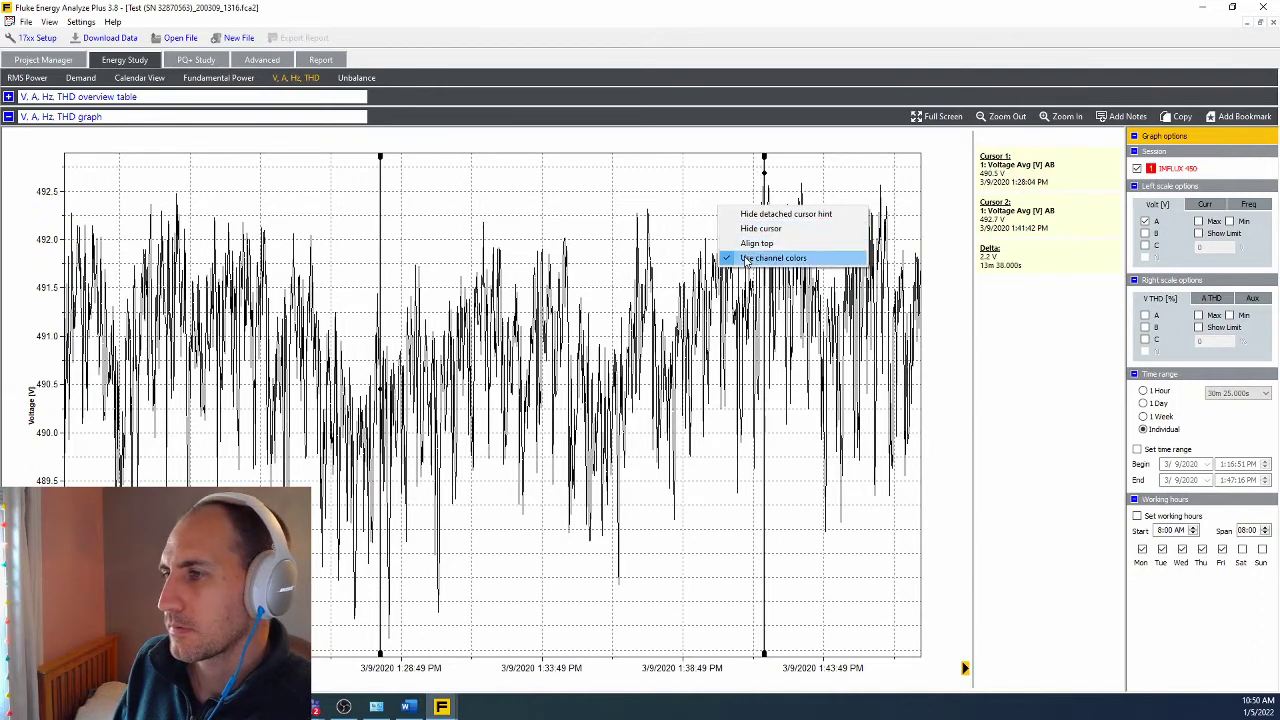
{"action": "left_click", "coordinate": [760, 228]}
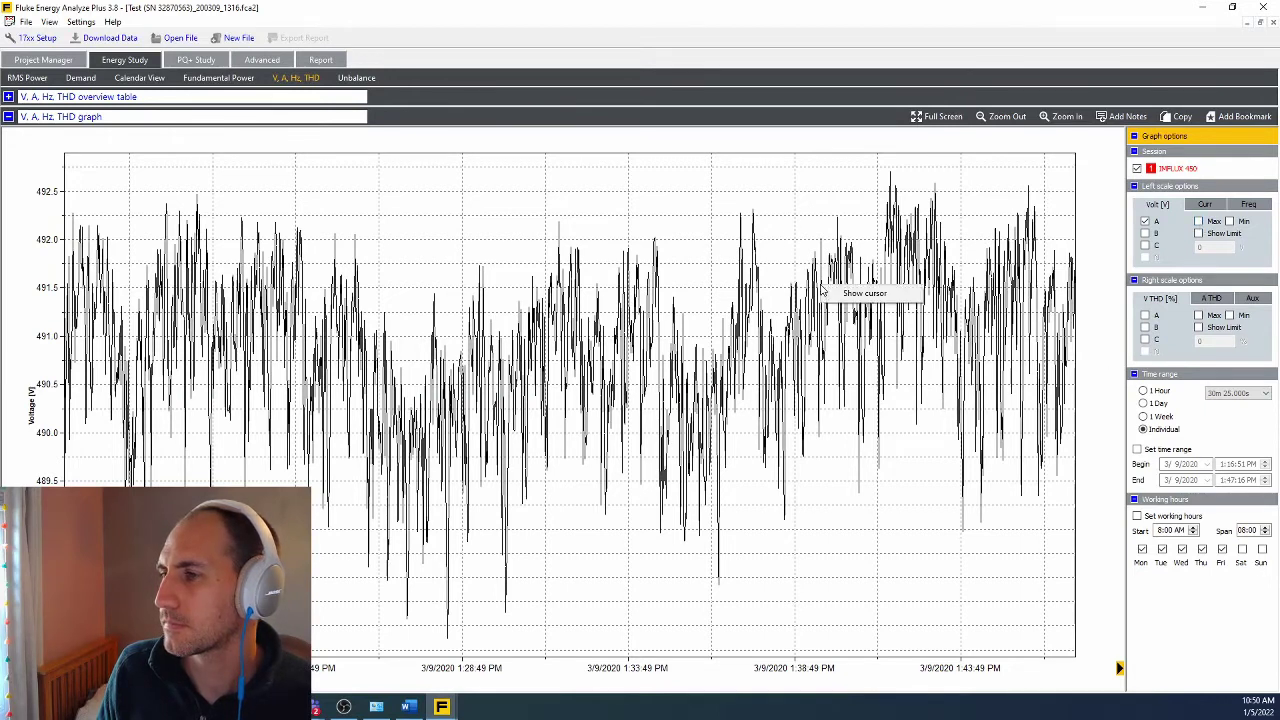
Step: Bring up the voltage graph's context options to find its maximum and minimum points
{"action": "right_click", "coordinate": [813, 296]}
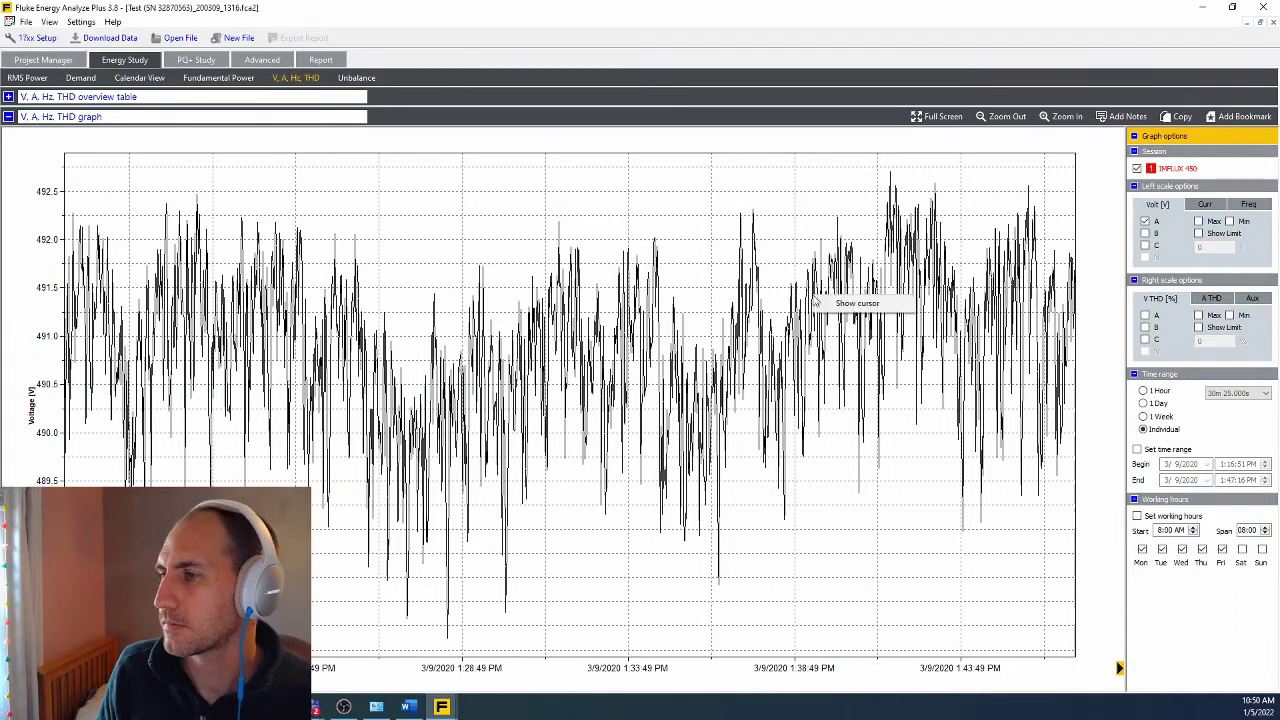
{"action": "right_click", "coordinate": [813, 292]}
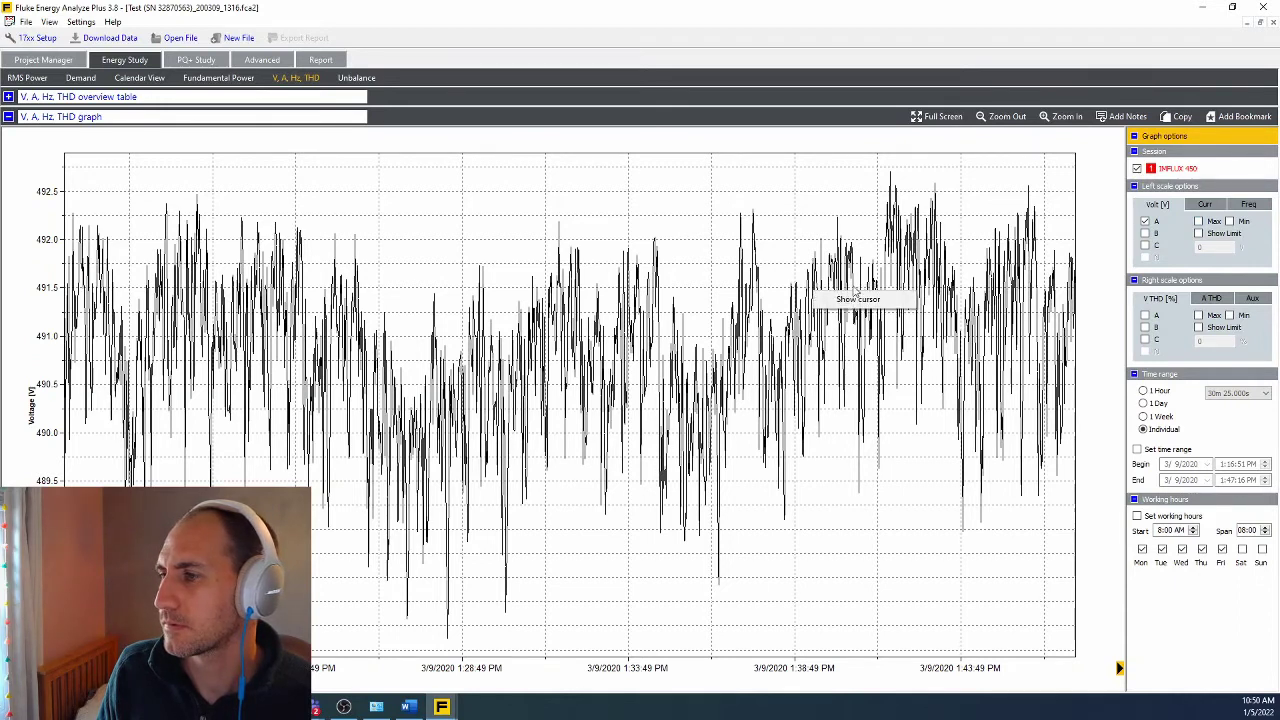
{"action": "right_click", "coordinate": [742, 272]}
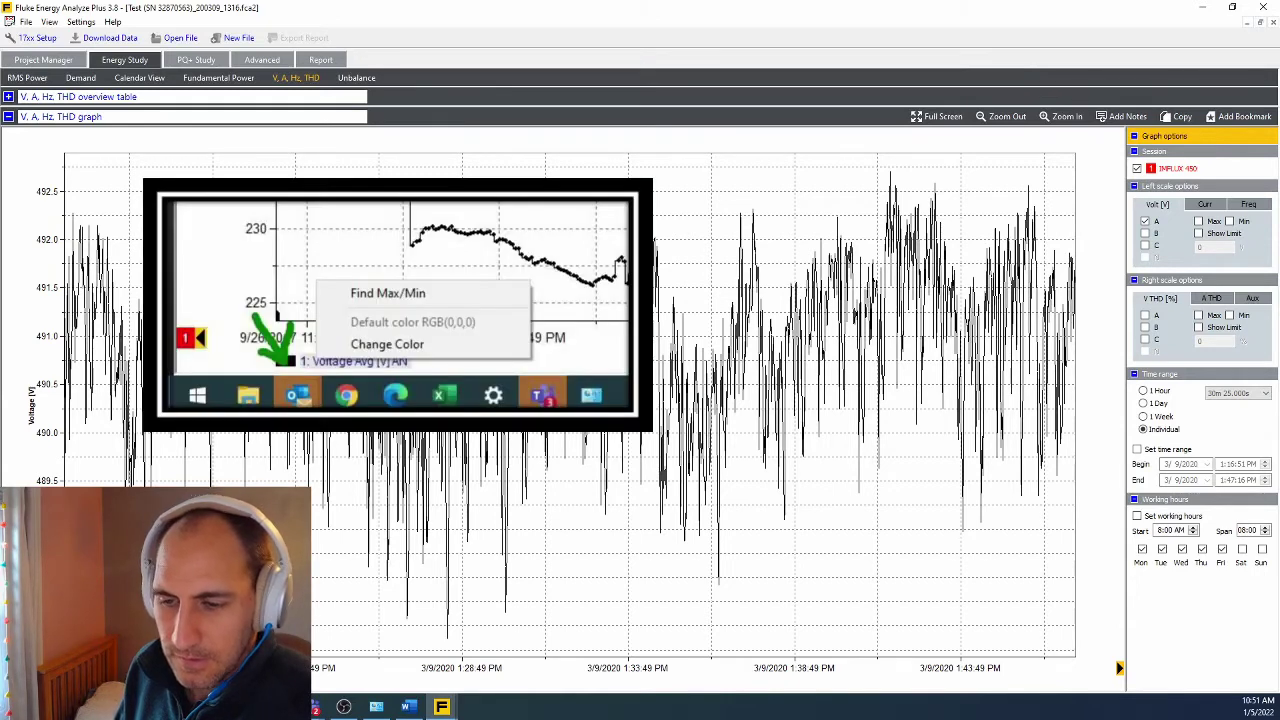
Step: Label the 492.7 V maximum and 487.9 V minimum, shift the Minimum label right, and open it for annotation
{"action": "left_click", "coordinate": [345, 625]}
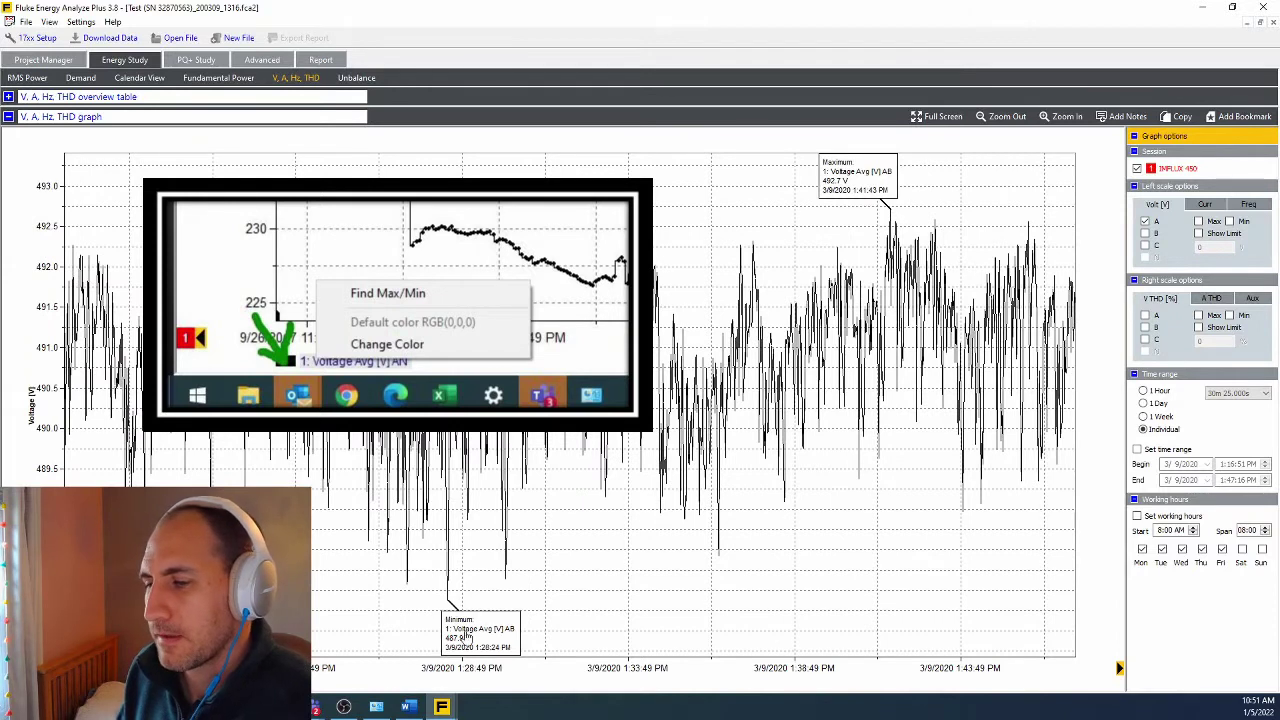
{"action": "mouse_move", "coordinate": [447, 617]}
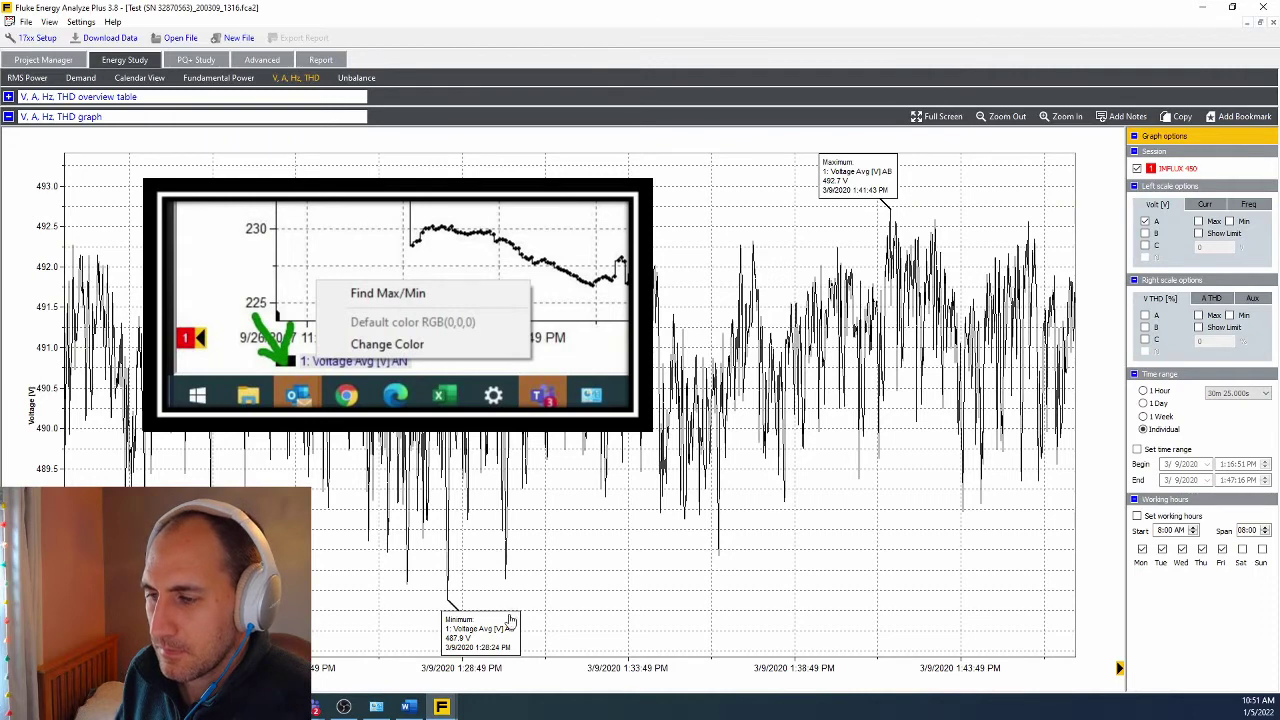
{"action": "right_click", "coordinate": [487, 632]}
{"action": "left_click", "coordinate": [529, 573]}
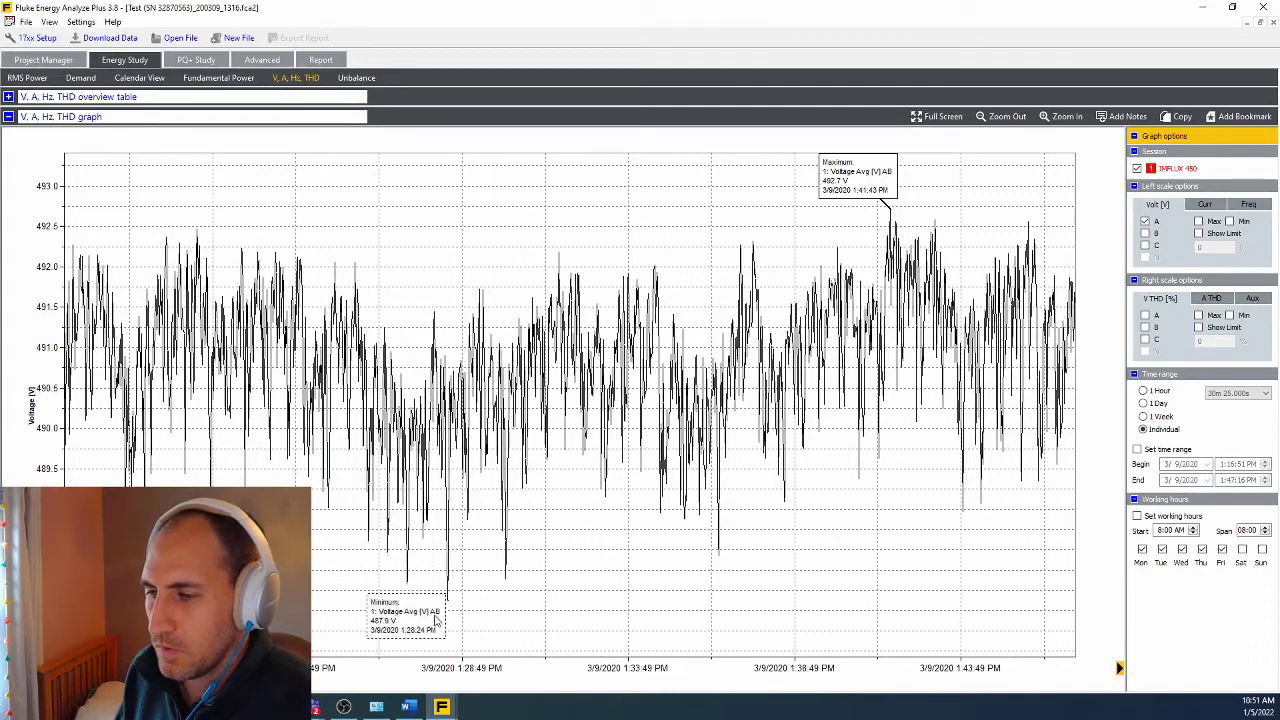
{"action": "left_click", "coordinate": [557, 620]}
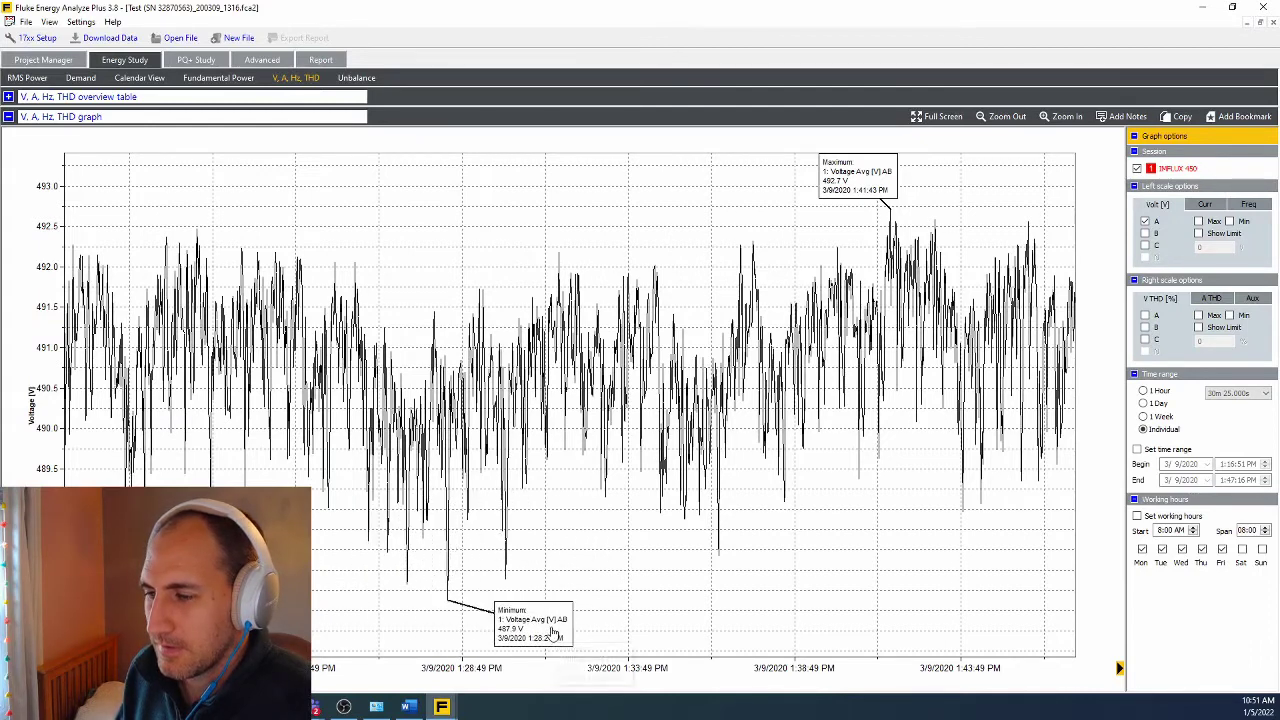
{"action": "right_click", "coordinate": [551, 627]}
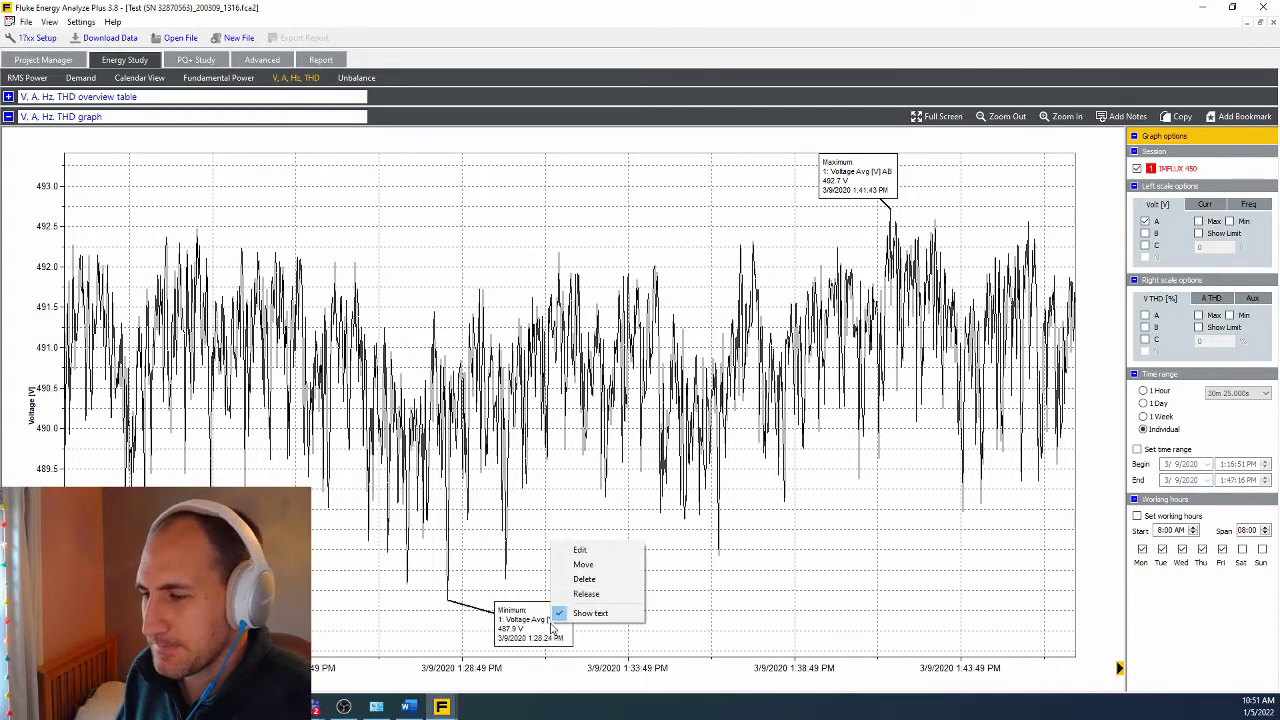
{"action": "left_click", "coordinate": [584, 550]}
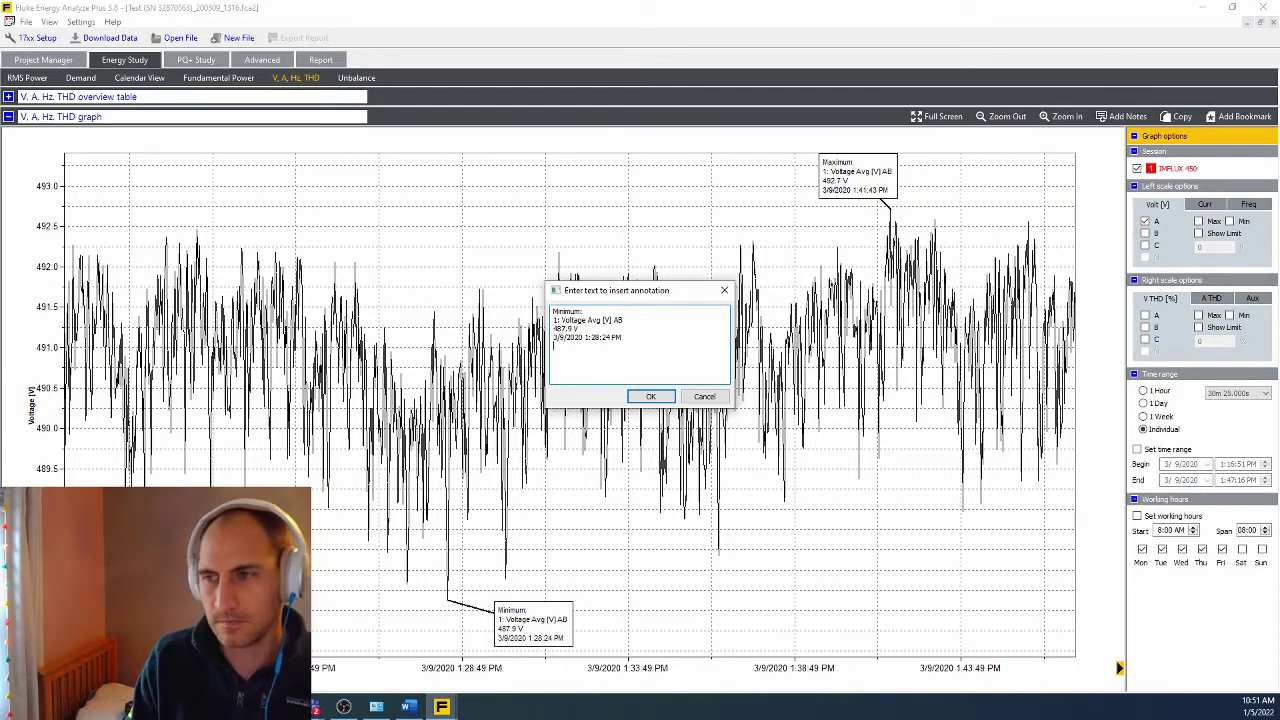
Step: Add the note 'This is sool!!' to the Minimum label and move the Maximum label further left
{"action": "type", "text": "This is "}
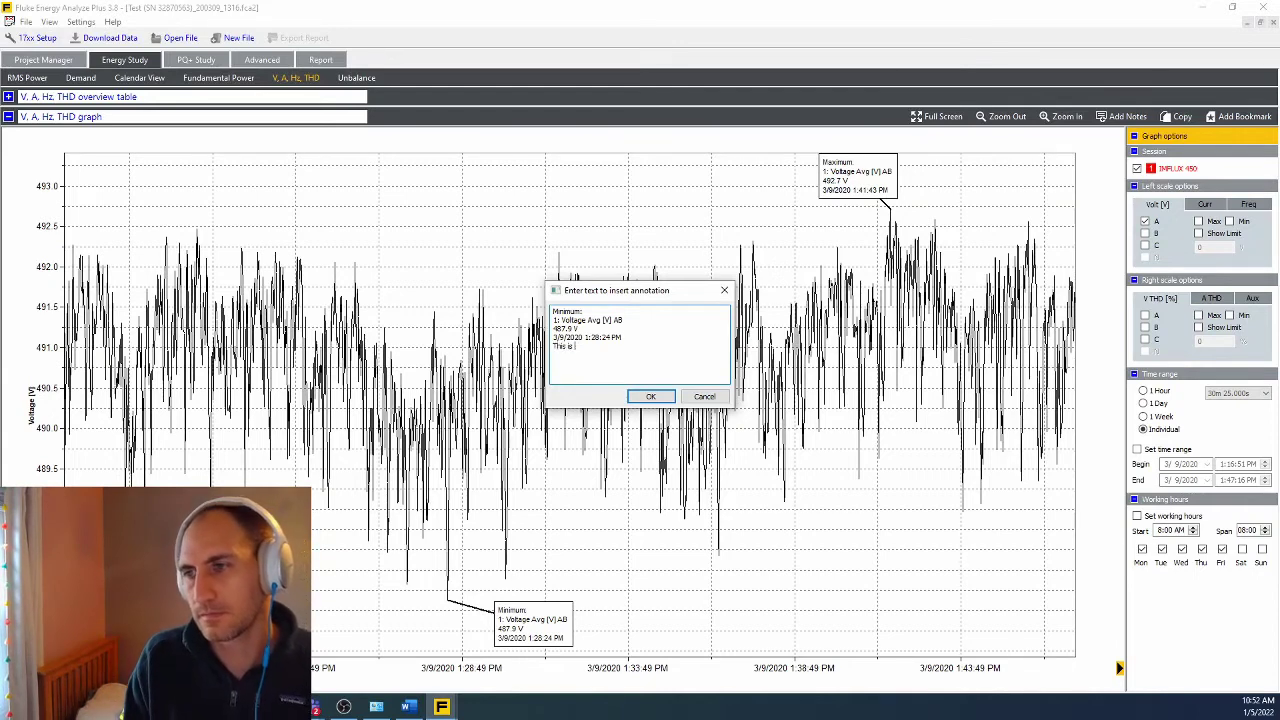
{"action": "type", "text": "sool"}
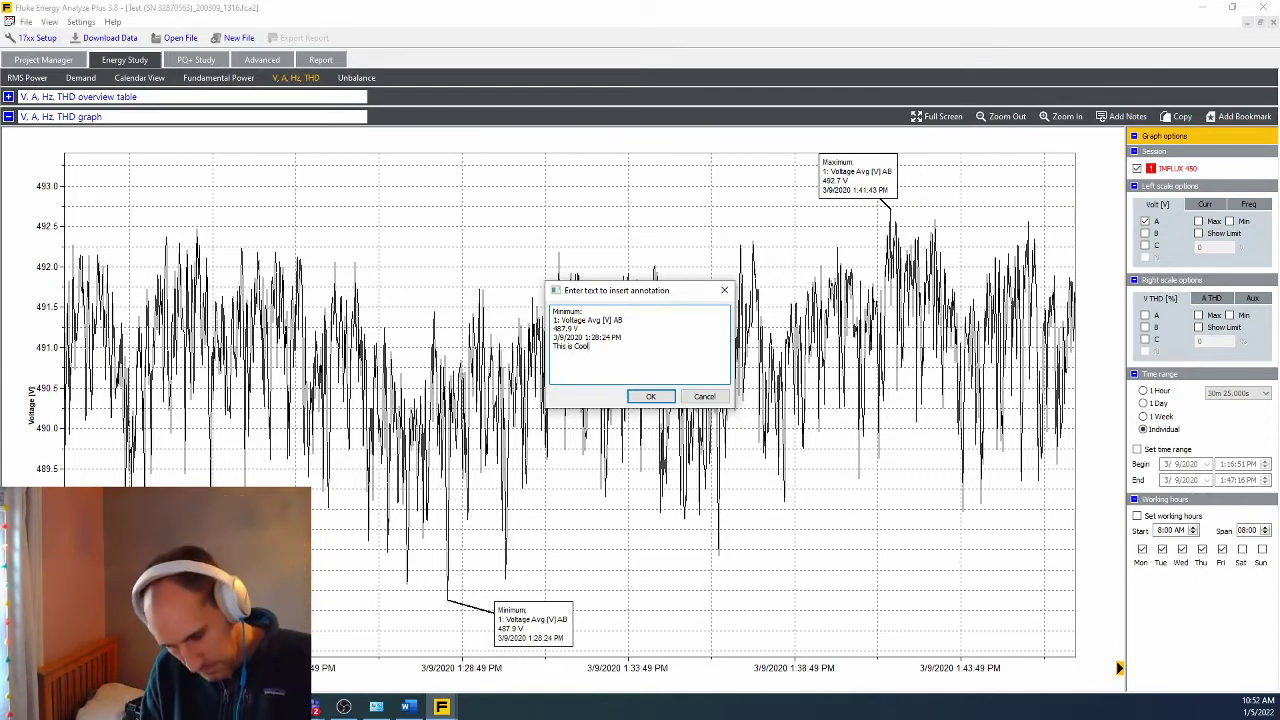
{"action": "type", "text": "!!"}
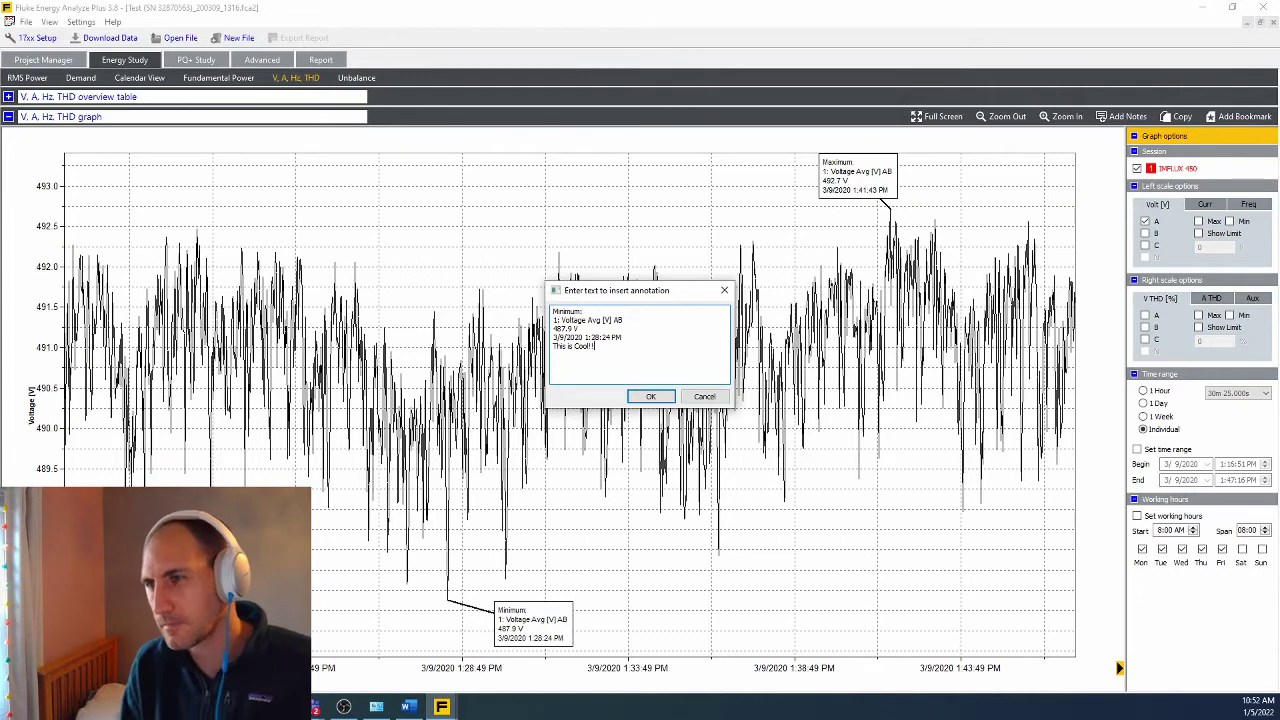
{"action": "left_click", "coordinate": [650, 396]}
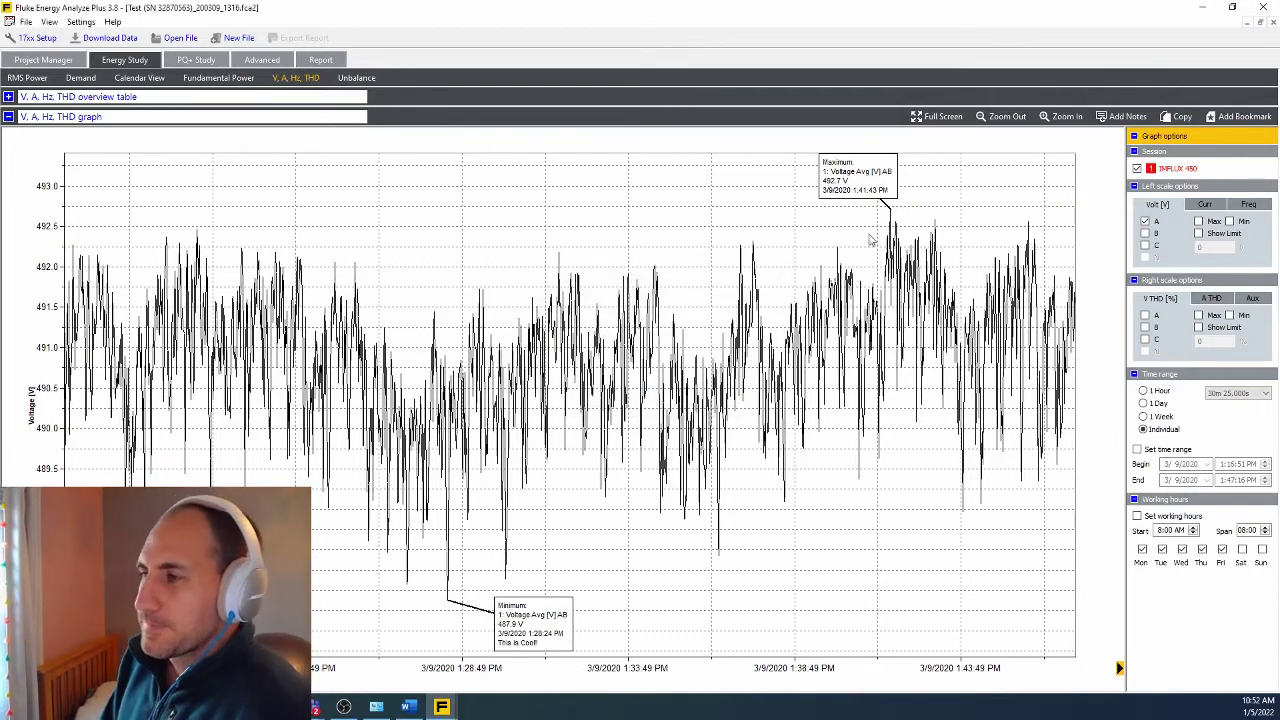
{"action": "right_click", "coordinate": [868, 188]}
{"action": "left_click", "coordinate": [904, 211]}
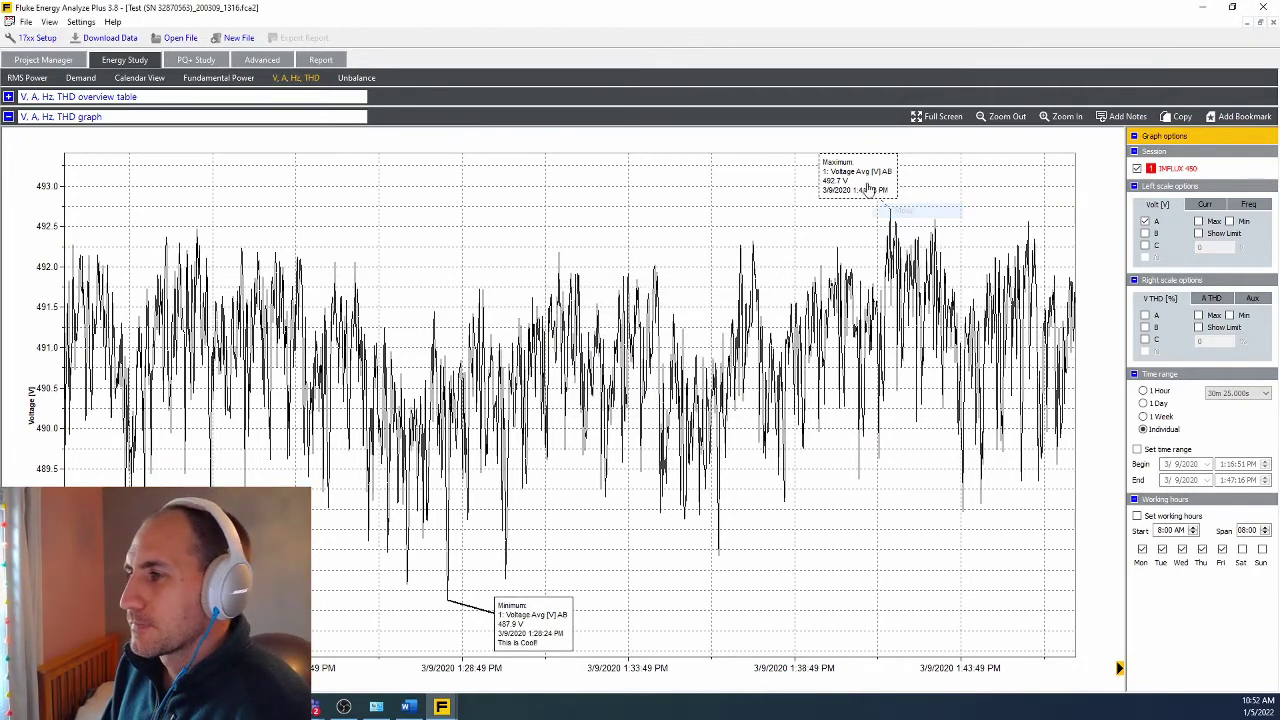
{"action": "left_click", "coordinate": [792, 212]}
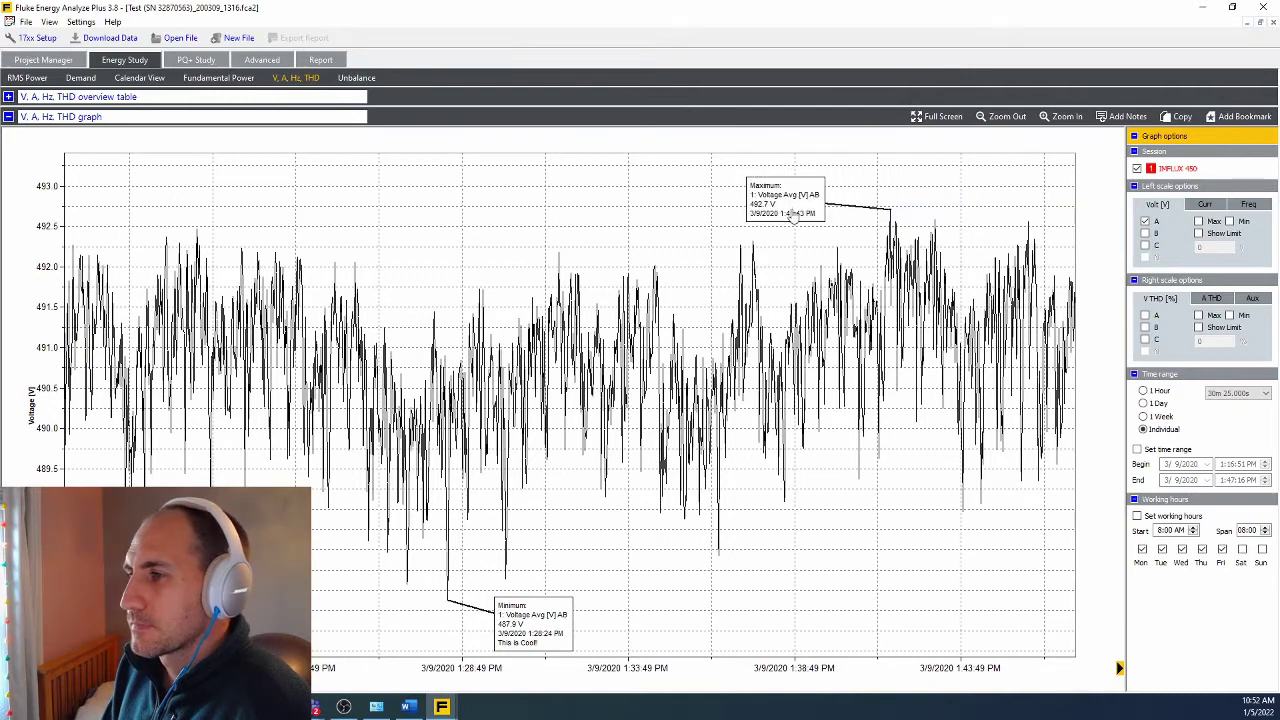
Step: Bookmark the annotated phase A voltage graph
{"action": "left_click", "coordinate": [1237, 118]}
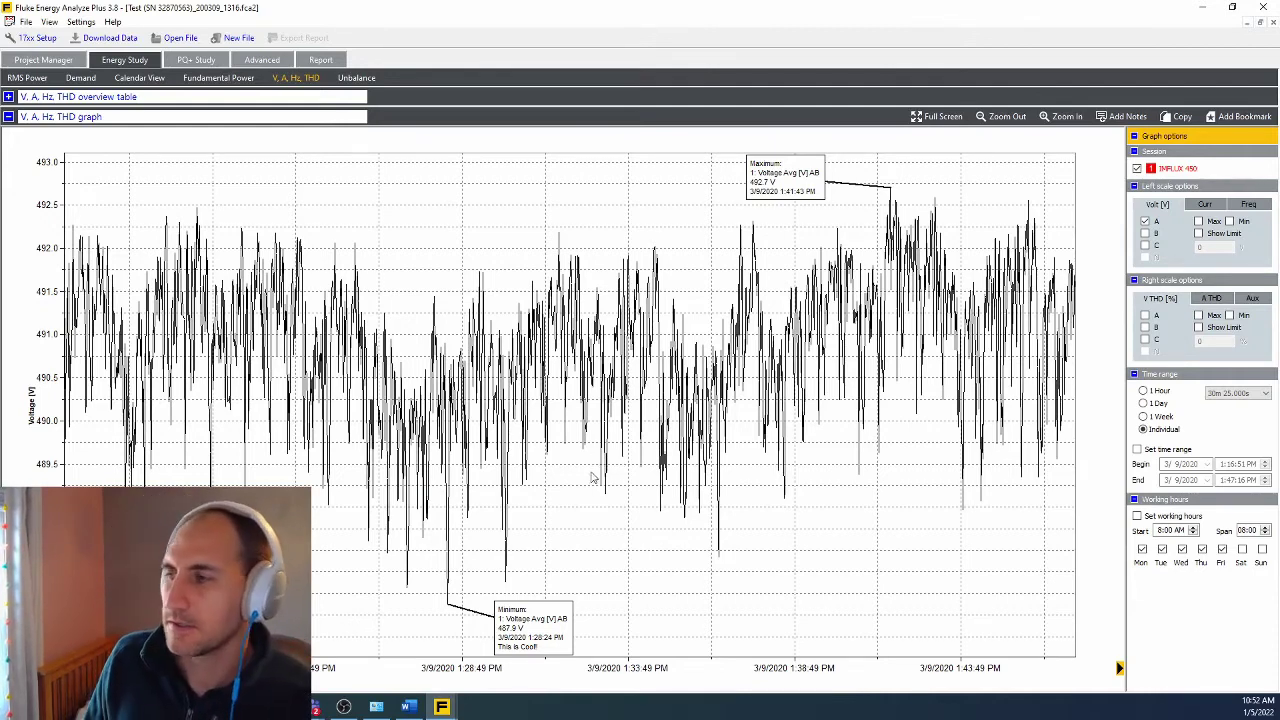
Step: Swap the plotted voltage from phase A to phase B and bookmark that graph
{"action": "left_click", "coordinate": [1145, 221]}
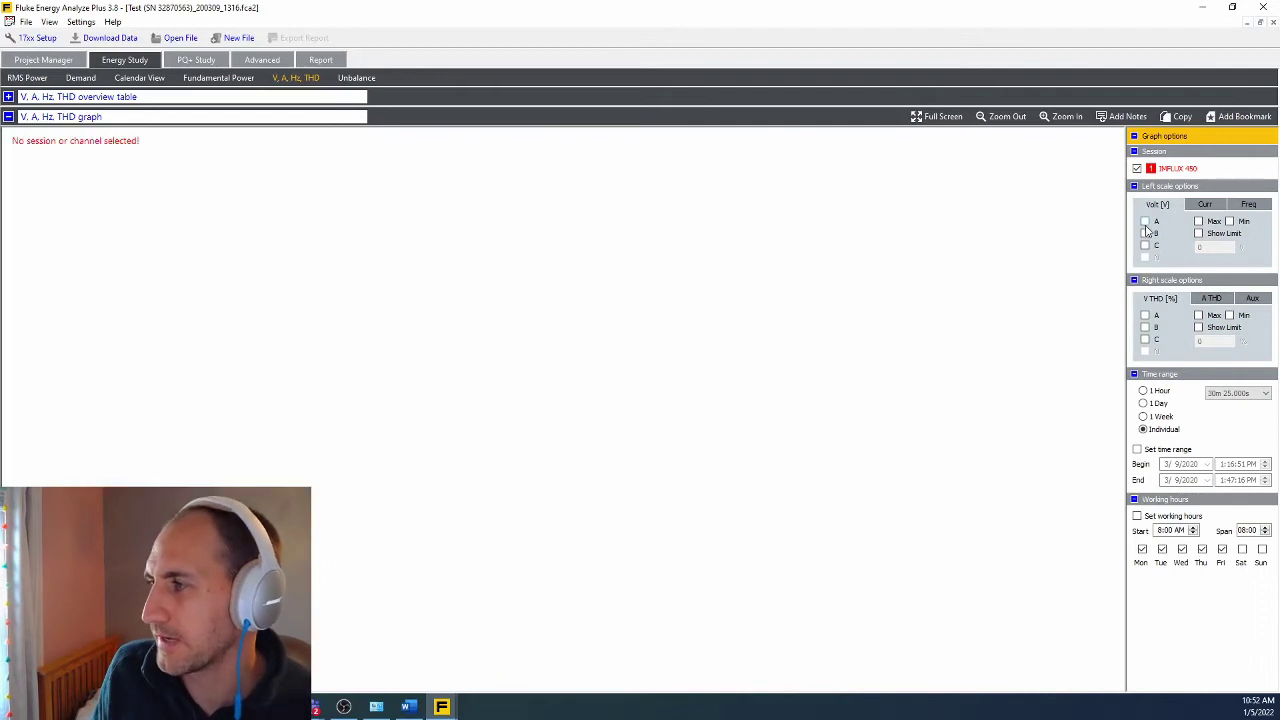
{"action": "left_click", "coordinate": [1145, 233]}
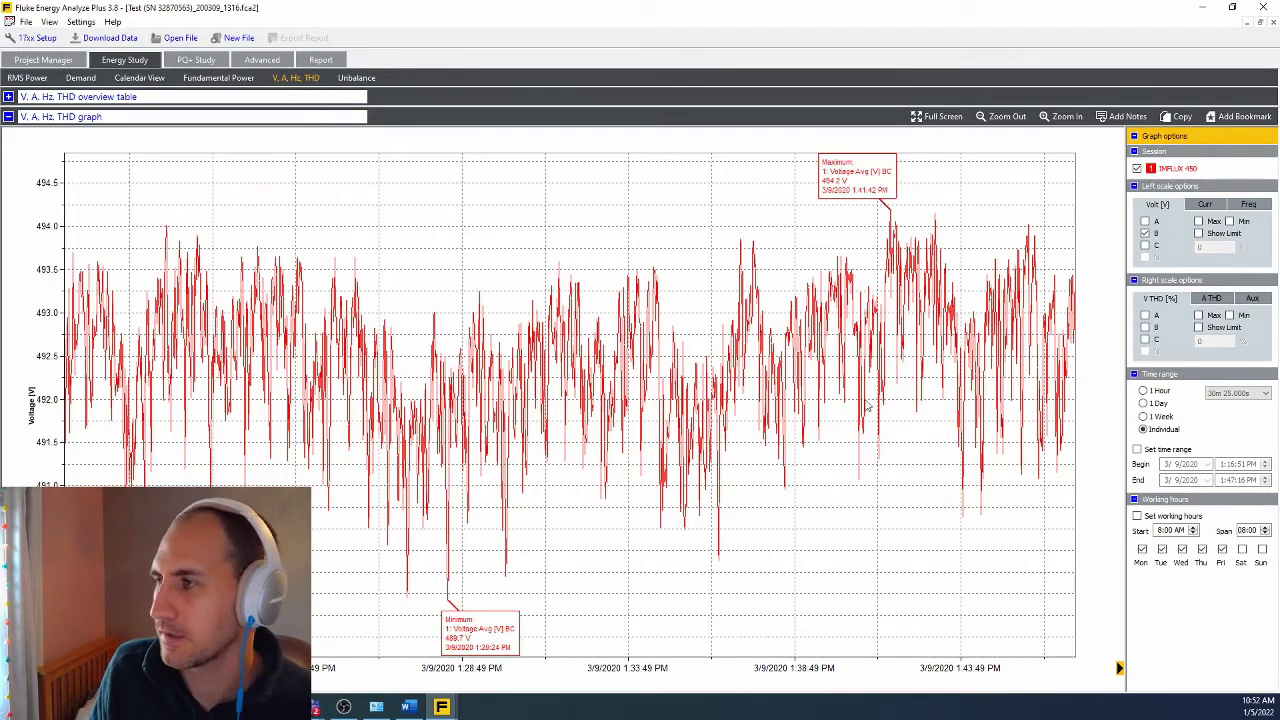
{"action": "left_click", "coordinate": [1240, 116]}
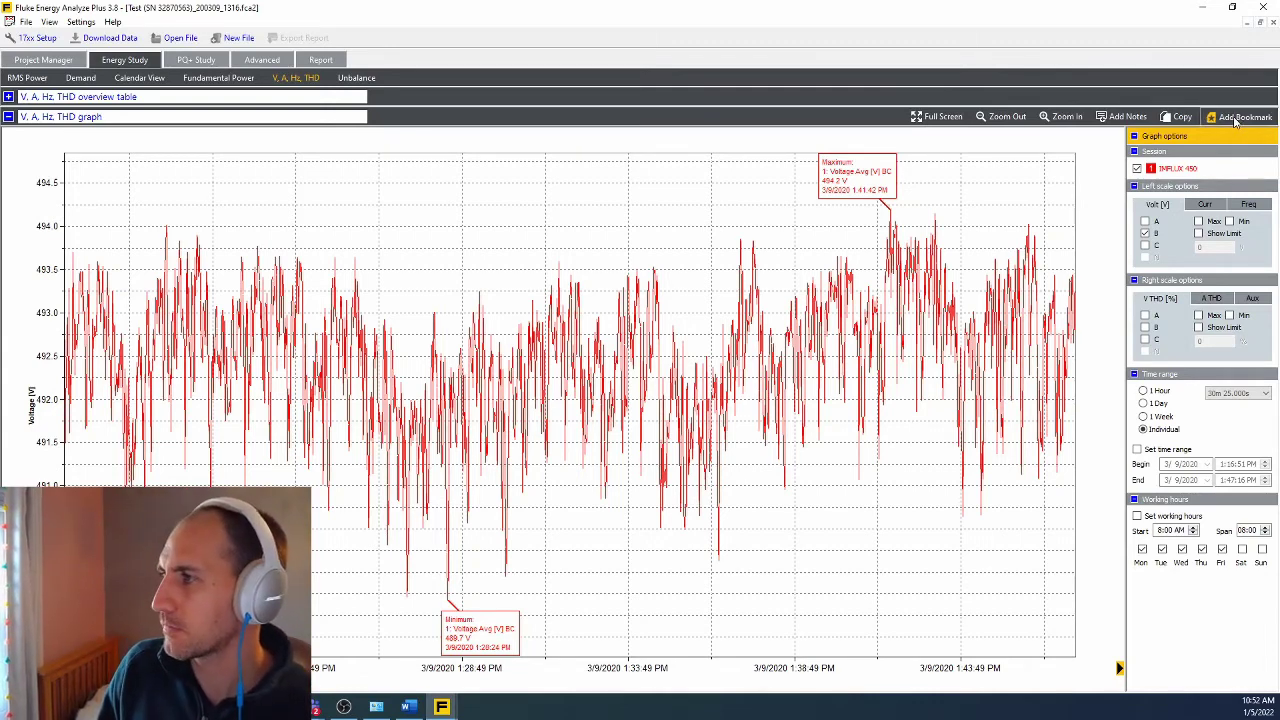
{"action": "left_click", "coordinate": [1235, 119]}
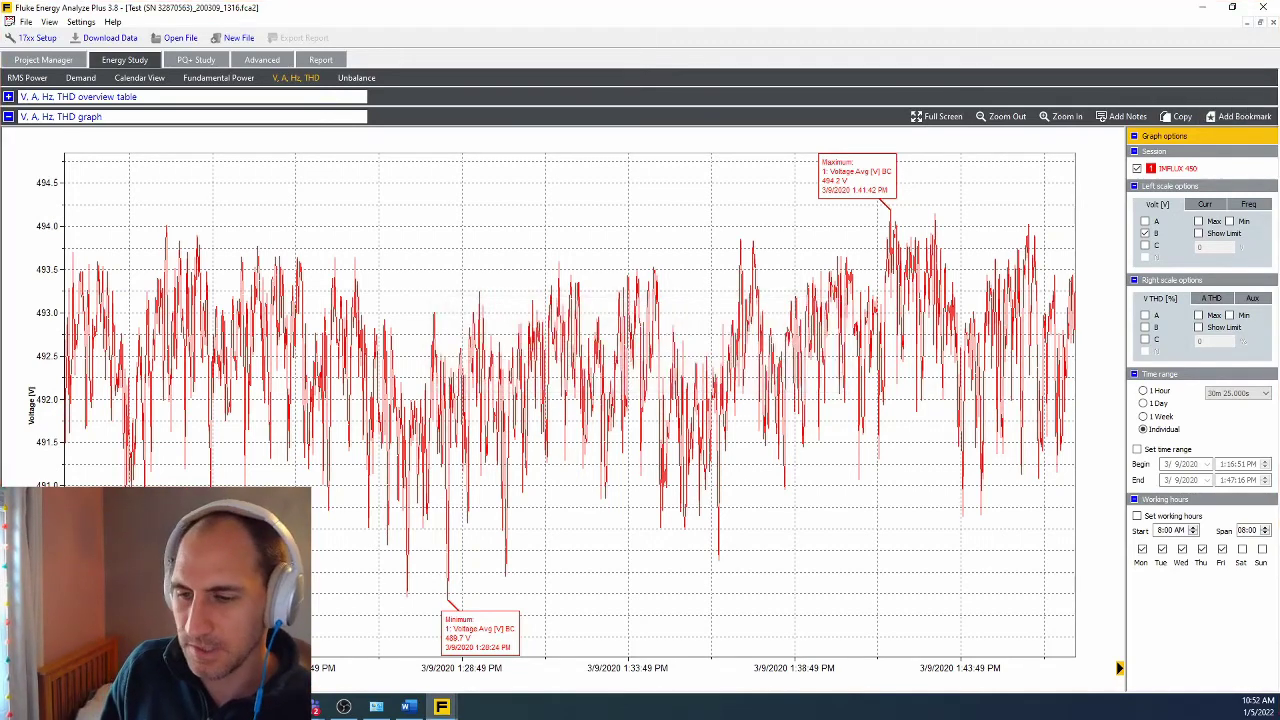
Step: Replace the phase B voltage trace with phase C voltage and bookmark the graph
{"action": "left_click", "coordinate": [1145, 233]}
{"action": "left_click", "coordinate": [1145, 245]}
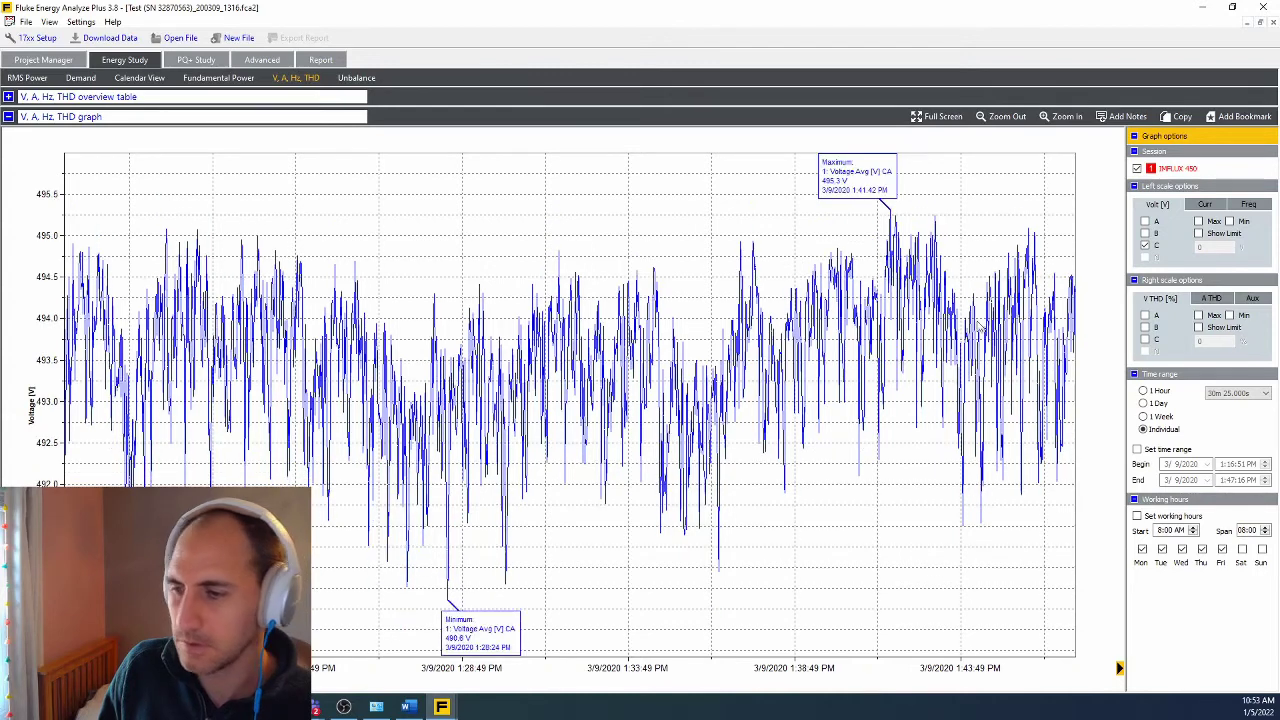
{"action": "left_click", "coordinate": [1237, 117]}
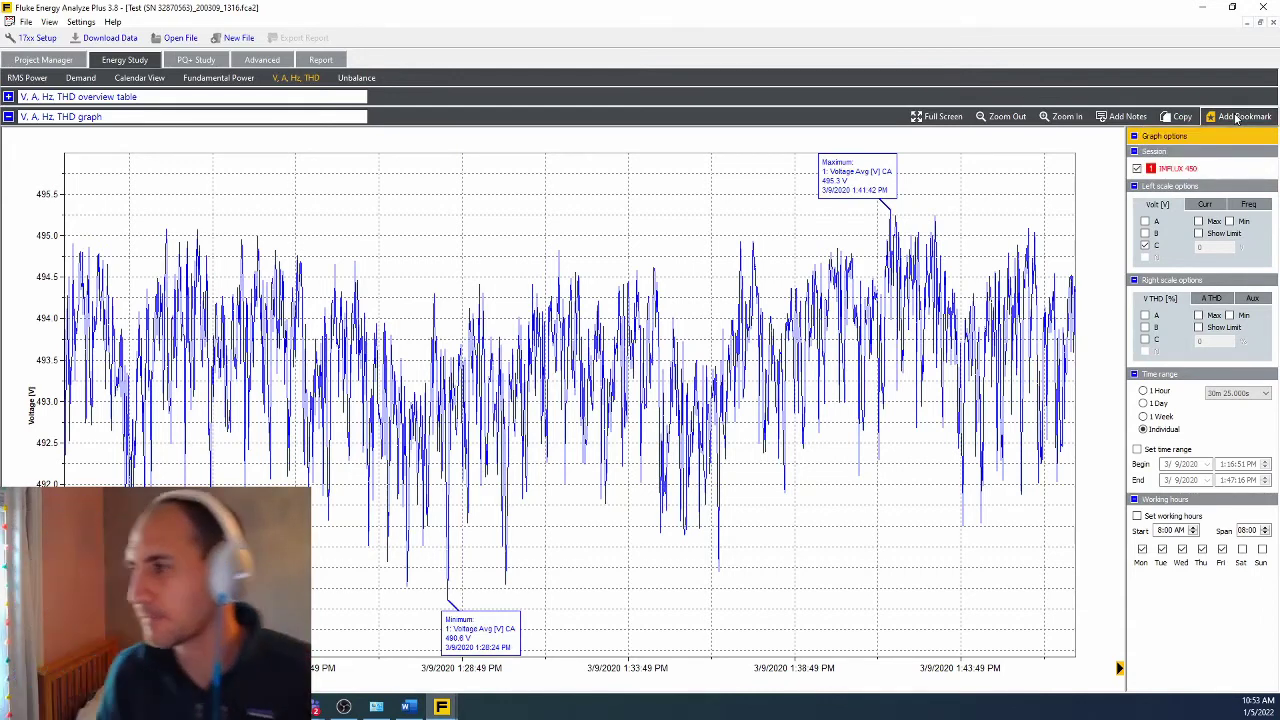
Step: Plot phase A current instead of phase C voltage and bookmark that graph
{"action": "left_click", "coordinate": [1203, 204]}
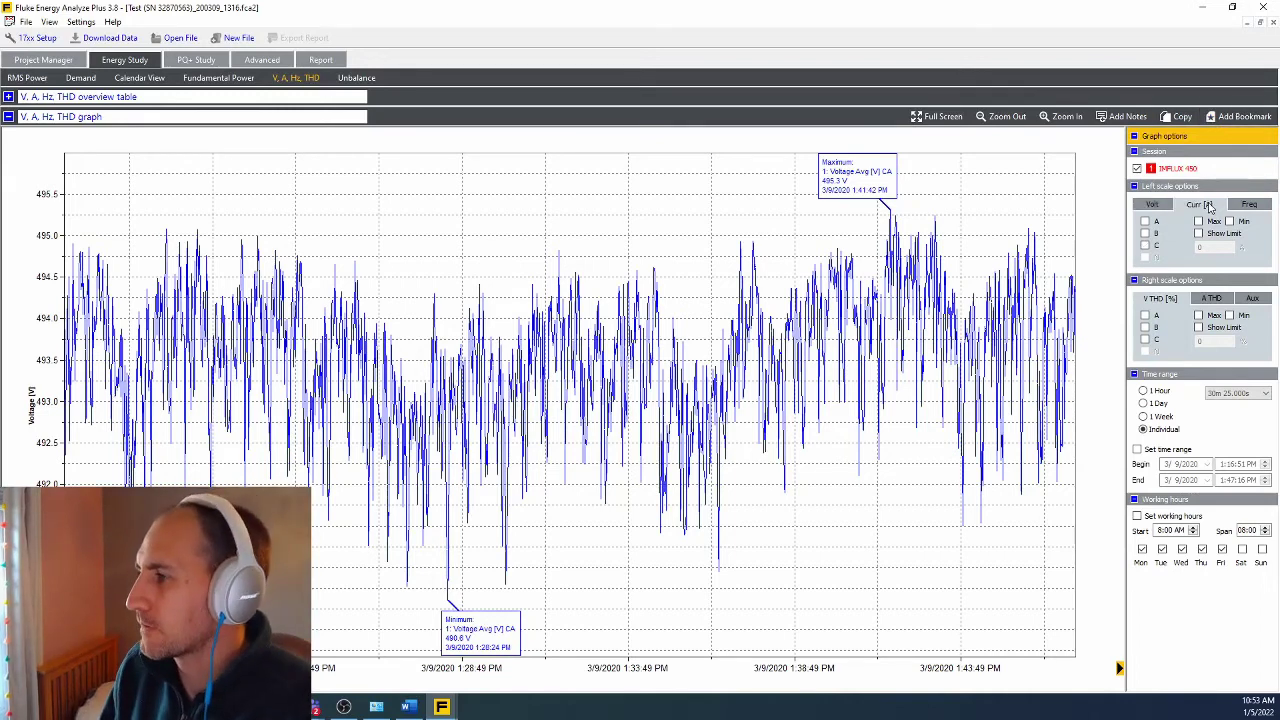
{"action": "left_click", "coordinate": [1145, 221]}
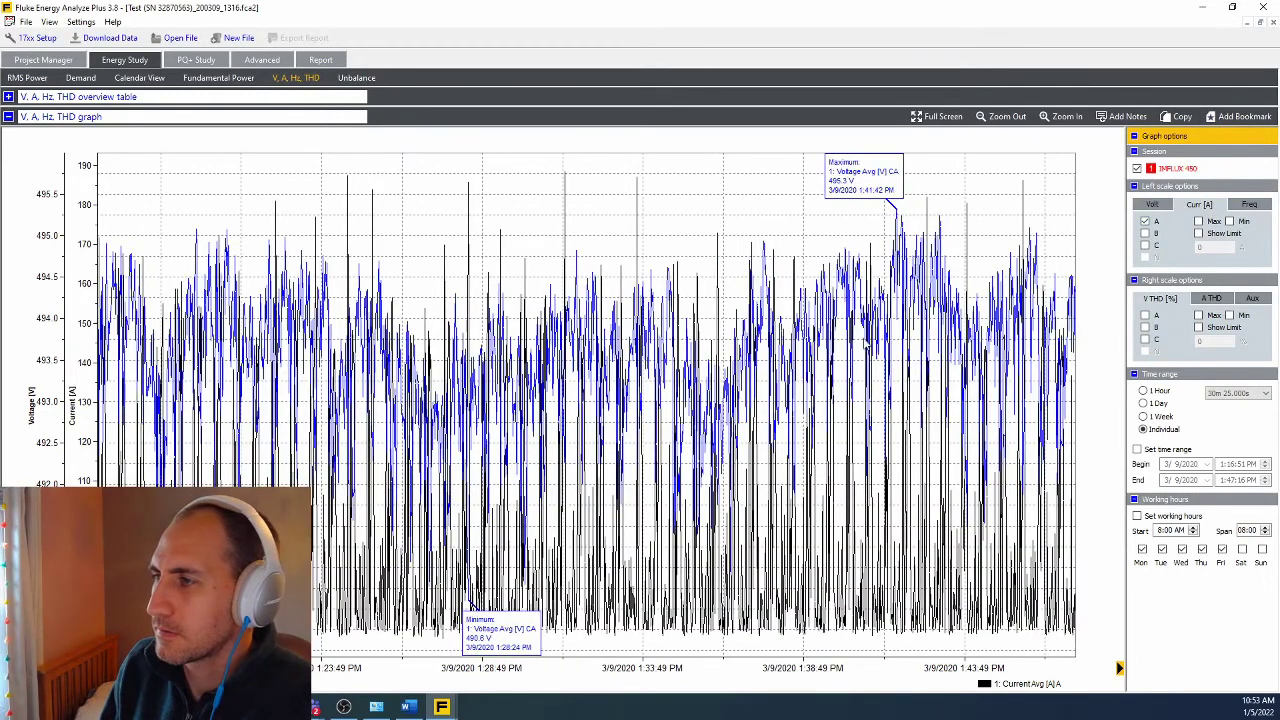
{"action": "left_click", "coordinate": [1148, 207]}
{"action": "left_click", "coordinate": [1145, 246]}
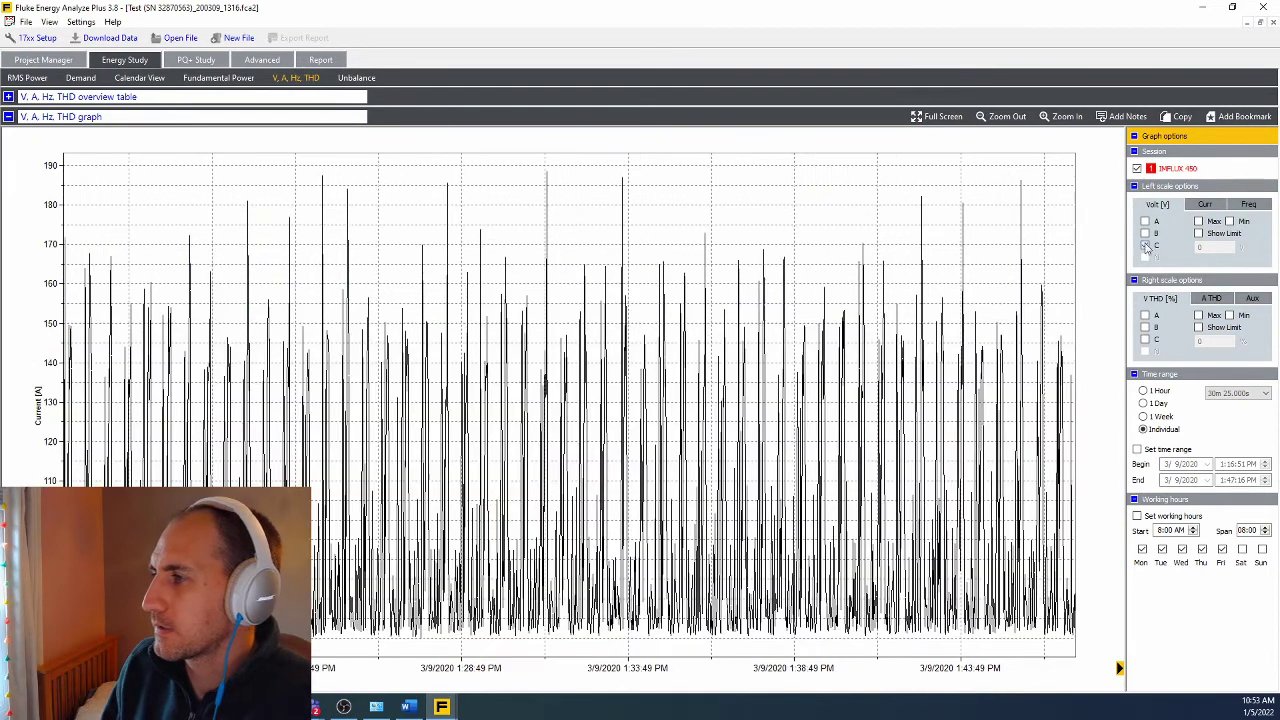
{"action": "left_click", "coordinate": [1200, 205]}
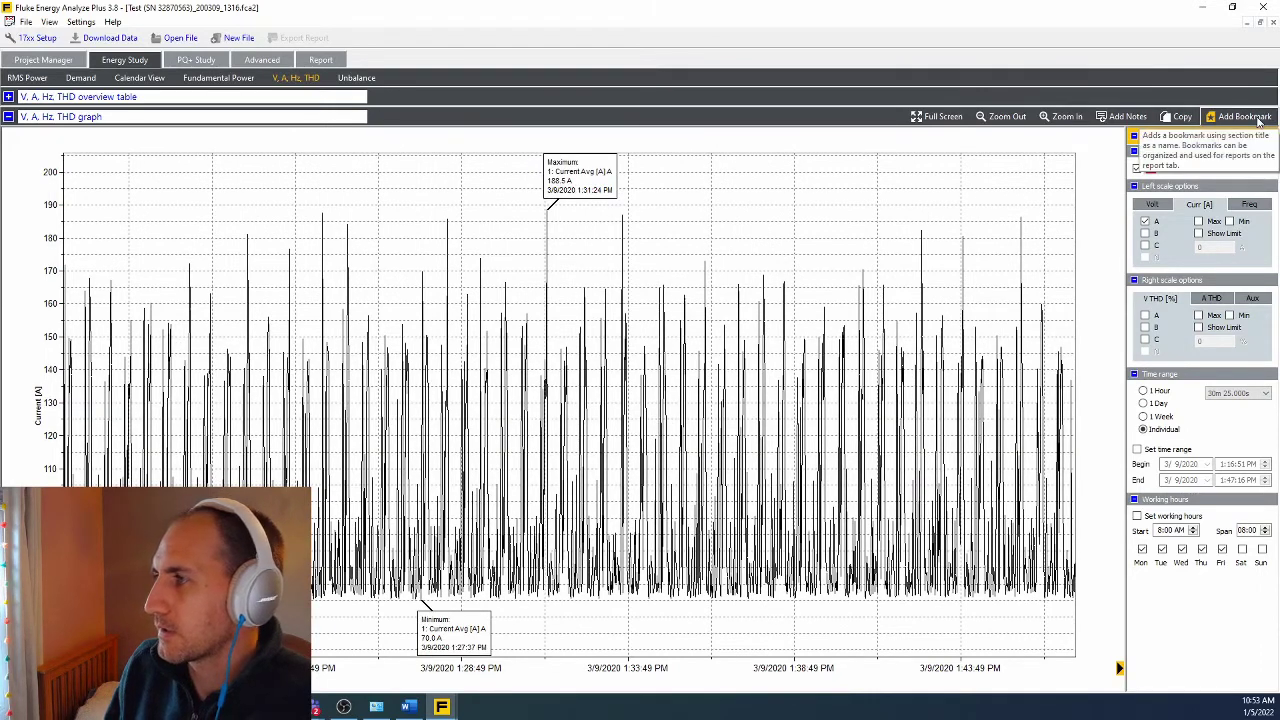
{"action": "left_click", "coordinate": [1245, 117]}
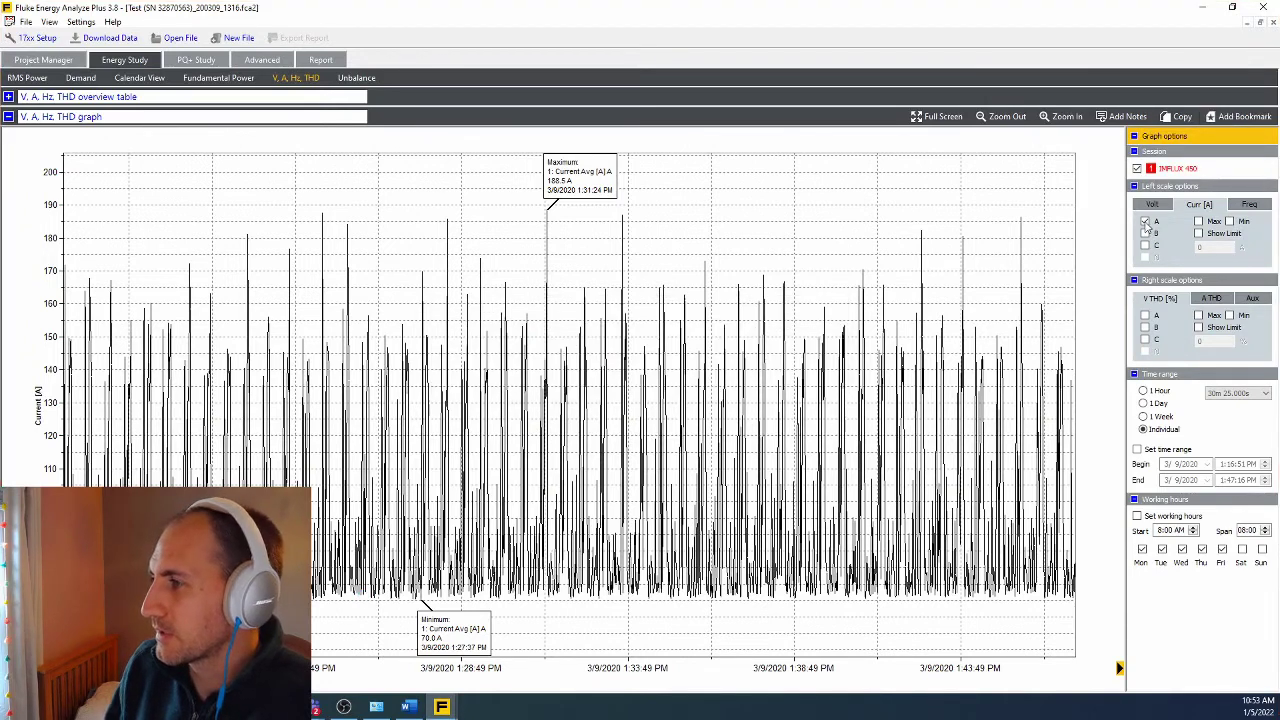
Step: Switch to phase B current and bookmark it, then to phase C current and bookmark it
{"action": "left_click", "coordinate": [1145, 221]}
{"action": "left_click", "coordinate": [1145, 233]}
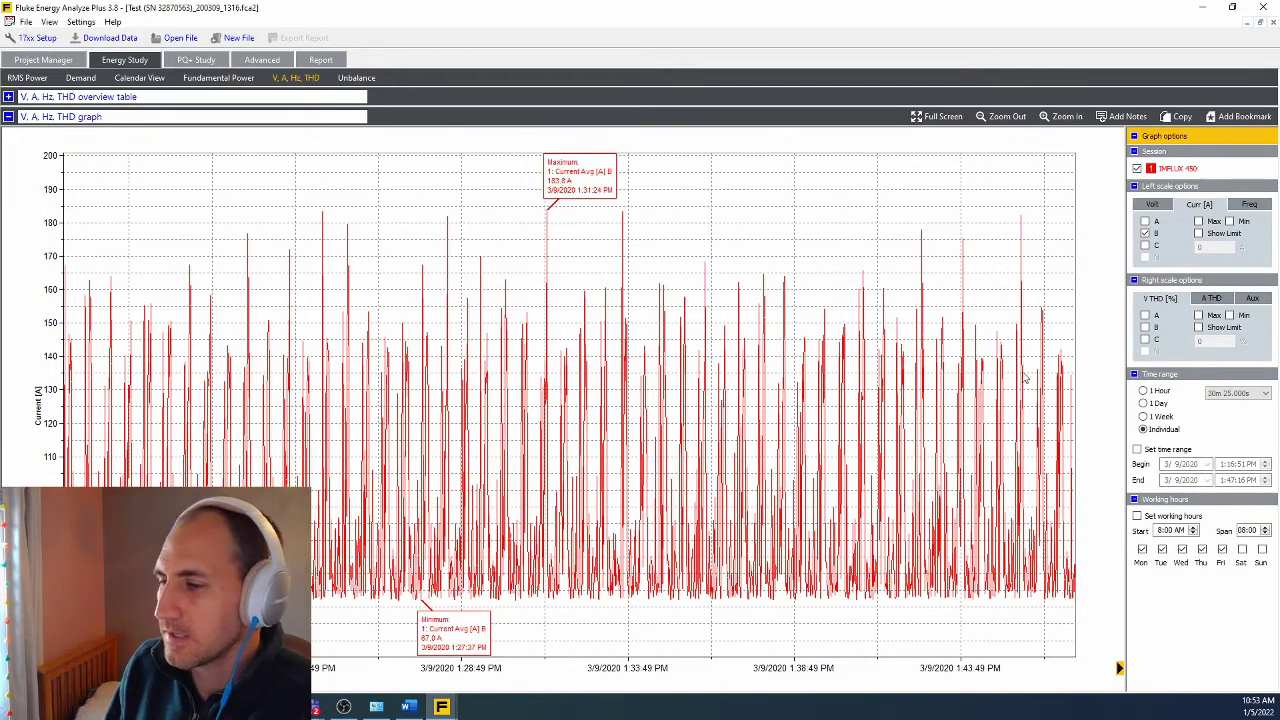
{"action": "left_click", "coordinate": [1238, 118]}
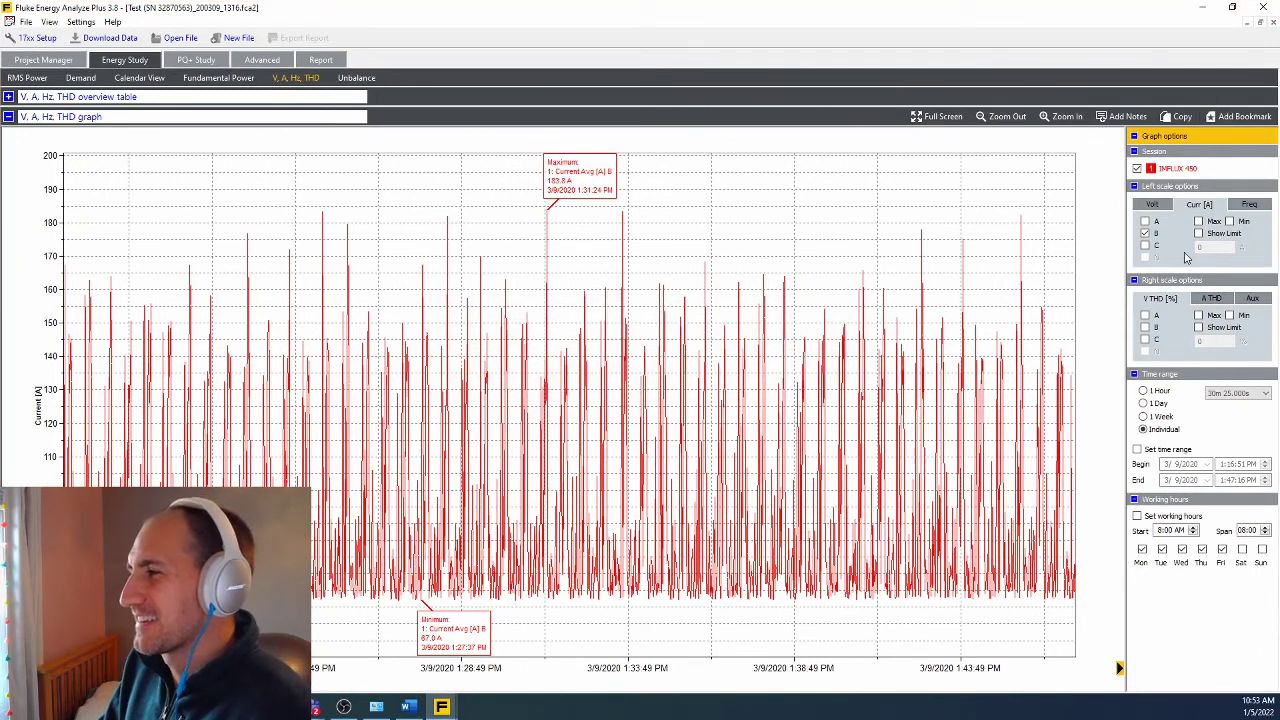
{"action": "left_click", "coordinate": [1146, 234]}
{"action": "left_click", "coordinate": [1146, 246]}
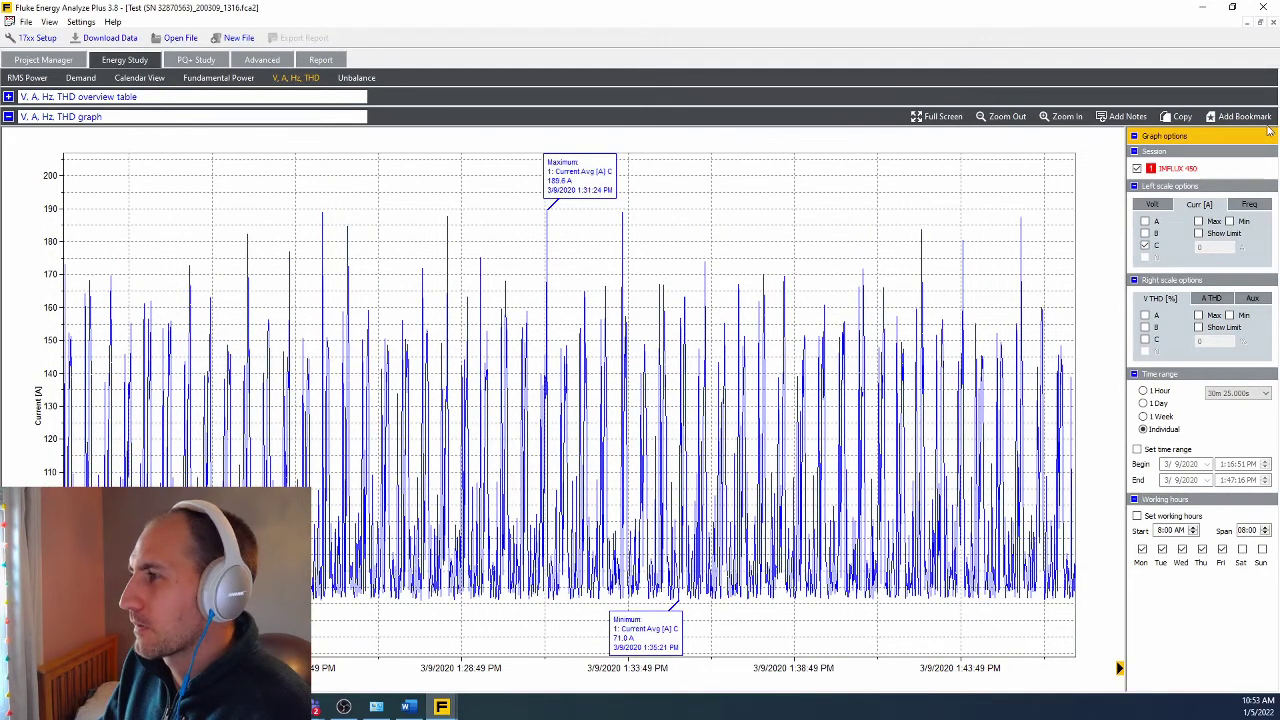
{"action": "left_click", "coordinate": [1243, 118]}
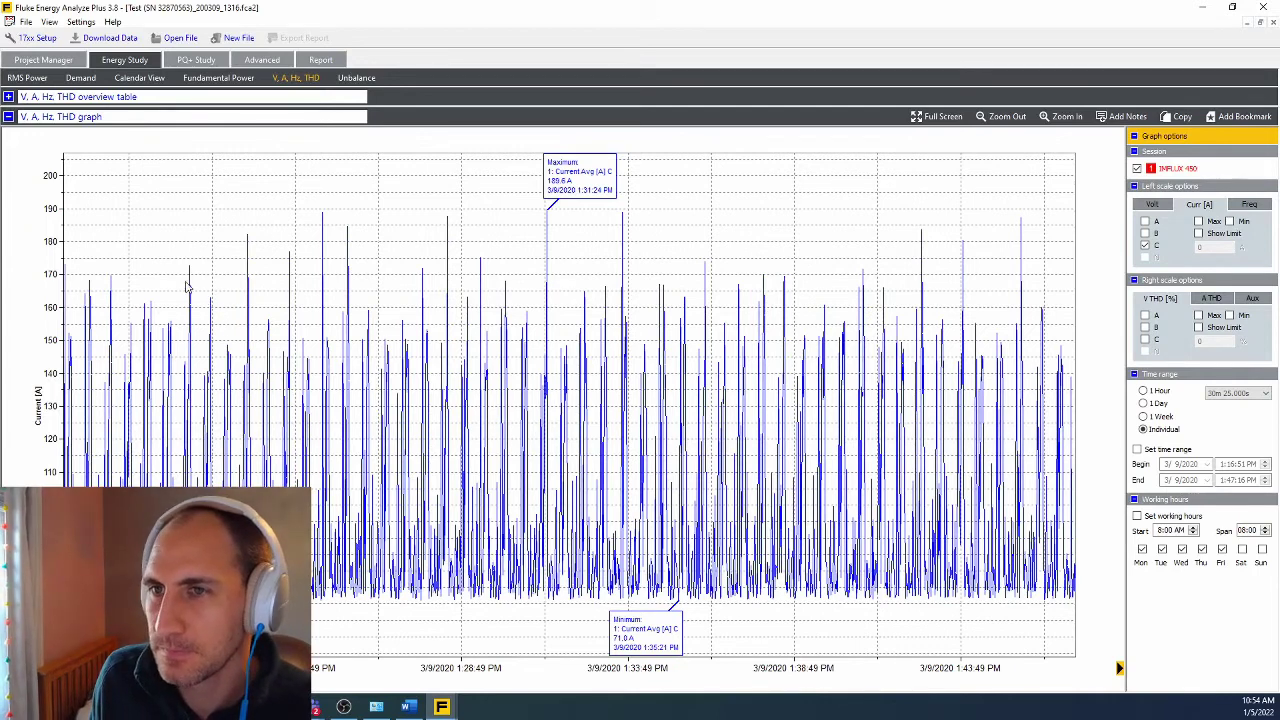
{"action": "left_click", "coordinate": [148, 80]}
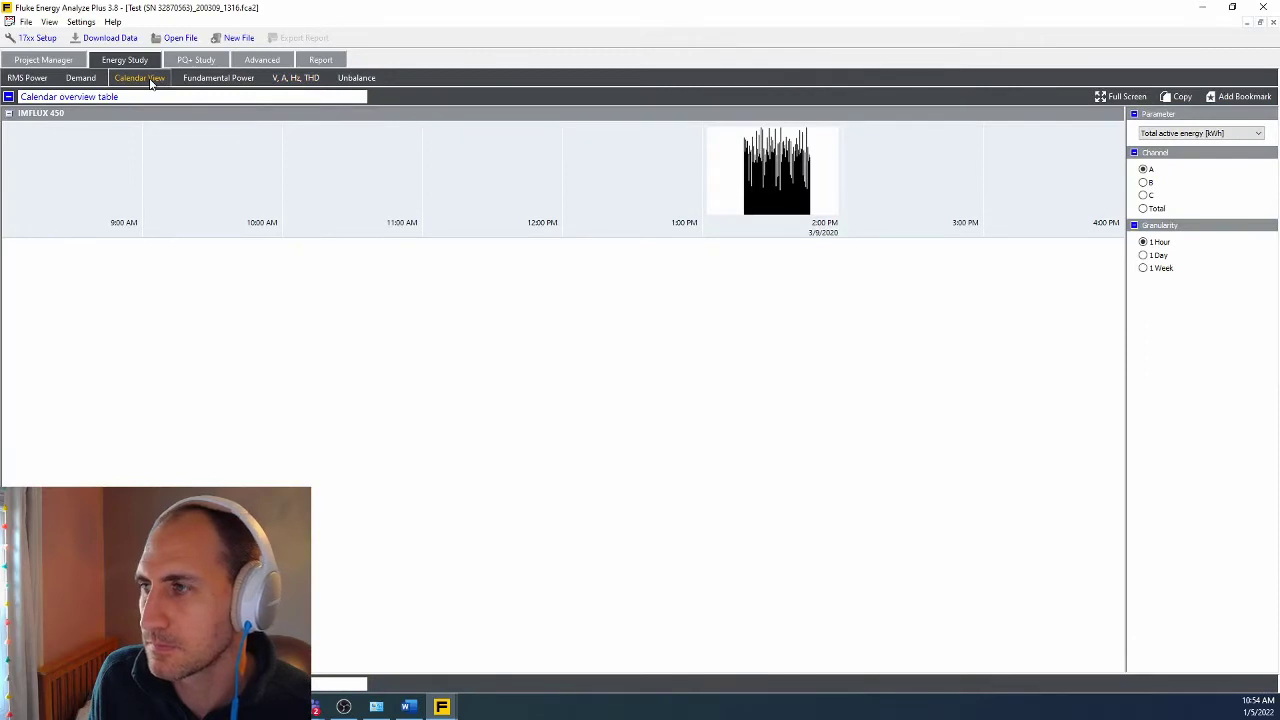
{"action": "left_click", "coordinate": [310, 79]}
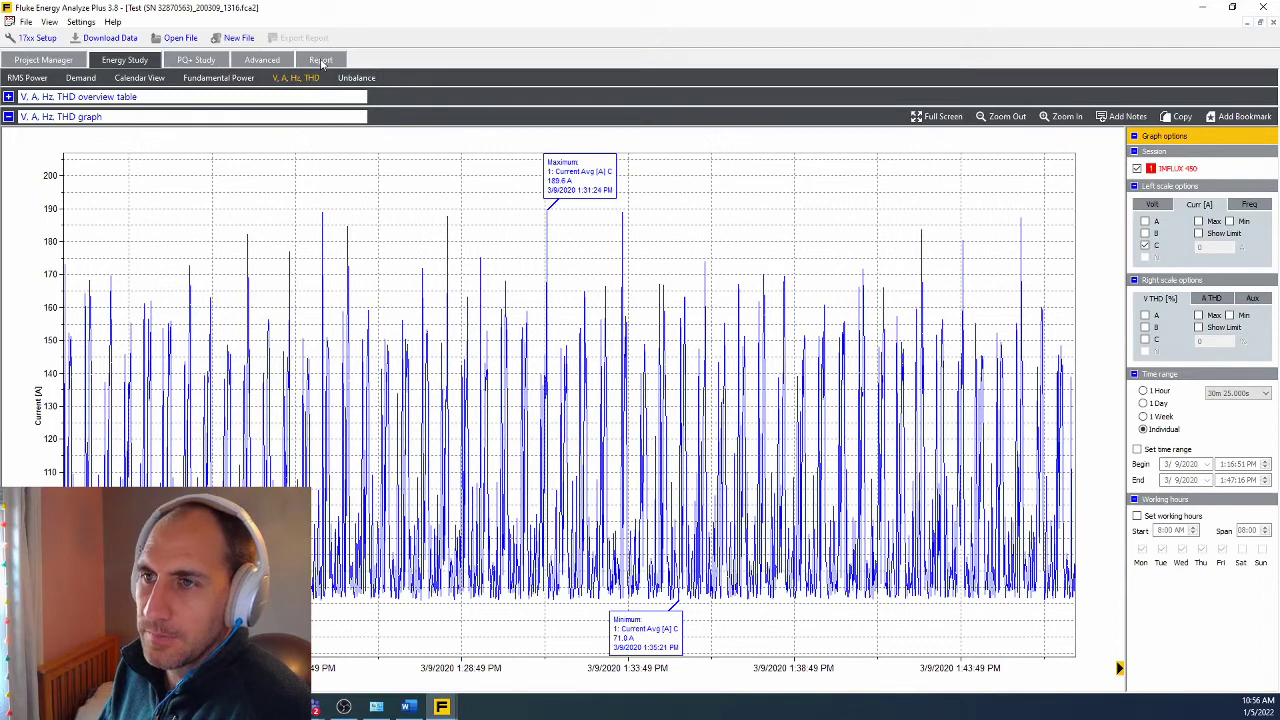
Step: In the report builder, place a Summary section in the report, then remove it again
{"action": "left_click", "coordinate": [321, 60]}
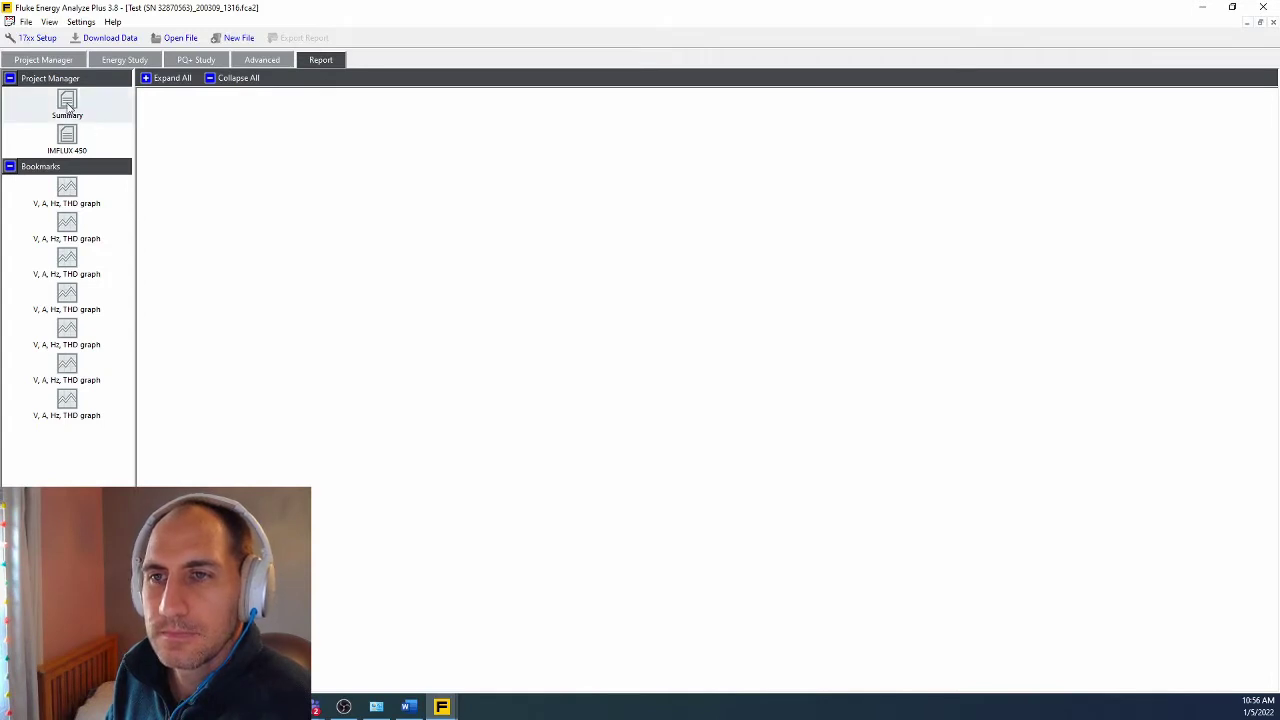
{"action": "left_click_drag", "start_coordinate": [67, 104], "coordinate": [324, 320]}
{"action": "left_click", "coordinate": [144, 97]}
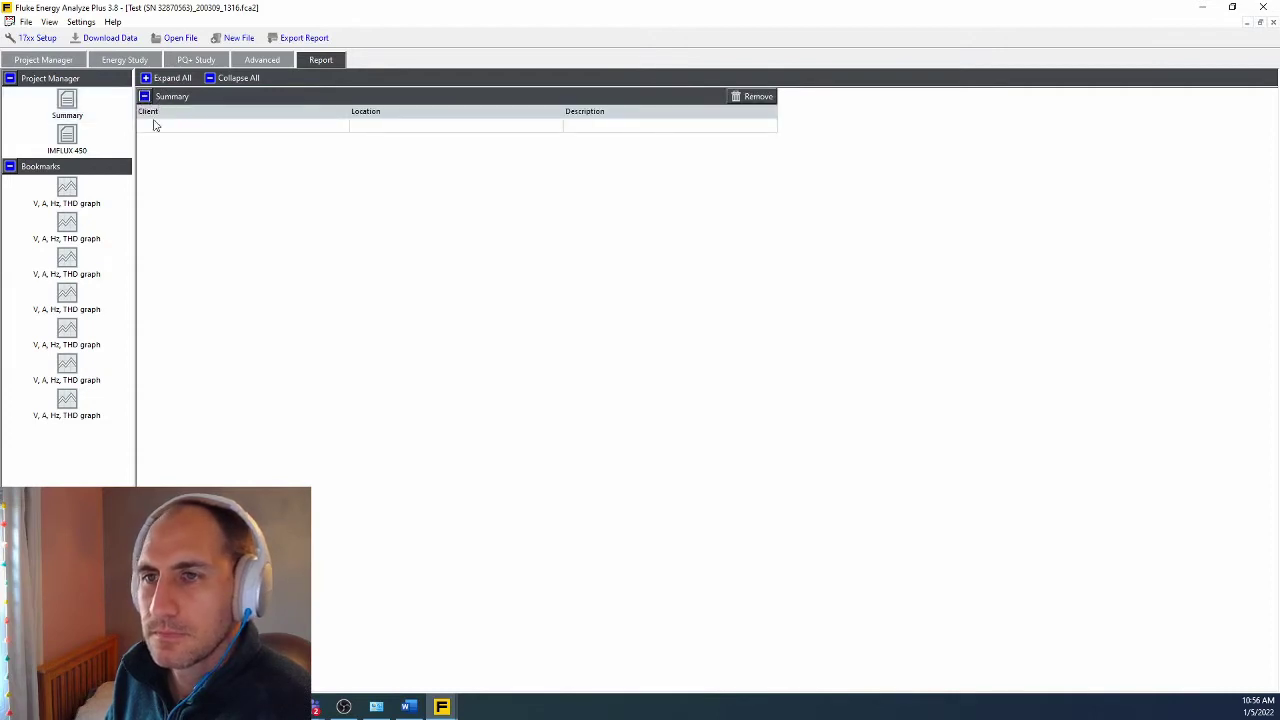
{"action": "left_click", "coordinate": [757, 97]}
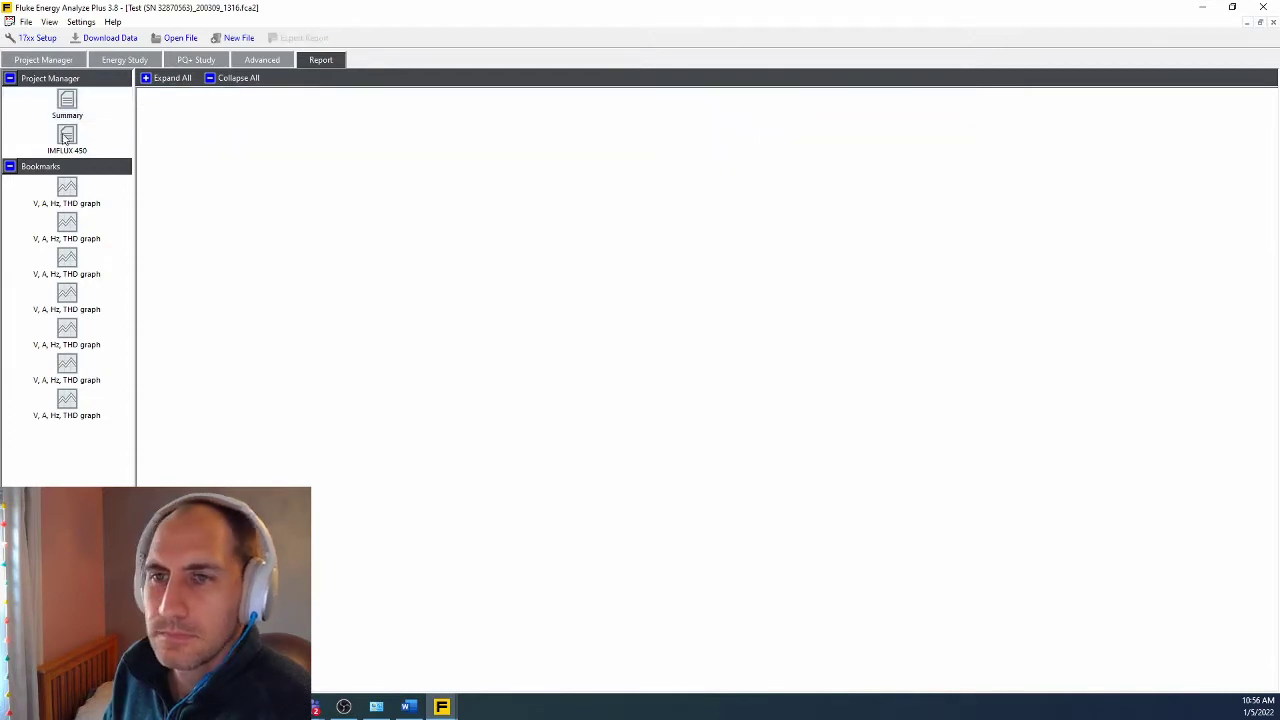
Step: Add and expand the IMFLUX 450 section, then add and expand Summary below it
{"action": "right_click", "coordinate": [66, 139]}
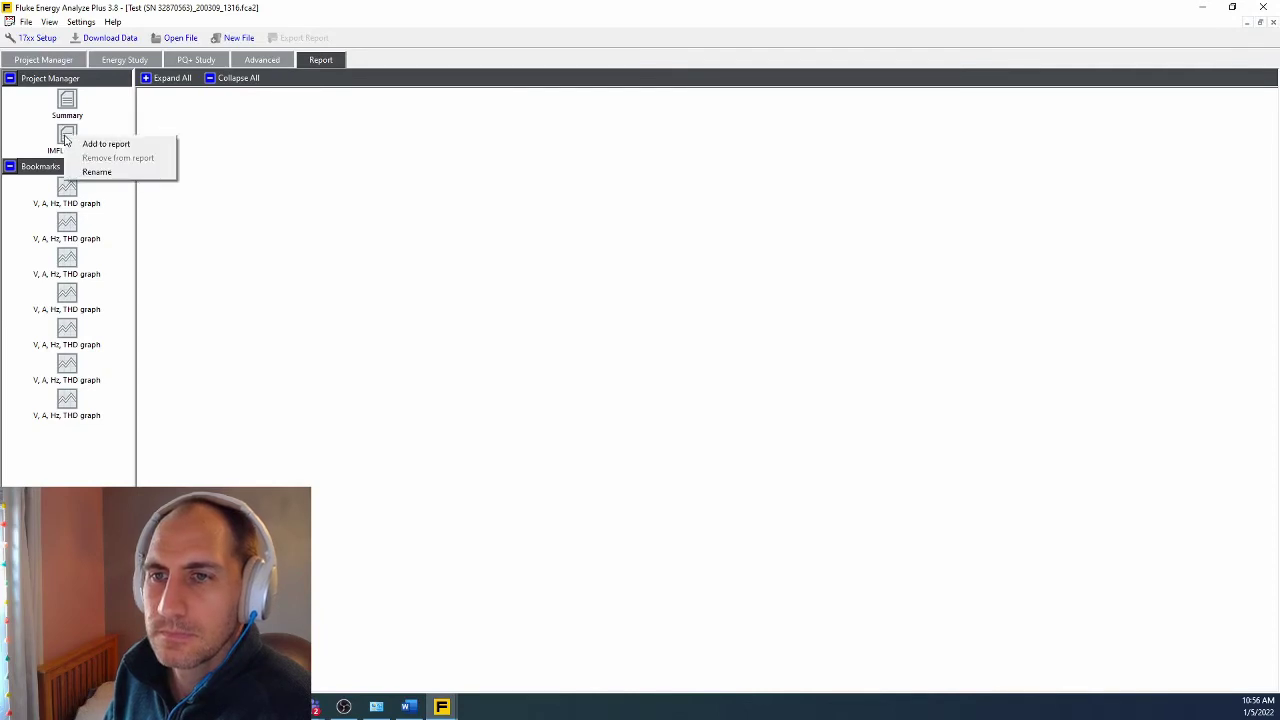
{"action": "left_click", "coordinate": [66, 139]}
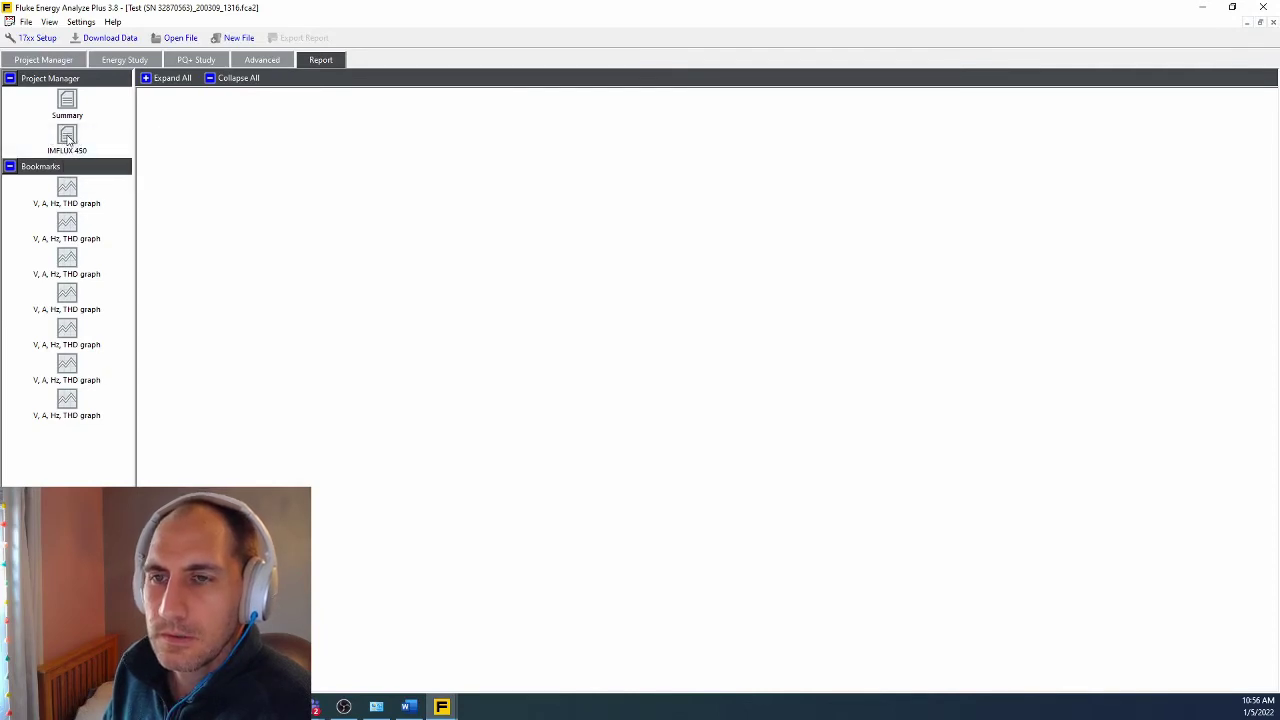
{"action": "right_click", "coordinate": [67, 140]}
{"action": "left_click", "coordinate": [105, 143]}
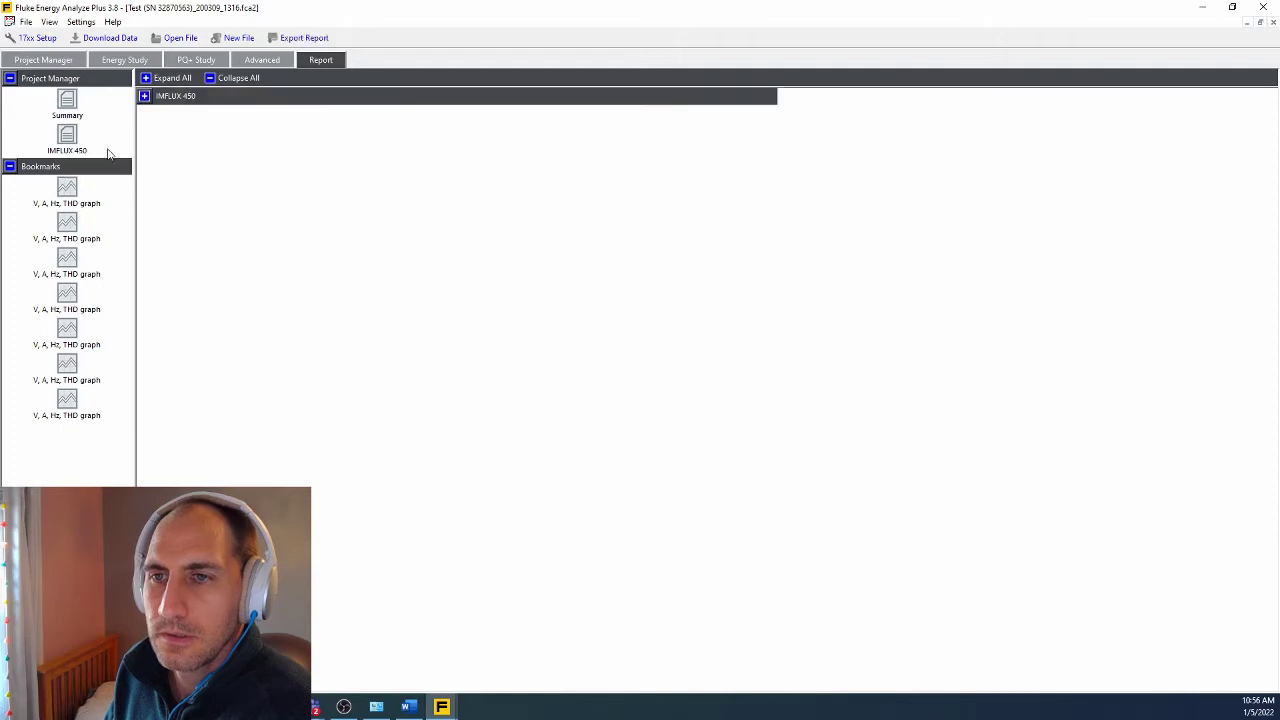
{"action": "left_click", "coordinate": [144, 97]}
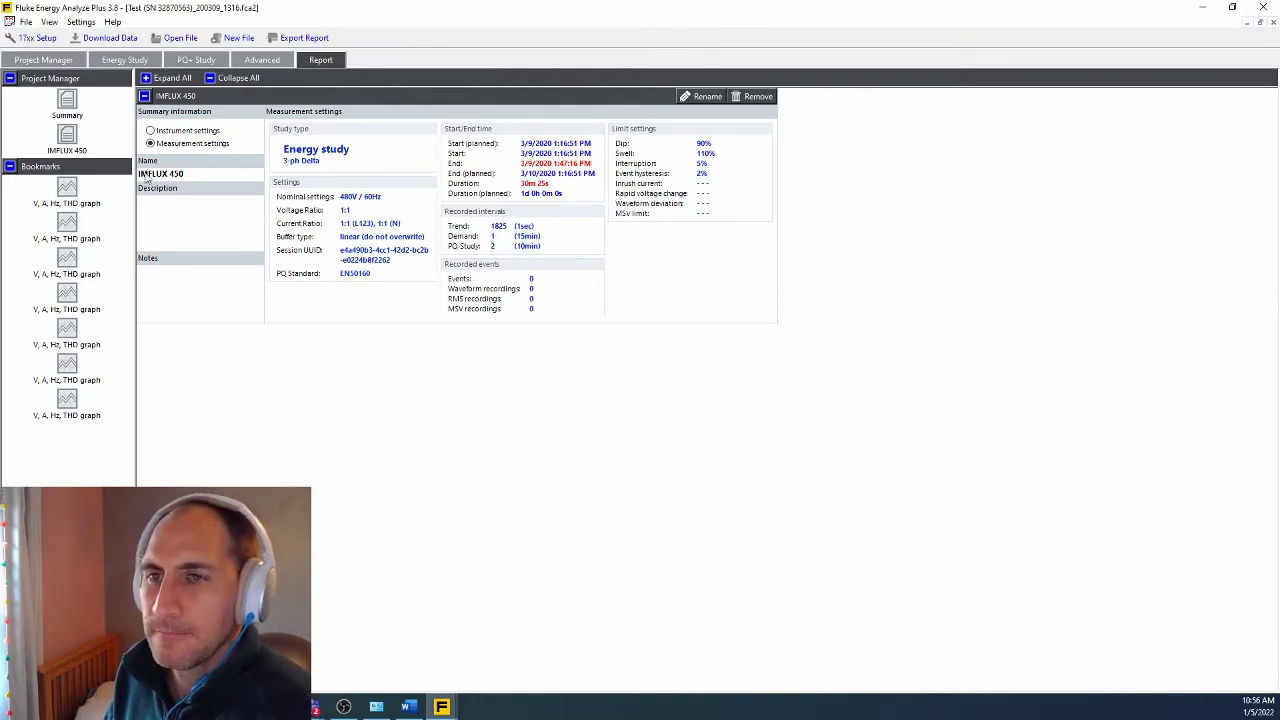
{"action": "left_click_drag", "start_coordinate": [77, 103], "coordinate": [389, 463]}
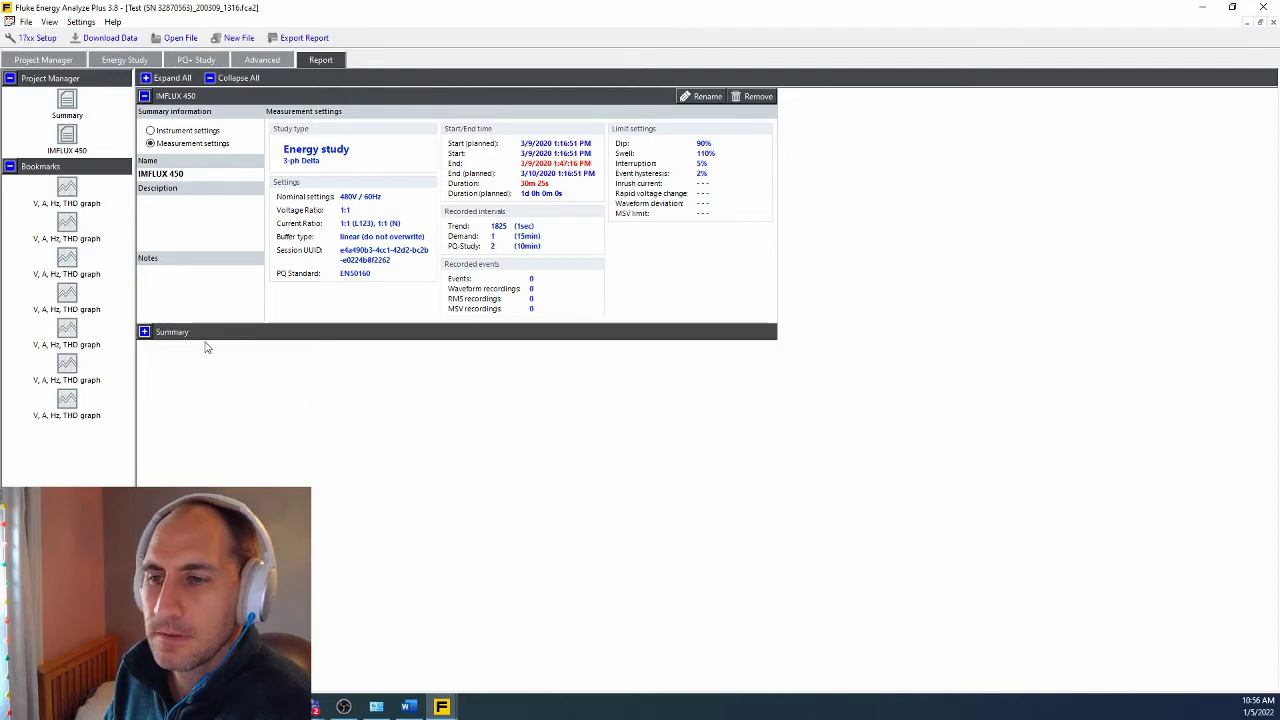
{"action": "left_click", "coordinate": [145, 332]}
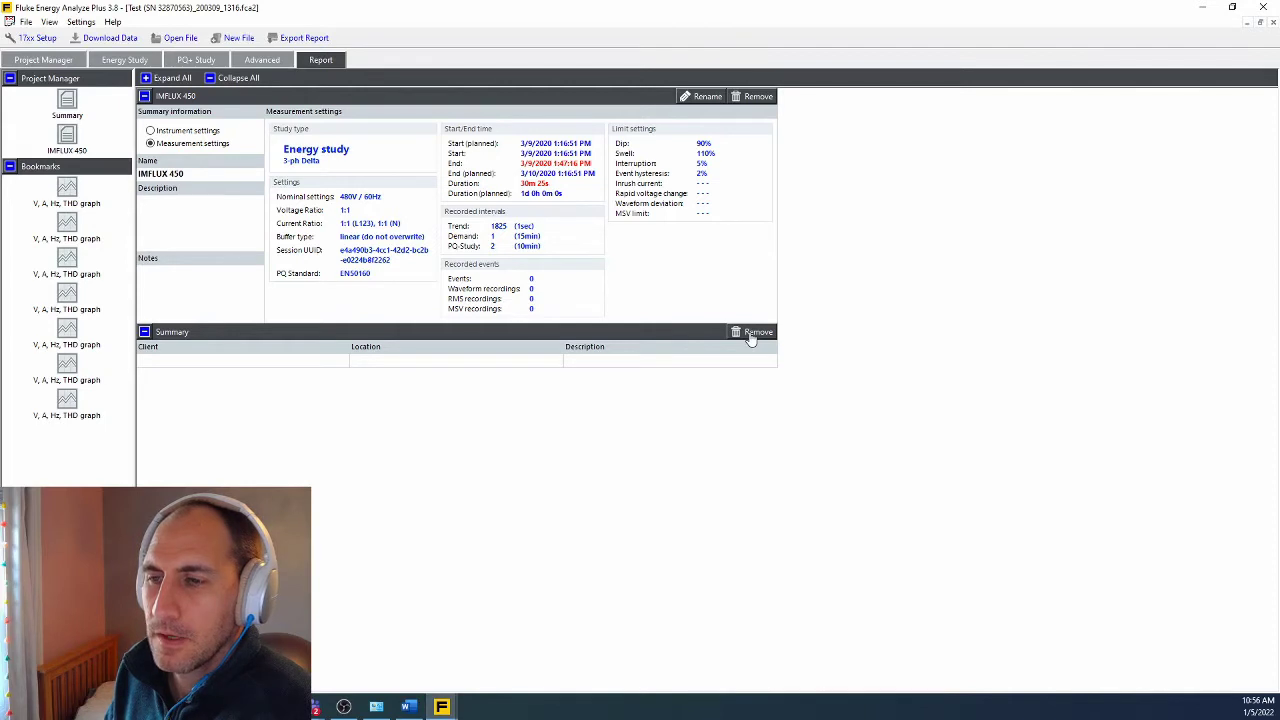
Step: Enter the client name, location Cincinnati and description 'So Fun' in the project summary
{"action": "left_click", "coordinate": [49, 60]}
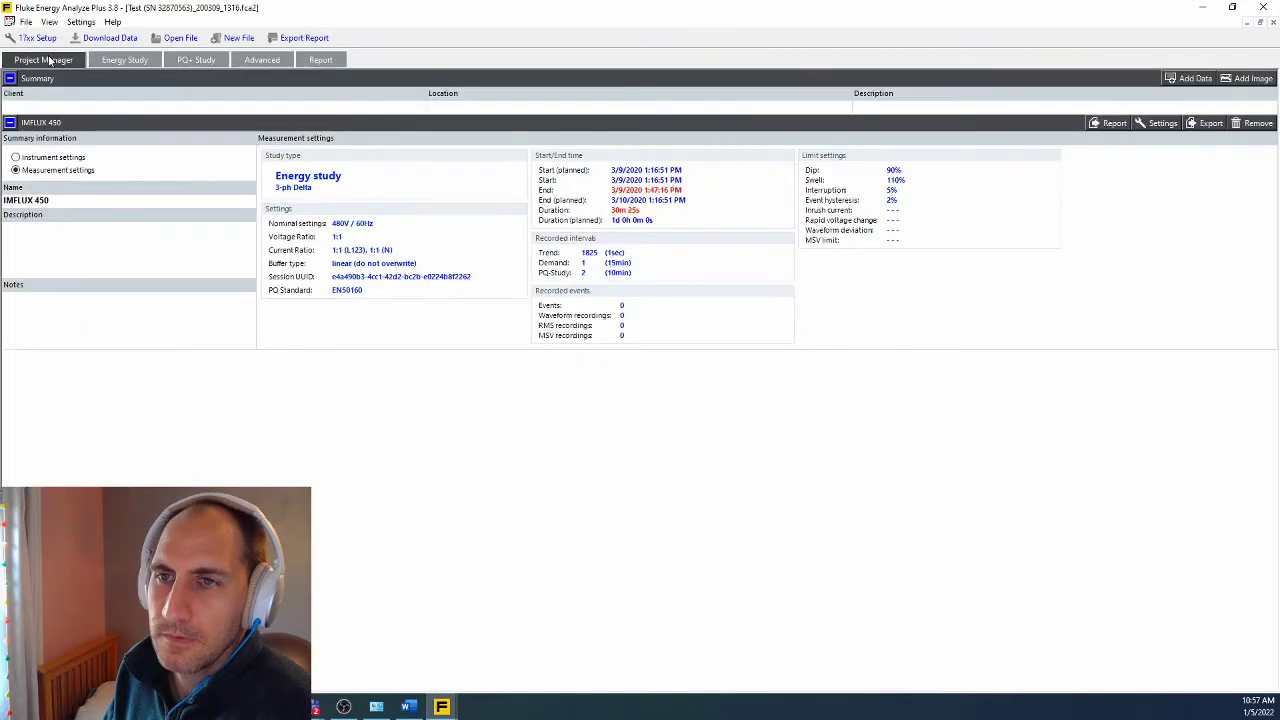
{"action": "left_click", "coordinate": [184, 108]}
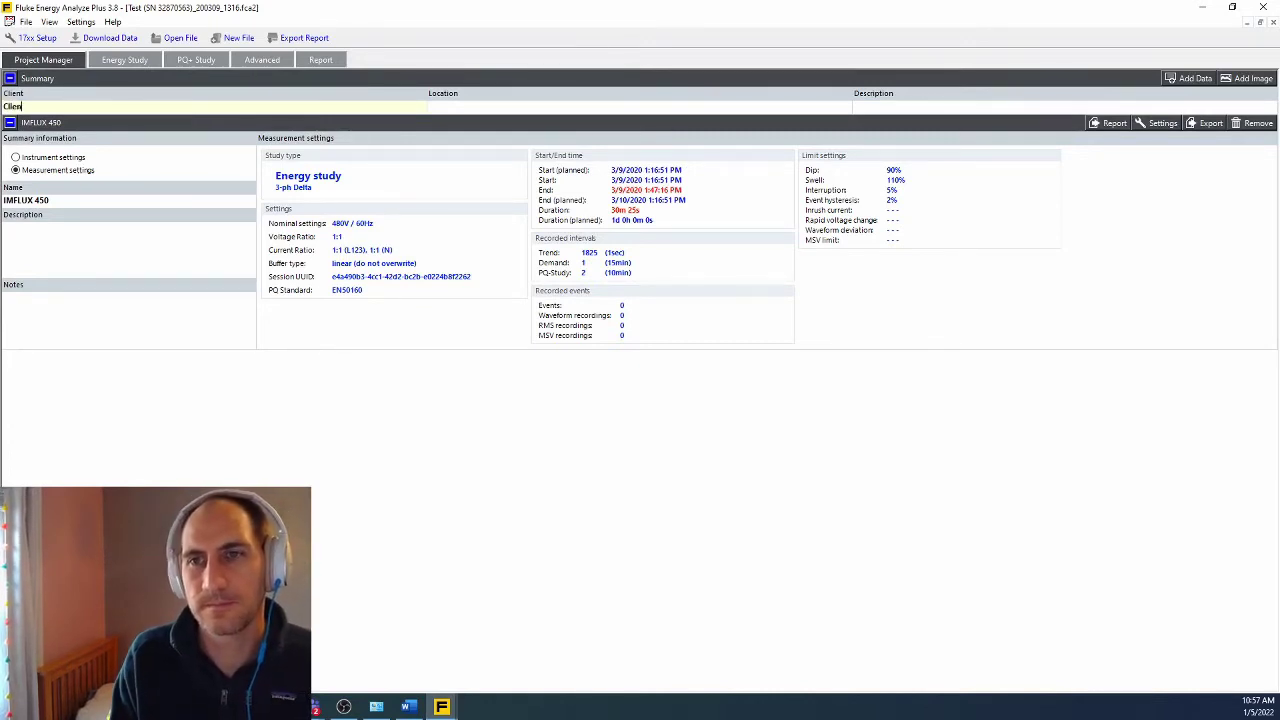
{"action": "left_click", "coordinate": [498, 106]}
{"action": "type", "text": "Cincinnati"}
{"action": "left_click", "coordinate": [919, 107]}
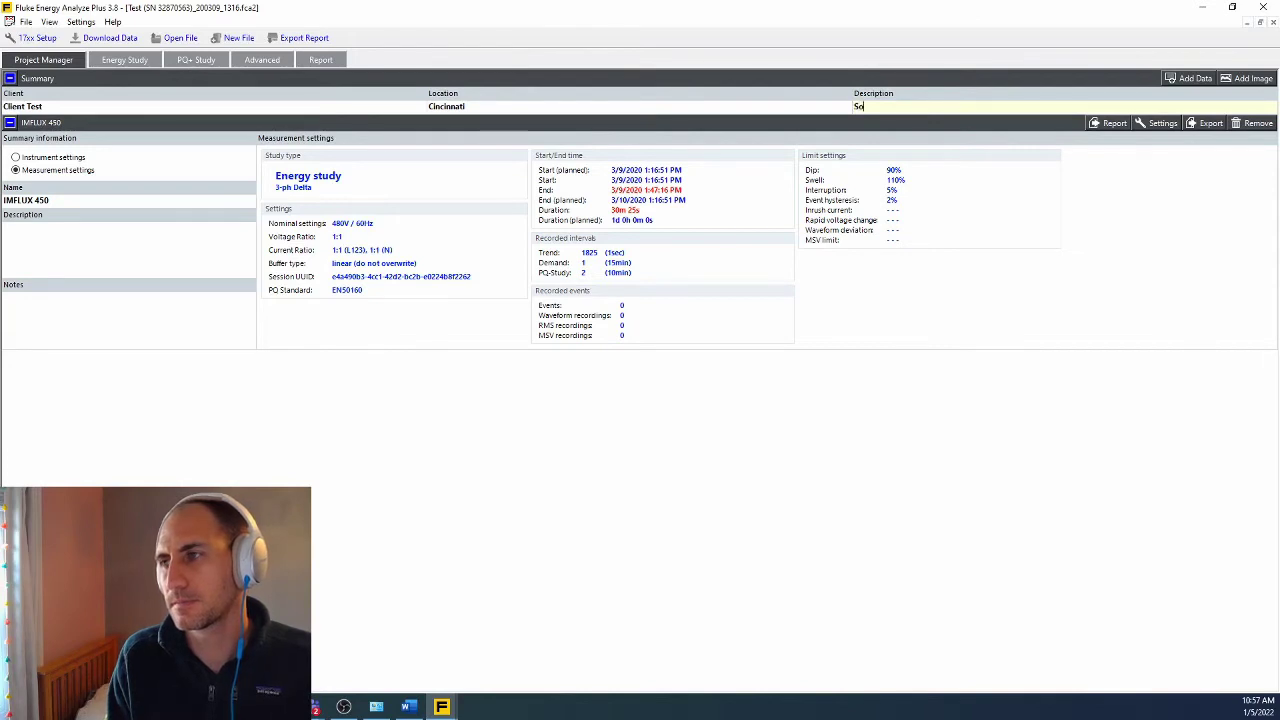
{"action": "type", "text": "So Fun"}
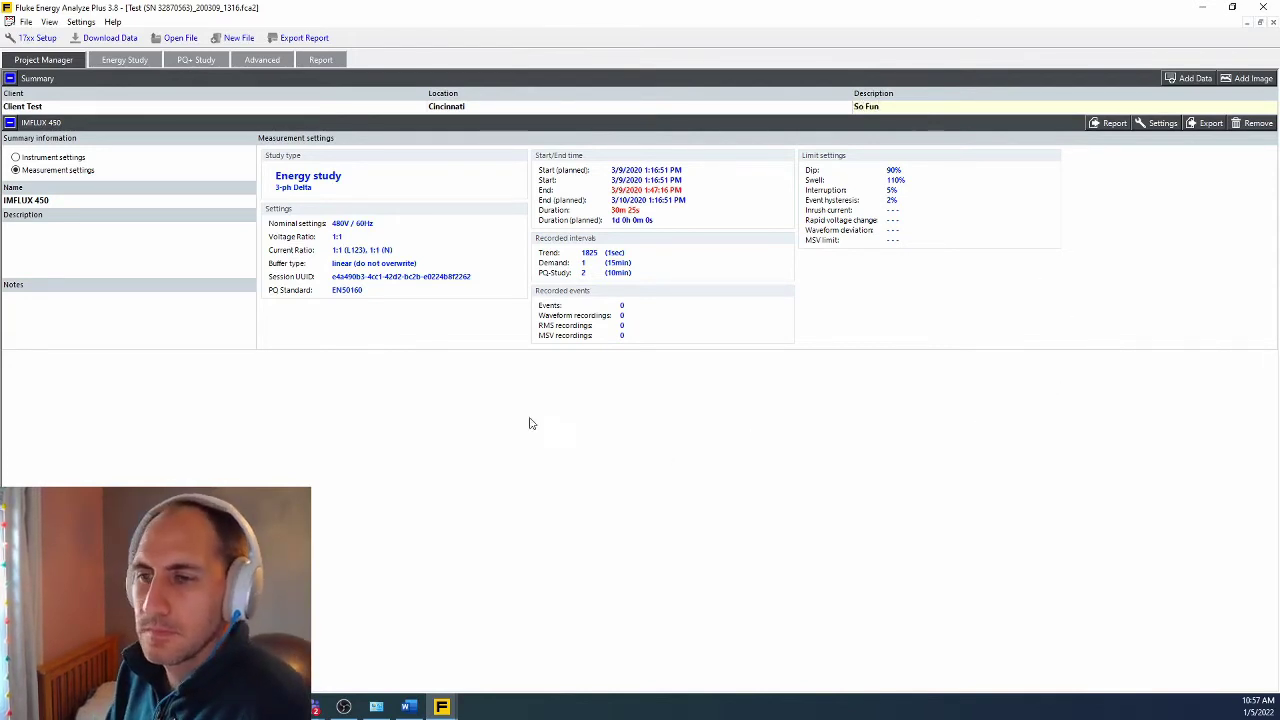
{"action": "left_click", "coordinate": [57, 306]}
{"action": "left_click", "coordinate": [51, 244]}
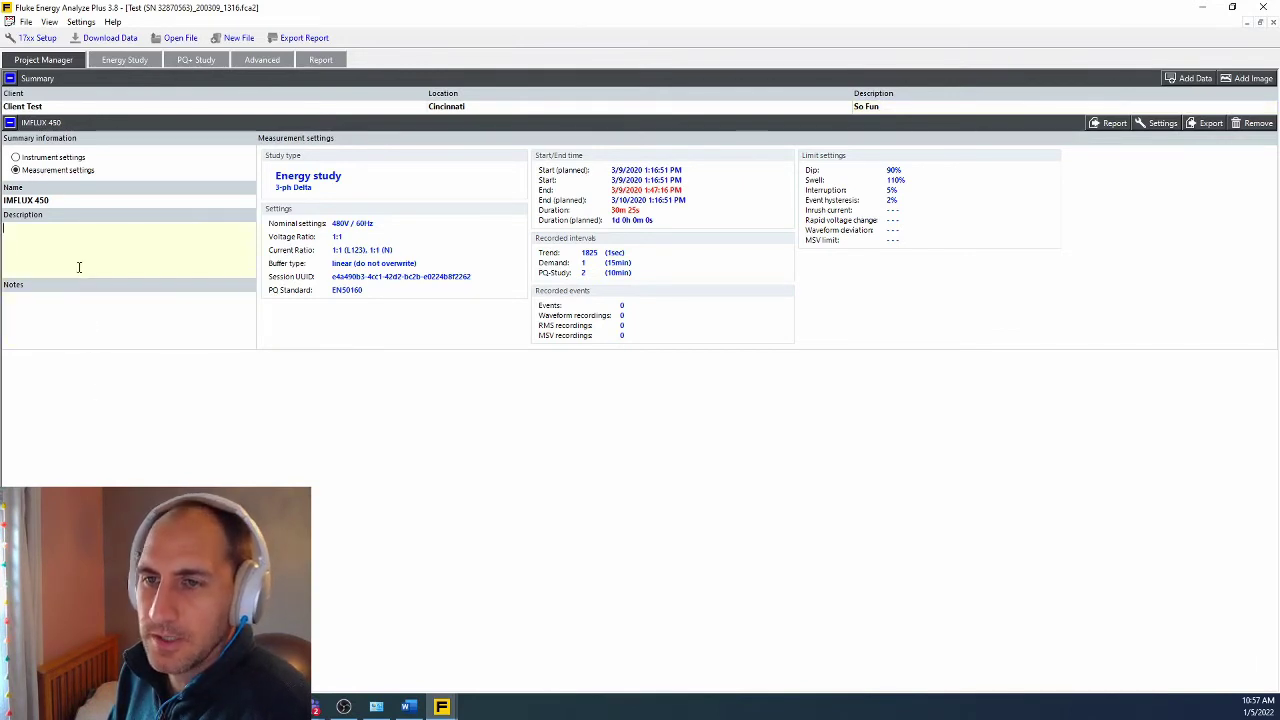
{"action": "key", "text": "Escape"}
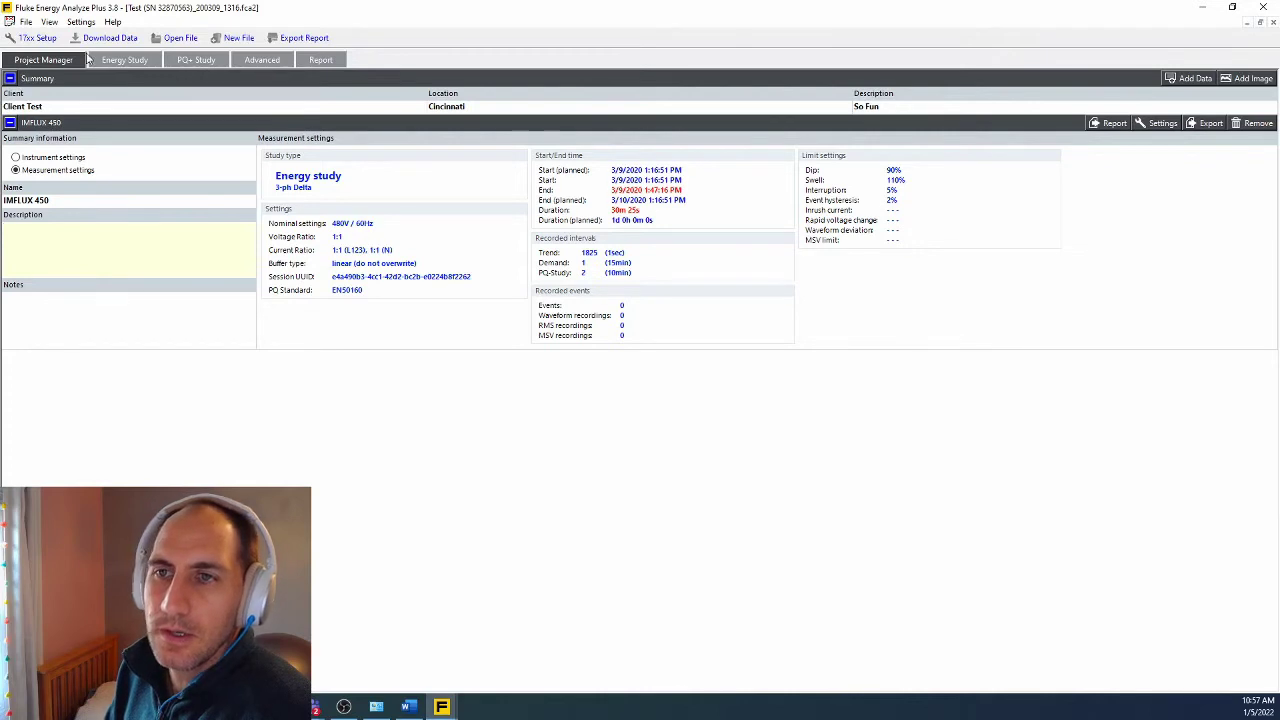
Step: Drag the seven V, A, Hz, THD graph bookmarks below Summary and expand the first chart
{"action": "left_click", "coordinate": [321, 61]}
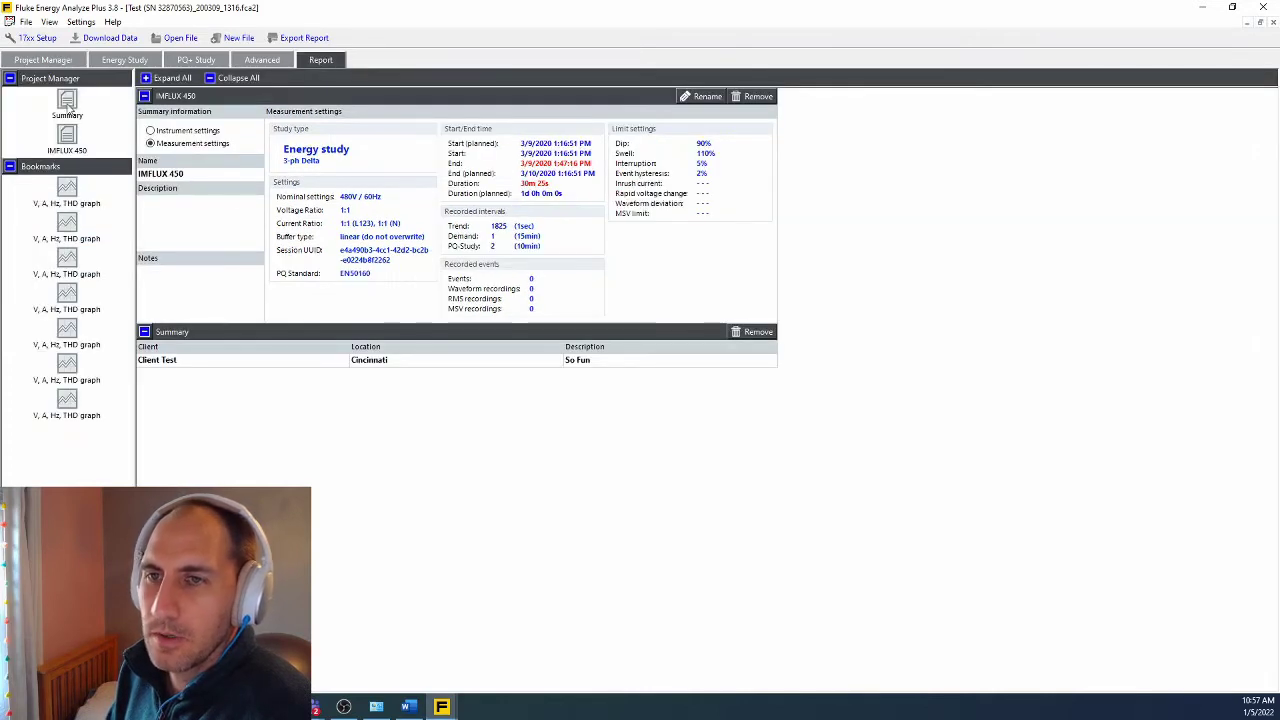
{"action": "mouse_move", "coordinate": [67, 108]}
{"action": "left_mouse_down"}
{"action": "mouse_move", "coordinate": [251, 406]}
{"action": "mouse_move", "coordinate": [70, 105]}
{"action": "left_mouse_up"}
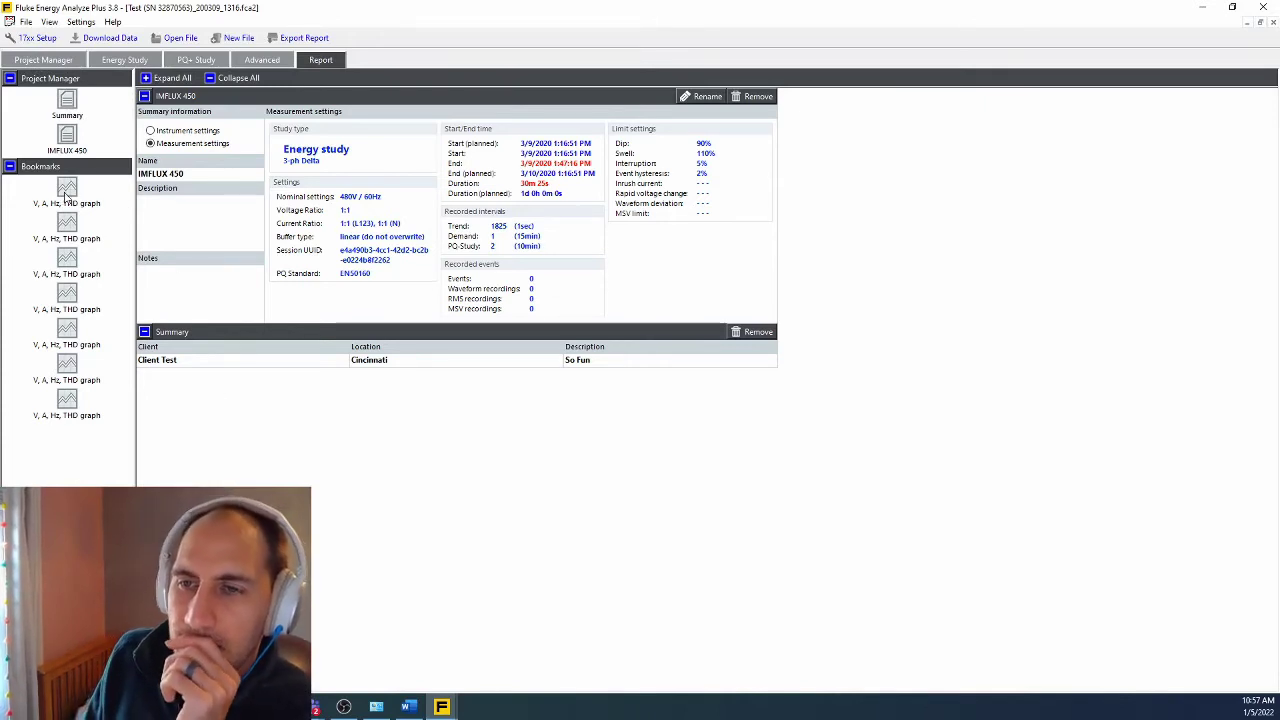
{"action": "left_click_drag", "start_coordinate": [67, 222], "coordinate": [346, 486]}
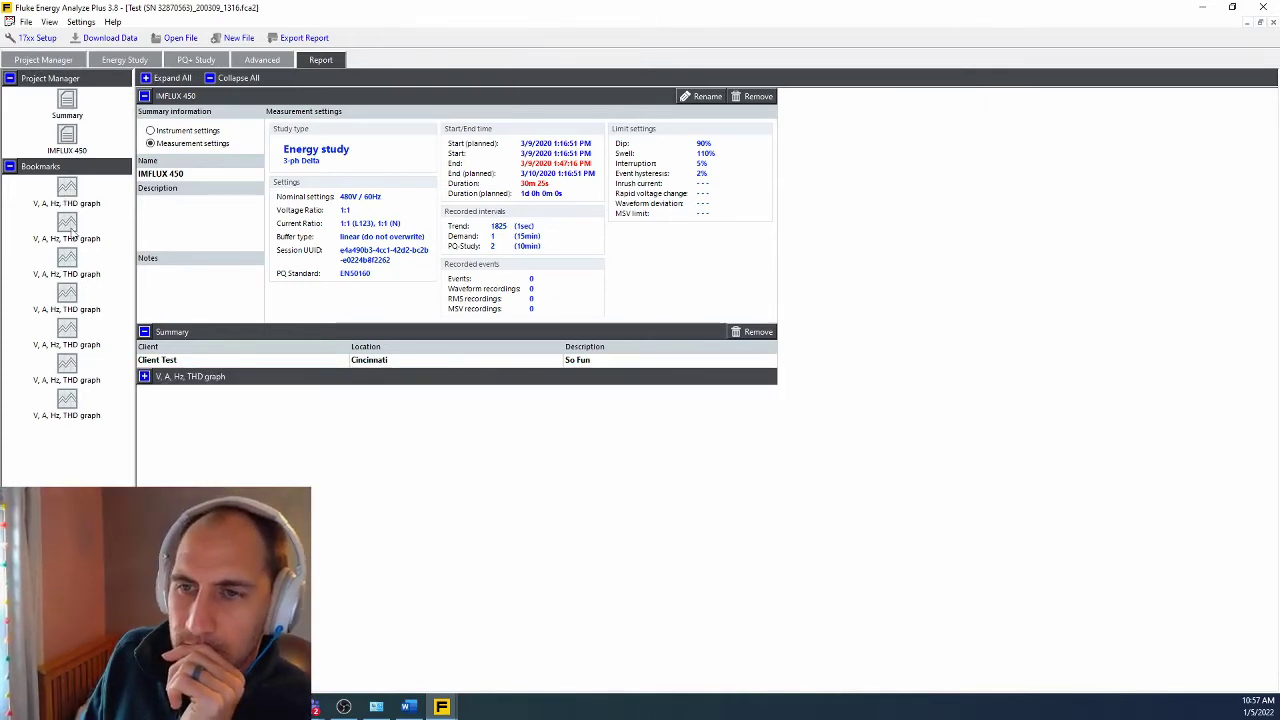
{"action": "left_click_drag", "start_coordinate": [67, 225], "coordinate": [241, 444]}
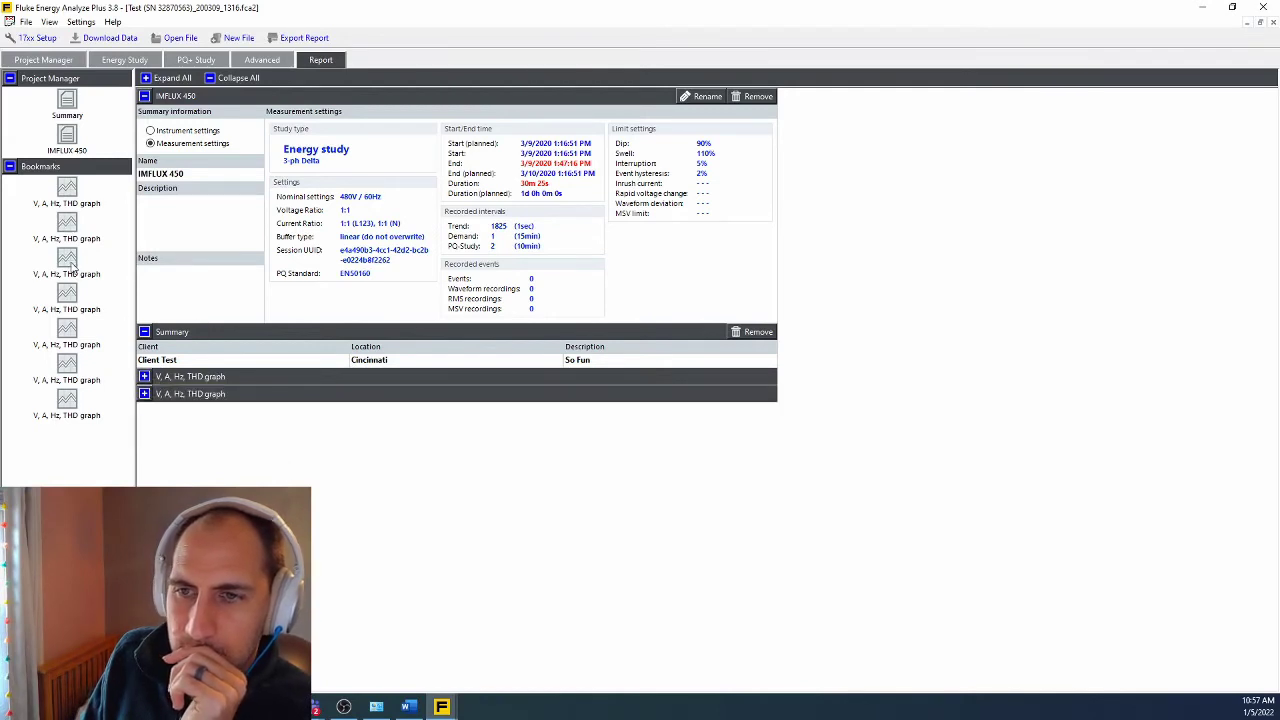
{"action": "left_click_drag", "start_coordinate": [72, 266], "coordinate": [329, 523]}
{"action": "left_click_drag", "start_coordinate": [68, 298], "coordinate": [260, 440]}
{"action": "left_click_drag", "start_coordinate": [117, 417], "coordinate": [150, 436]}
{"action": "left_click", "coordinate": [144, 377]}
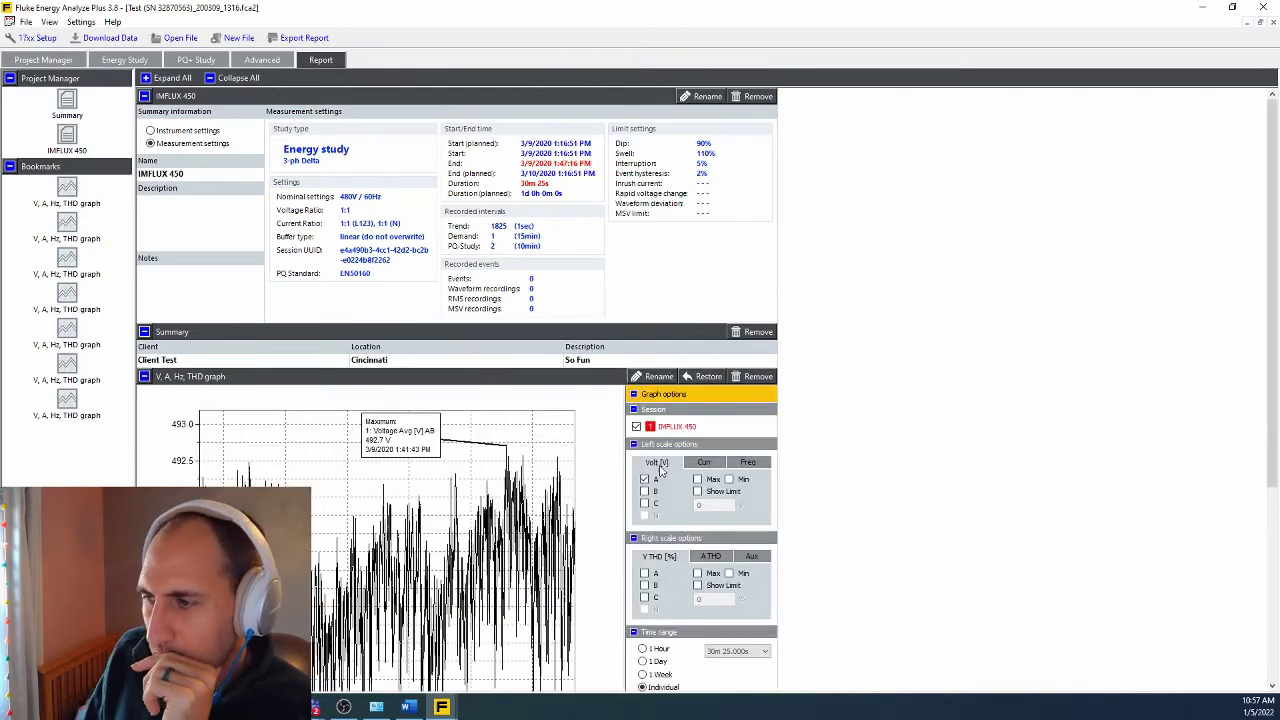
{"action": "scroll", "coordinate": [665, 478], "scroll_direction": "down", "scroll_amount": 2}
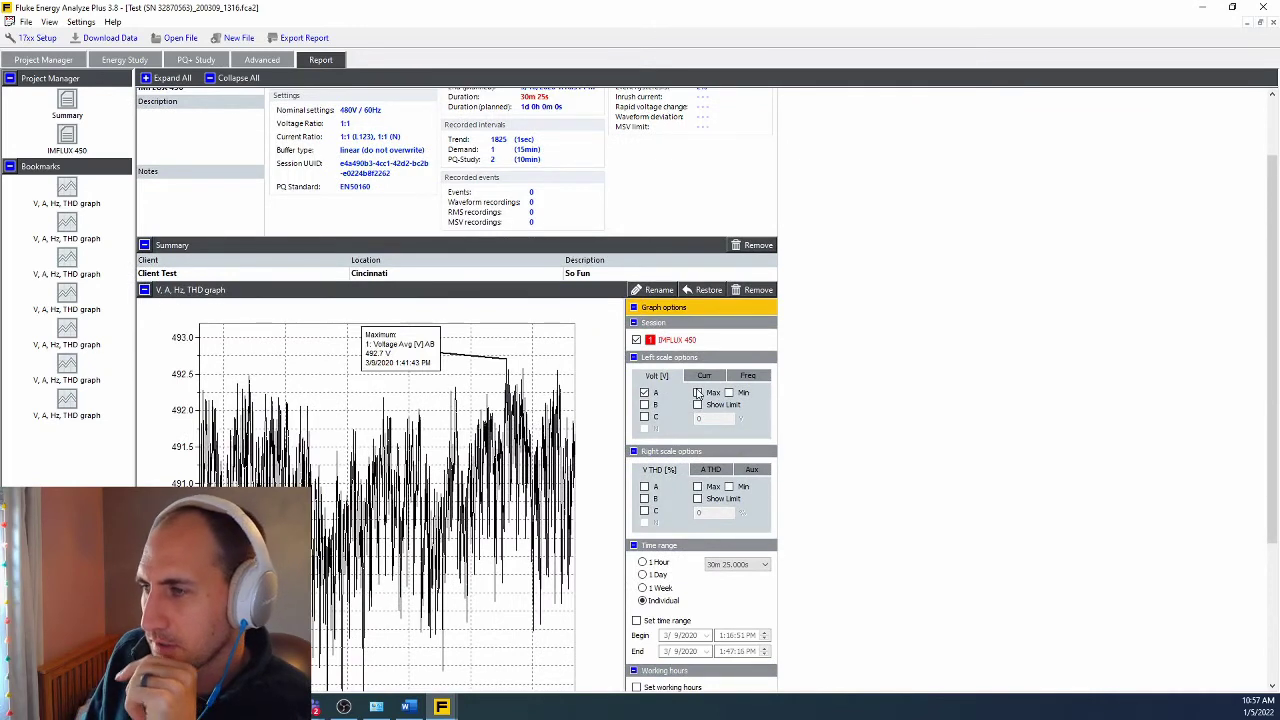
Step: Retitle the first report graph 'Volts Phase A', collapsing and re-expanding the Summary section along the way
{"action": "left_click", "coordinate": [655, 290]}
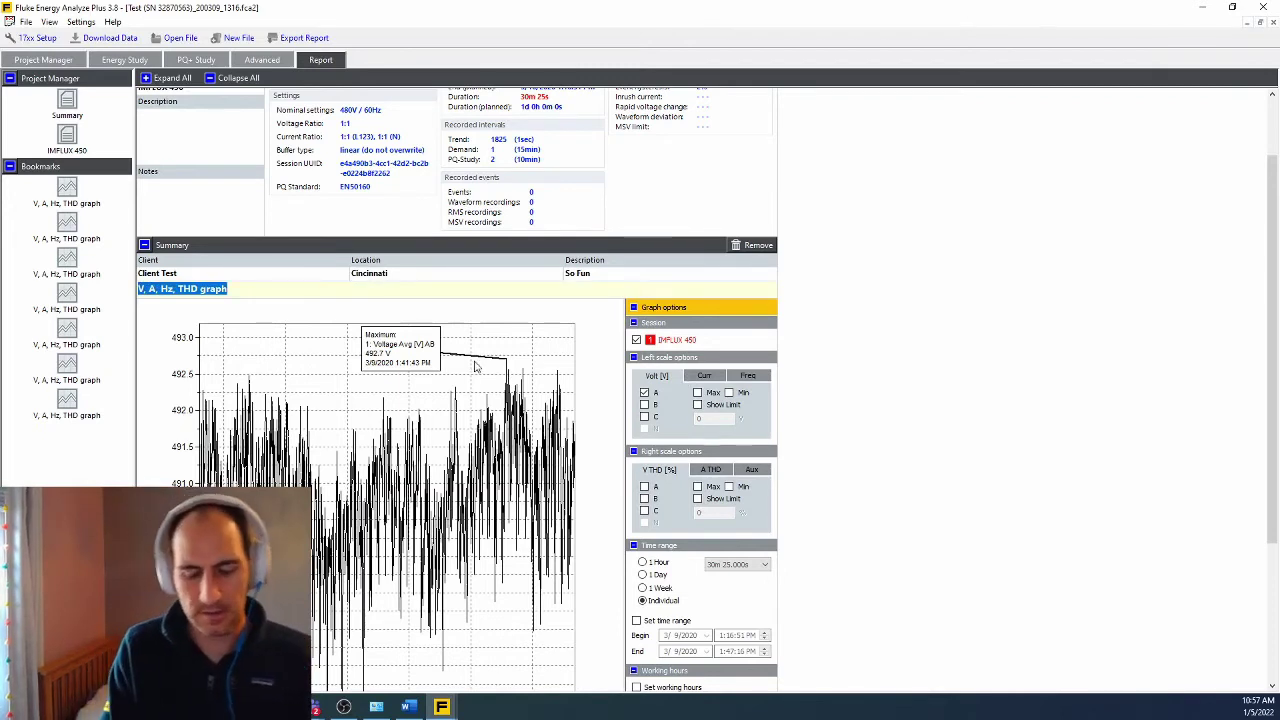
{"action": "type", "text": "Volts"}
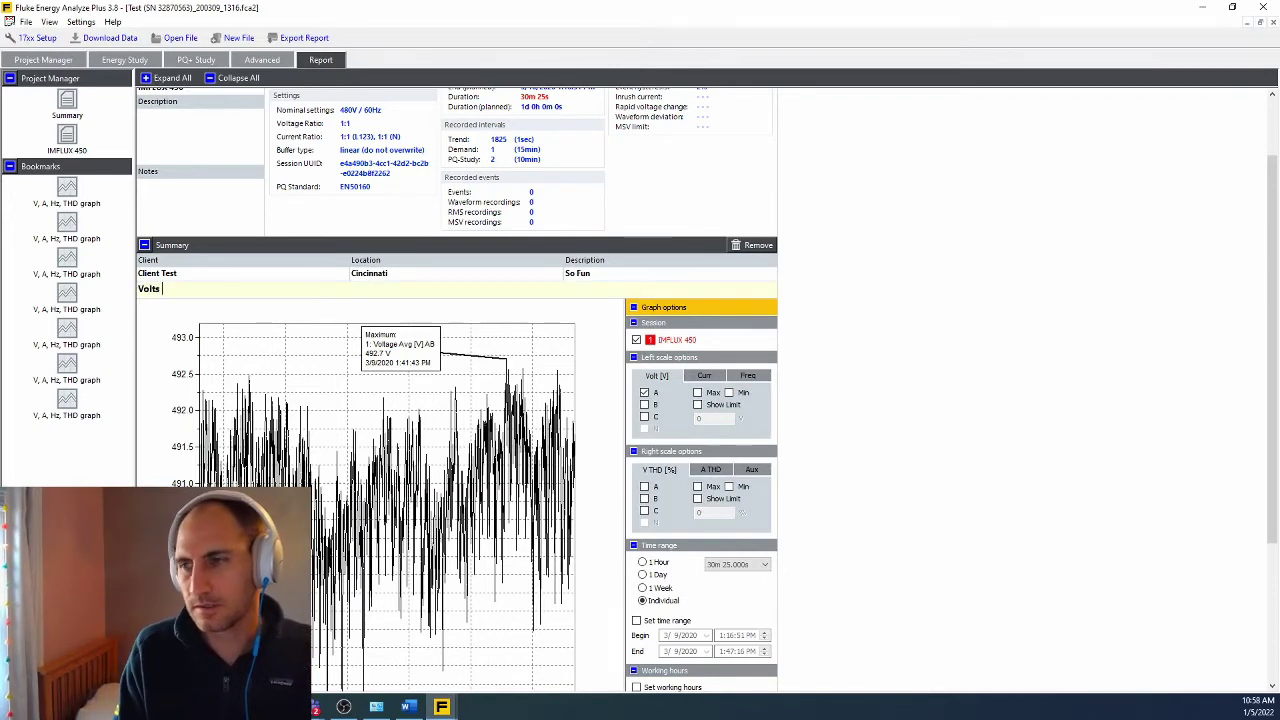
{"action": "type", "text": " Phase A"}
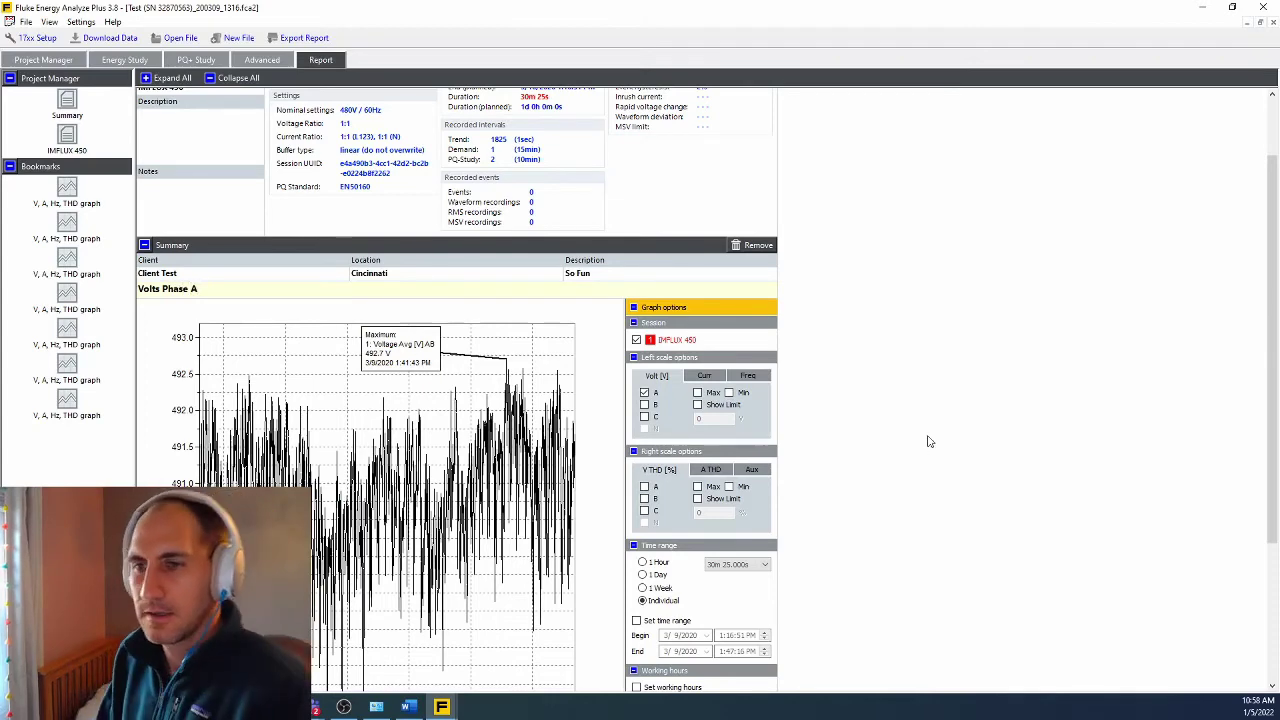
{"action": "scroll", "coordinate": [900, 493], "scroll_direction": "down", "scroll_amount": 2}
{"action": "scroll", "coordinate": [898, 493], "scroll_direction": "down", "scroll_amount": 1}
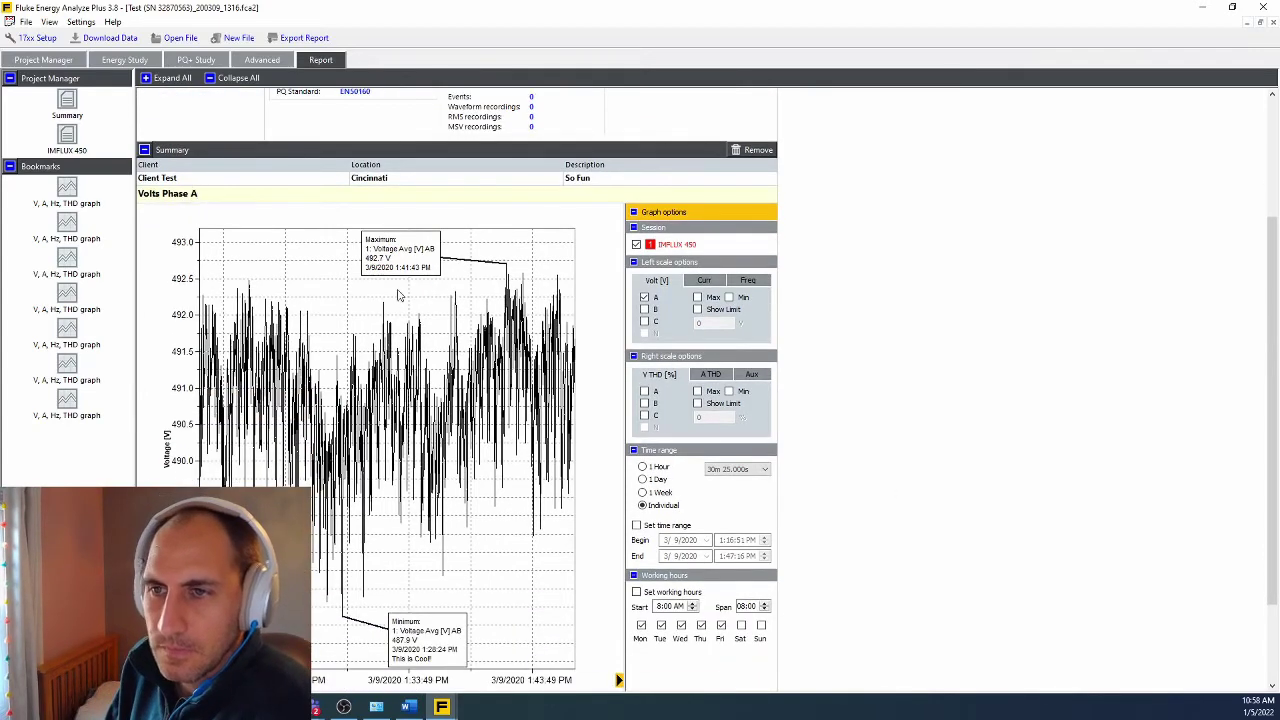
{"action": "scroll", "coordinate": [817, 312], "scroll_direction": "down", "scroll_amount": 3}
{"action": "scroll", "coordinate": [817, 312], "scroll_direction": "up", "scroll_amount": 5}
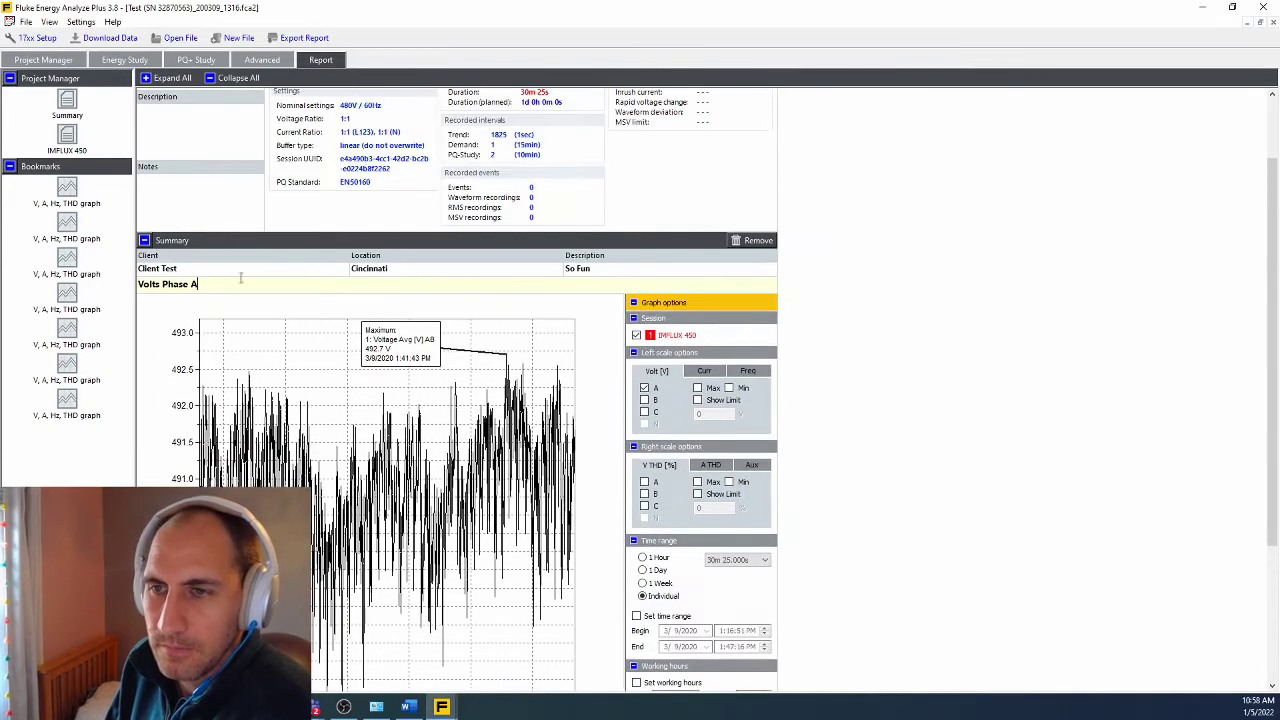
{"action": "left_click", "coordinate": [144, 241]}
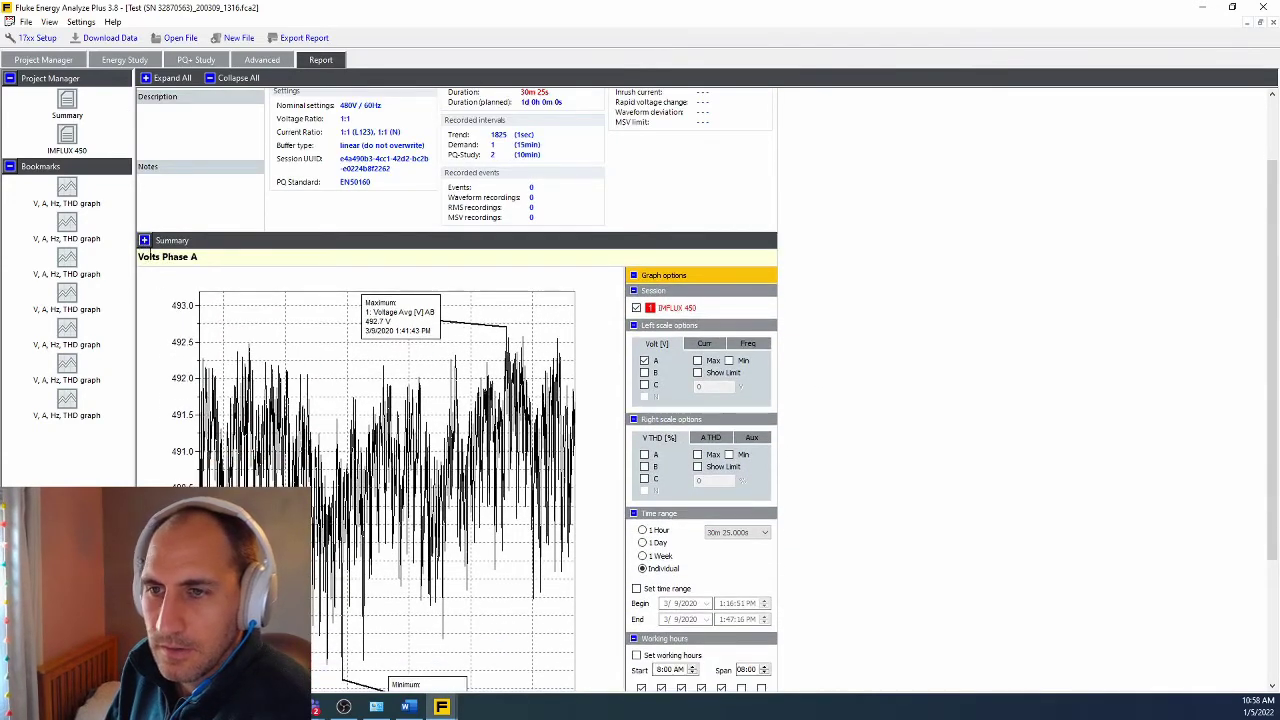
{"action": "scroll", "coordinate": [150, 260], "scroll_direction": "down", "scroll_amount": 3}
{"action": "scroll", "coordinate": [152, 290], "scroll_direction": "up", "scroll_amount": 5}
{"action": "left_click", "coordinate": [145, 300]}
{"action": "scroll", "coordinate": [188, 368], "scroll_direction": "down", "scroll_amount": 3}
{"action": "scroll", "coordinate": [188, 368], "scroll_direction": "down", "scroll_amount": 3}
{"action": "scroll", "coordinate": [322, 400], "scroll_direction": "up", "scroll_amount": 5}
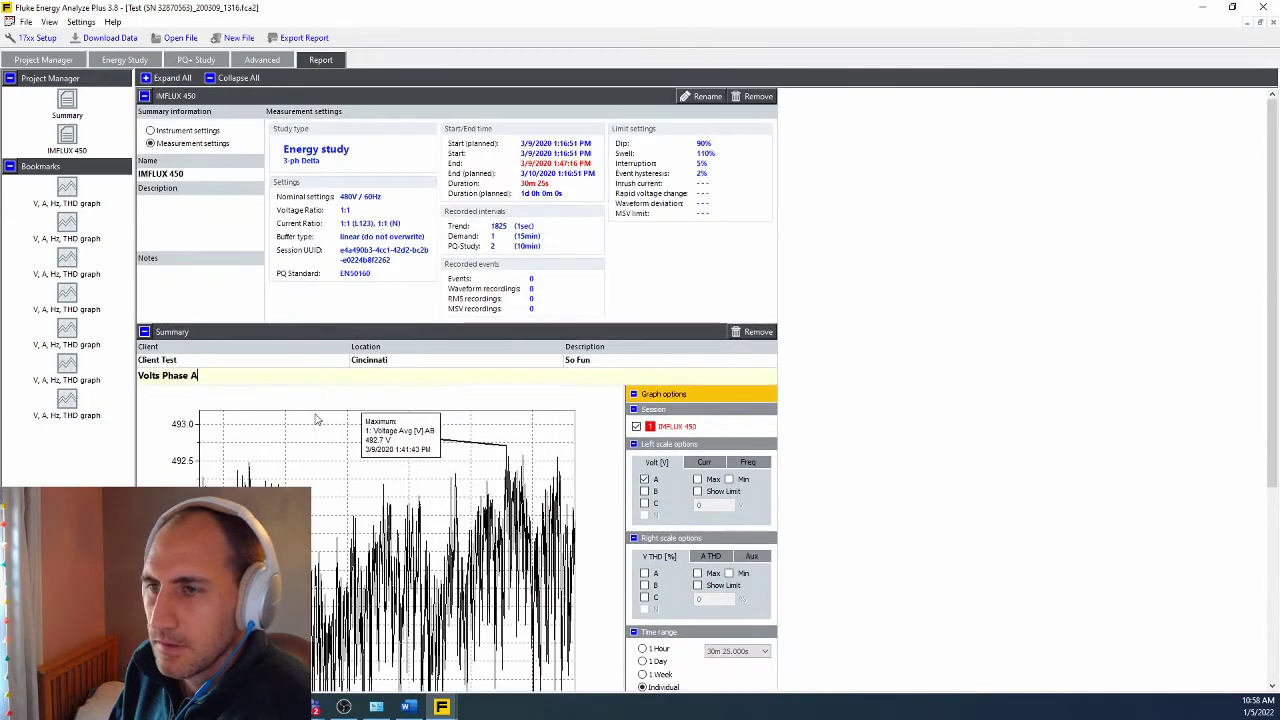
{"action": "key", "text": "Return"}
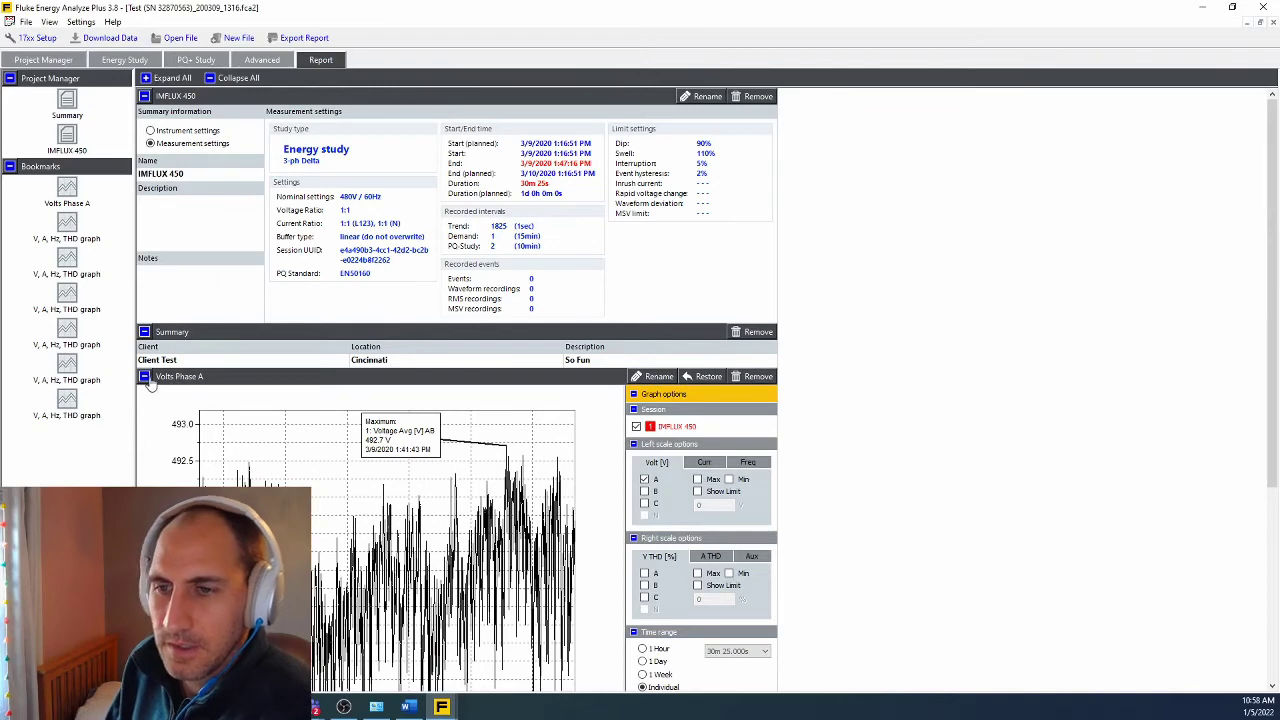
Step: Collapse the Volts Phase A and V, A, Hz, THD graph sections, then the IMFLUX 450 session details
{"action": "left_click", "coordinate": [144, 376]}
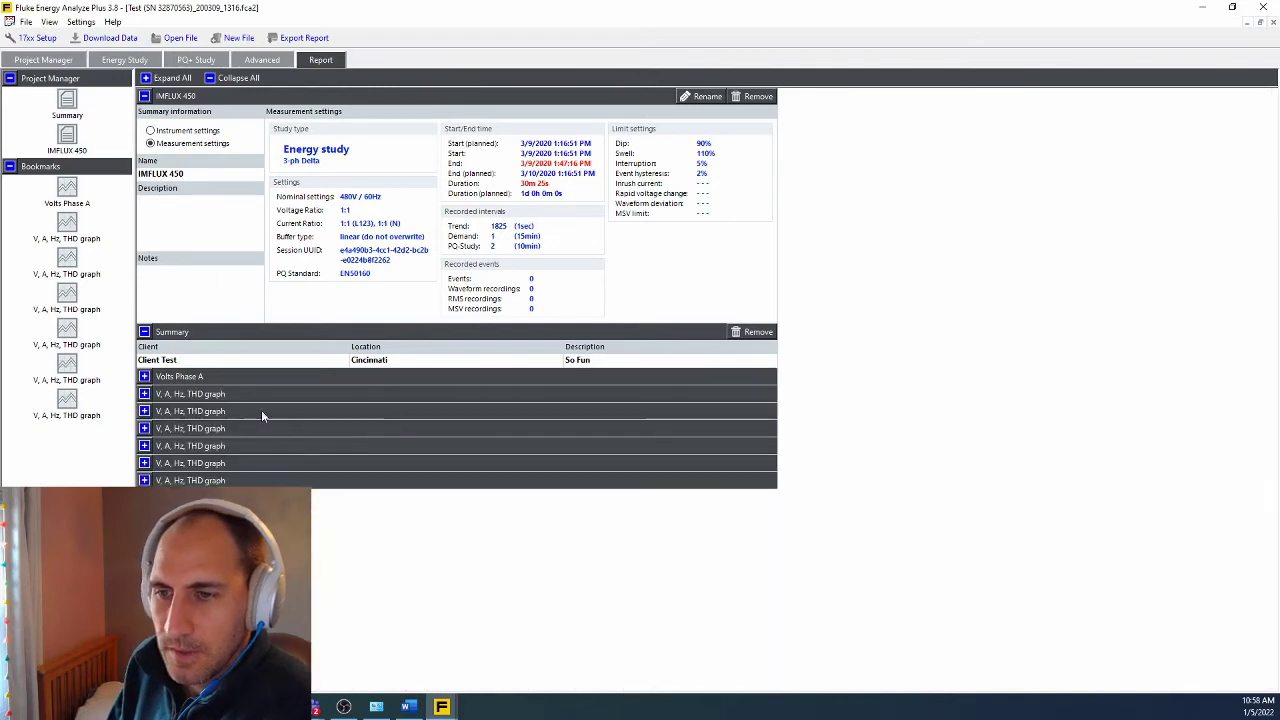
{"action": "left_click", "coordinate": [144, 394]}
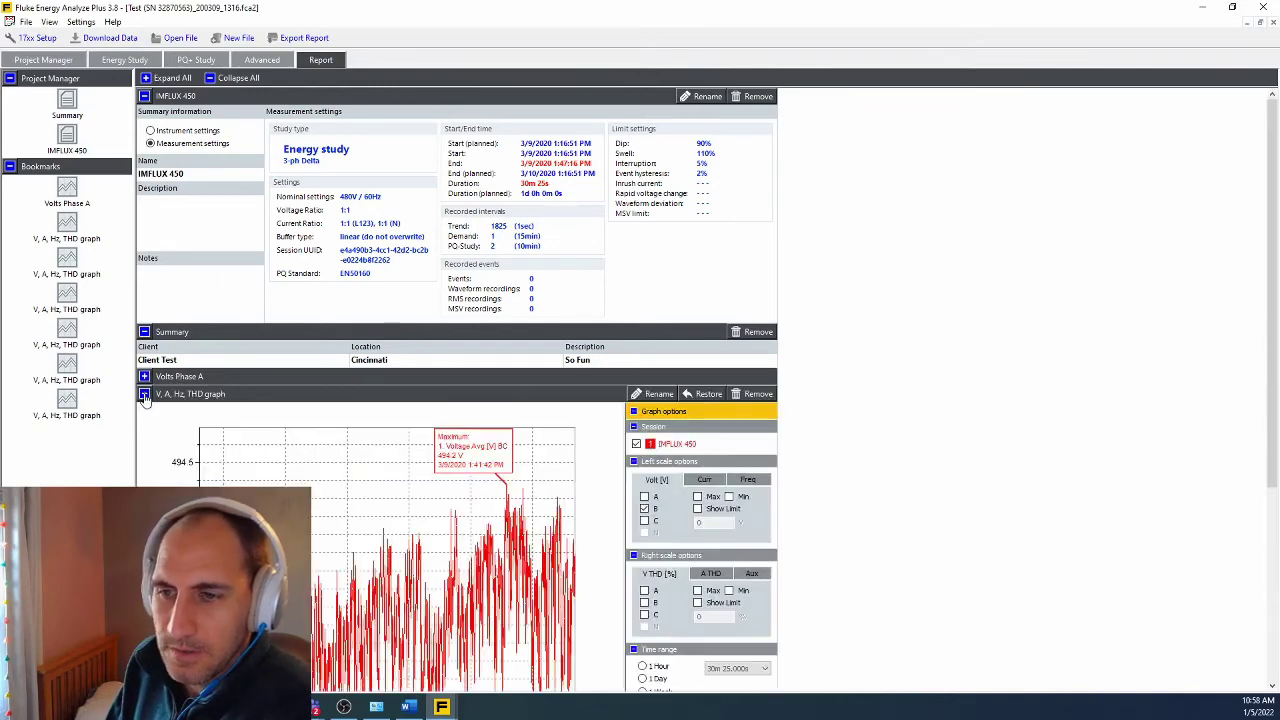
{"action": "left_click", "coordinate": [144, 376]}
{"action": "scroll", "coordinate": [196, 440], "scroll_direction": "down", "scroll_amount": 5}
{"action": "scroll", "coordinate": [196, 440], "scroll_direction": "up", "scroll_amount": 5}
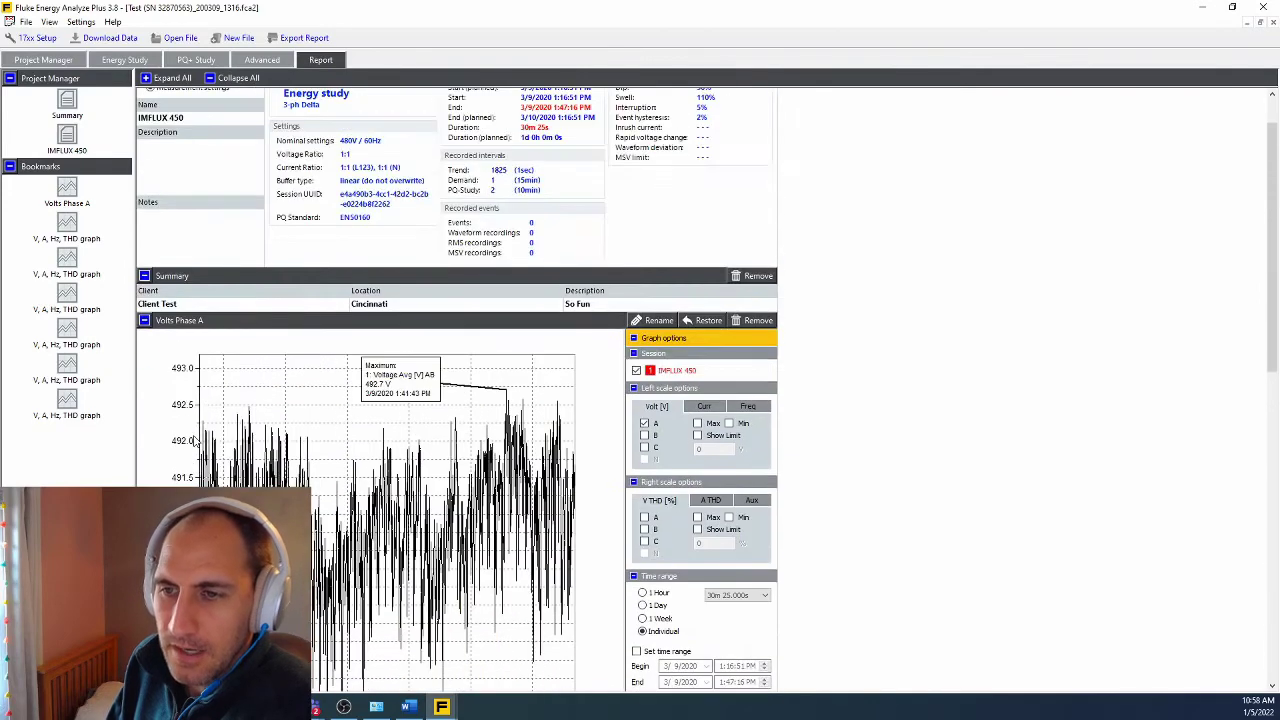
{"action": "left_click", "coordinate": [144, 320]}
{"action": "left_click", "coordinate": [144, 338]}
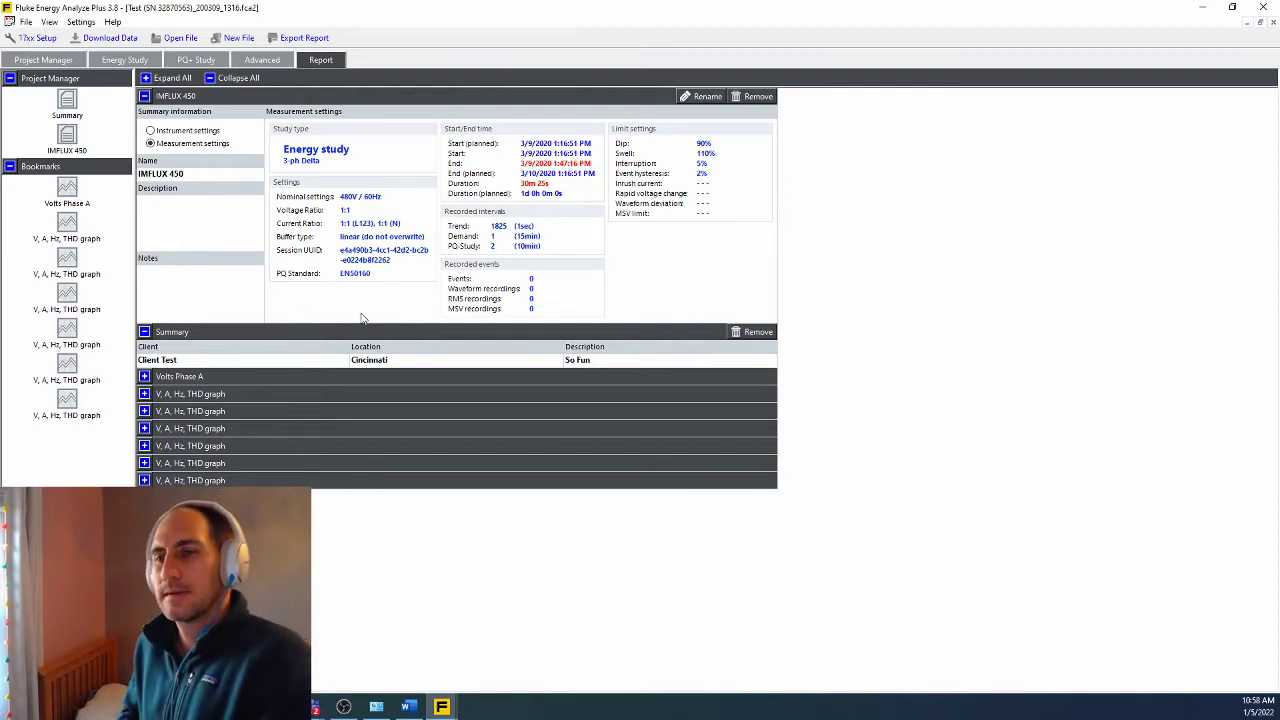
{"action": "left_click", "coordinate": [144, 96]}
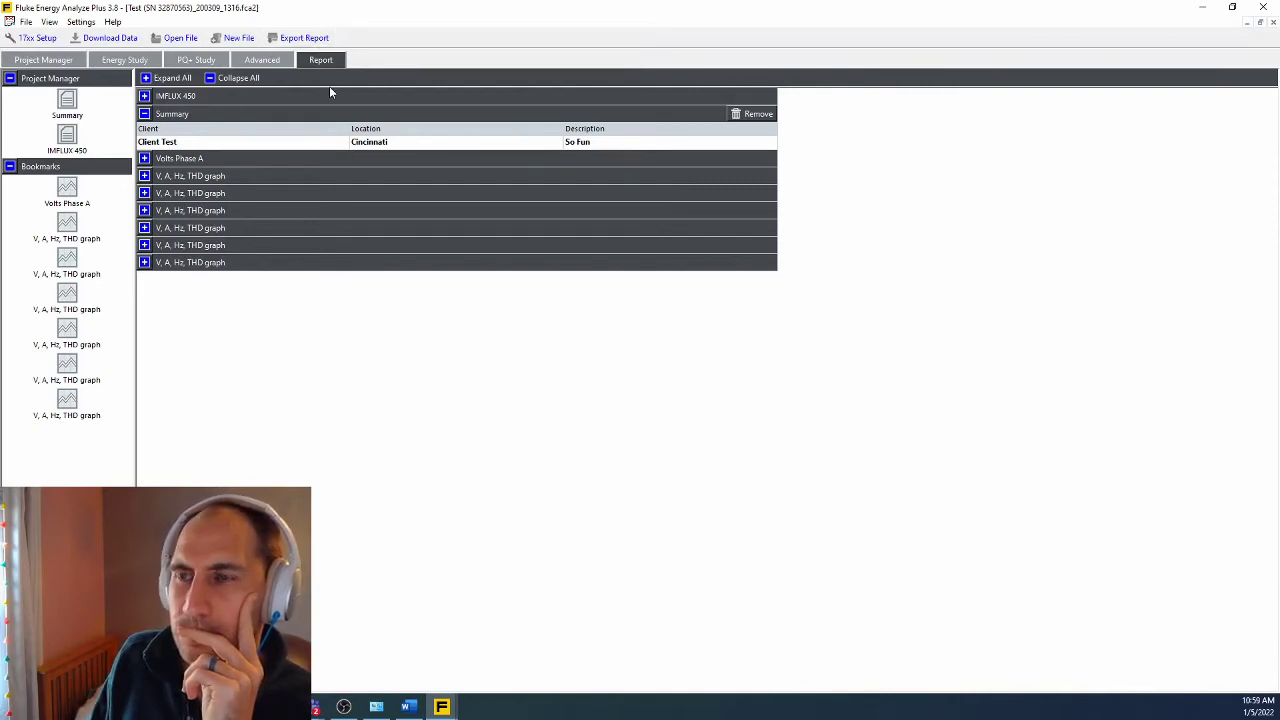
{"action": "left_click", "coordinate": [290, 38]}
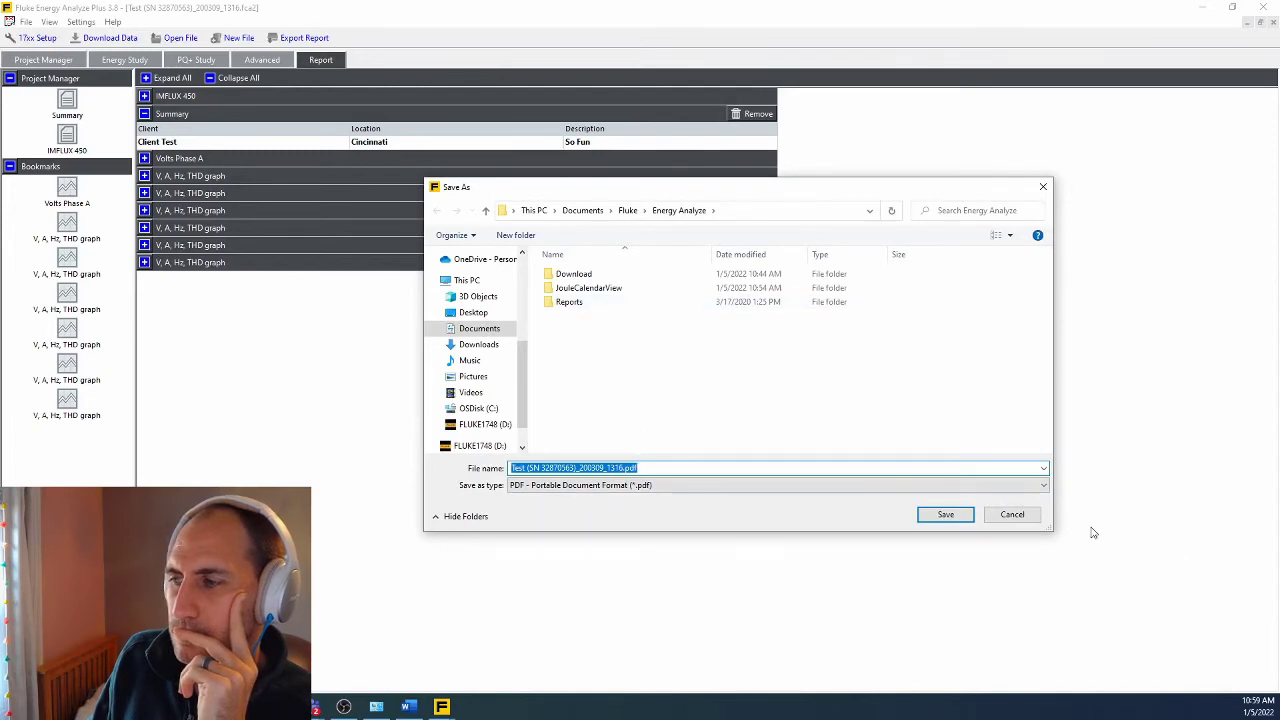
{"action": "left_click", "coordinate": [1034, 517]}
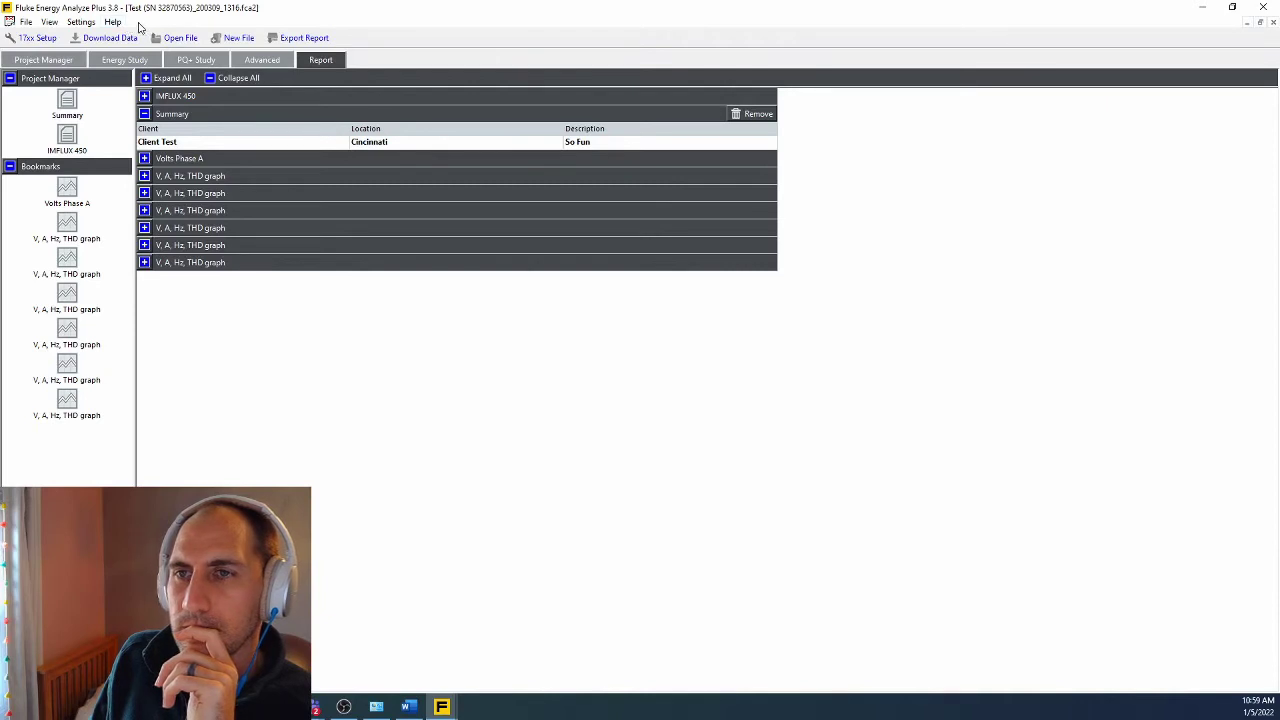
Step: Set Settings > Report Output Format to Open Preview and confirm it stays selected
{"action": "left_click", "coordinate": [82, 22]}
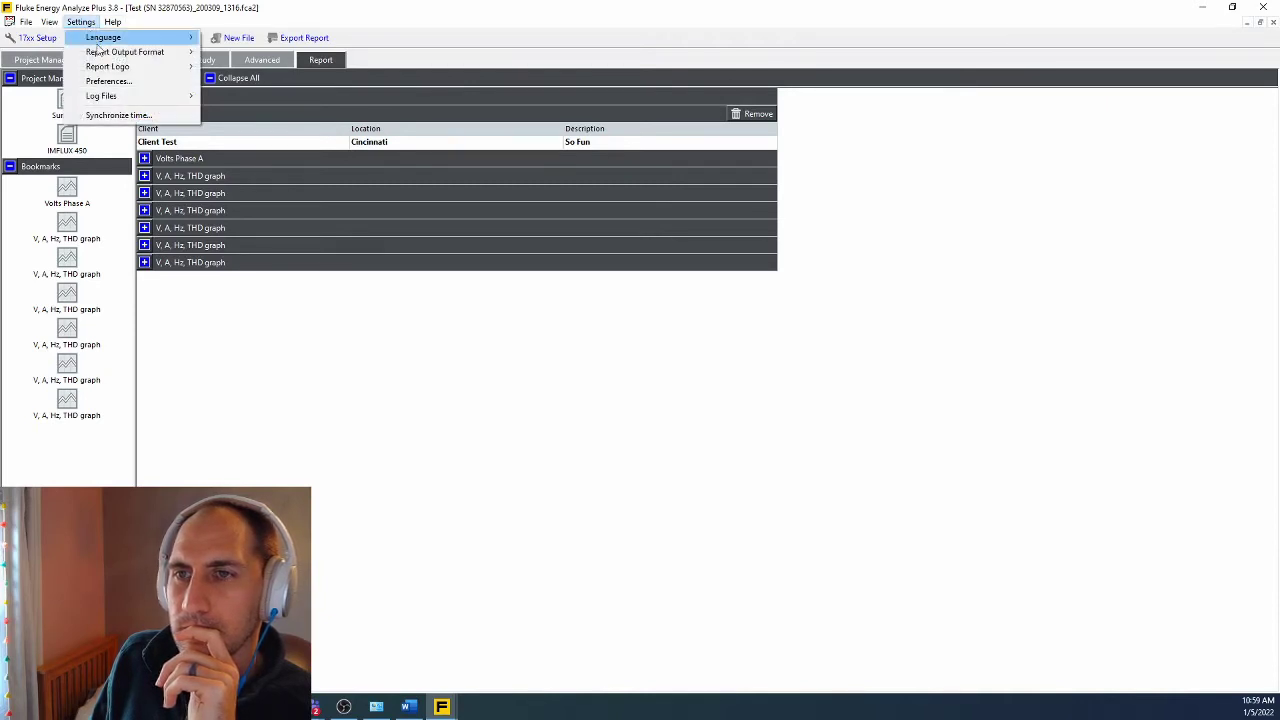
{"action": "mouse_move", "coordinate": [168, 52]}
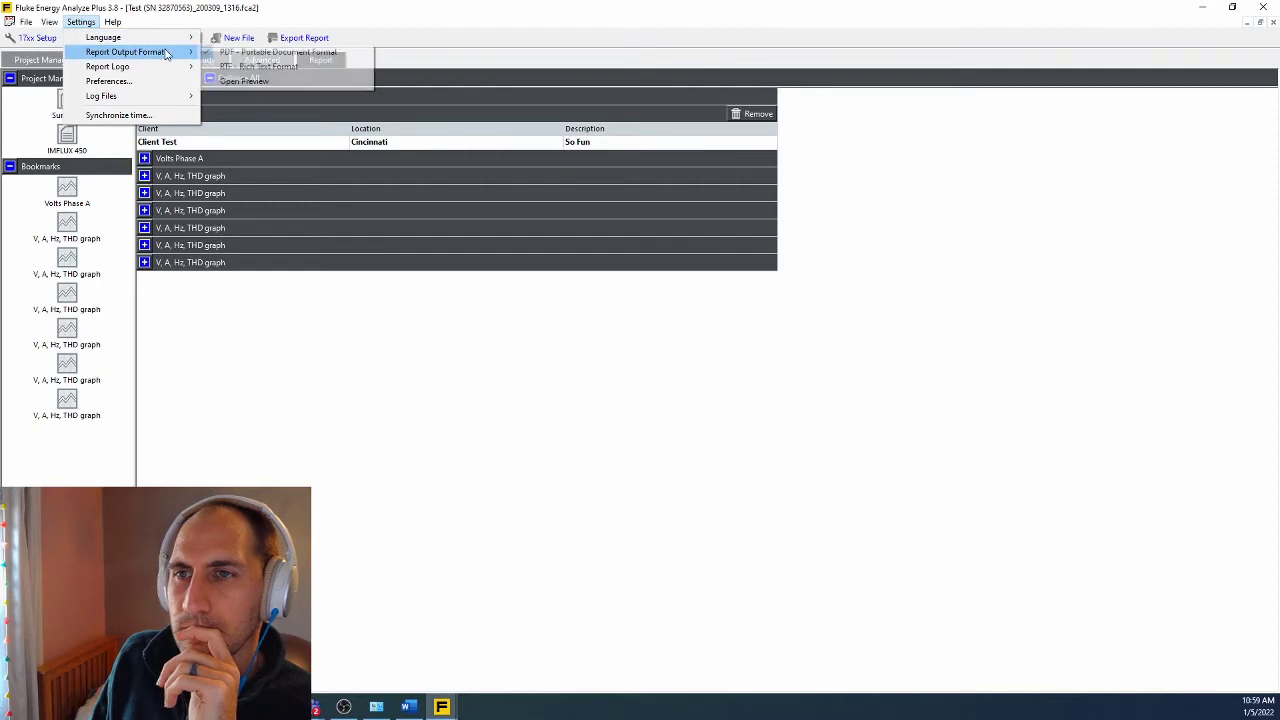
{"action": "left_click", "coordinate": [259, 81]}
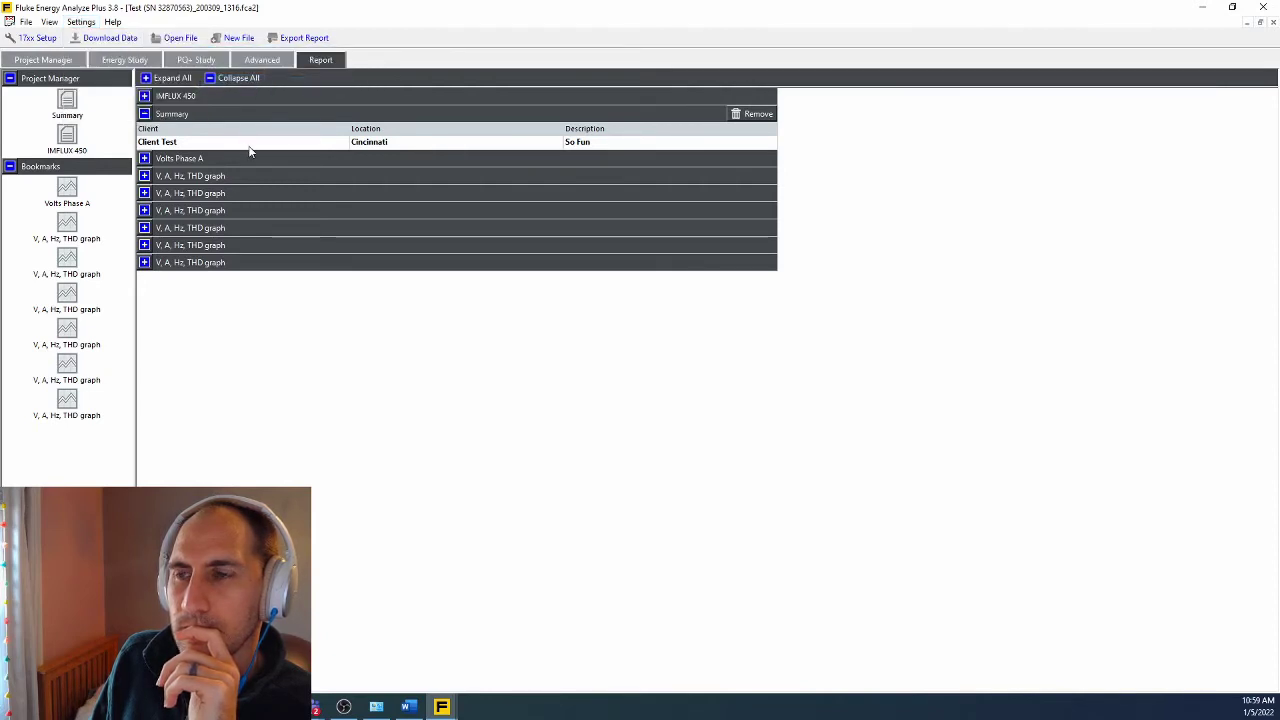
{"action": "left_click", "coordinate": [81, 21]}
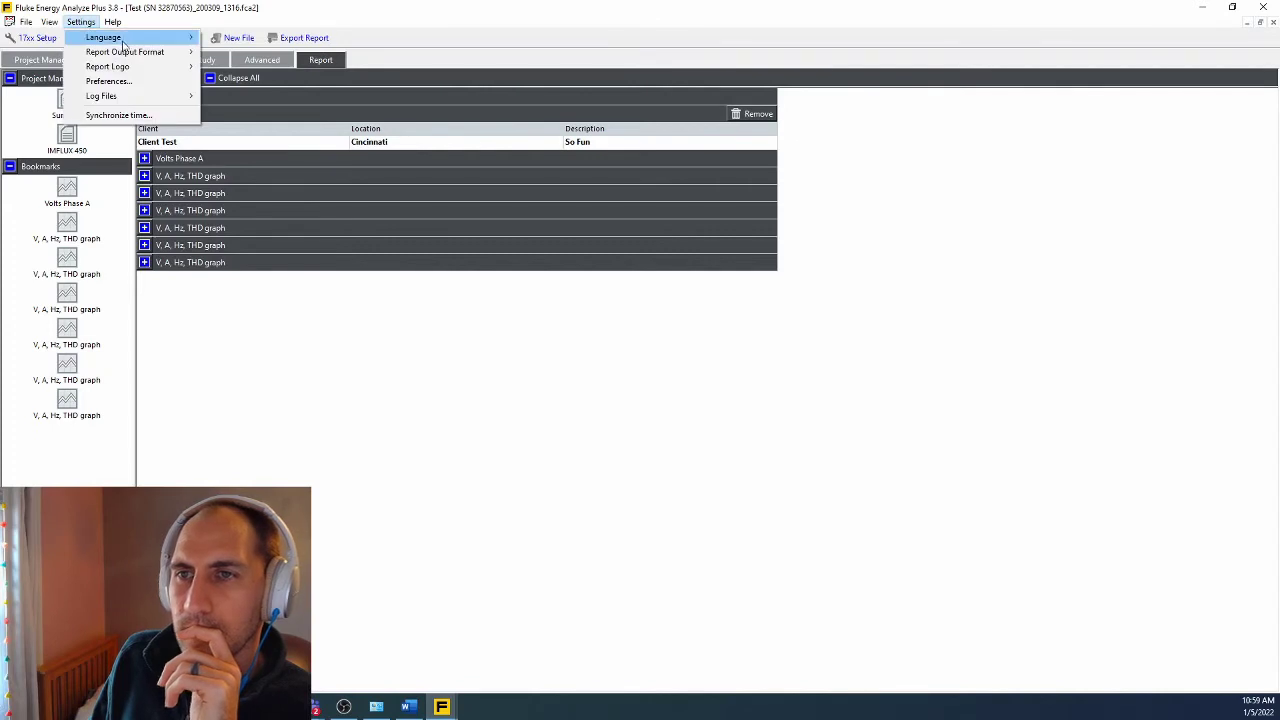
{"action": "mouse_move", "coordinate": [126, 43]}
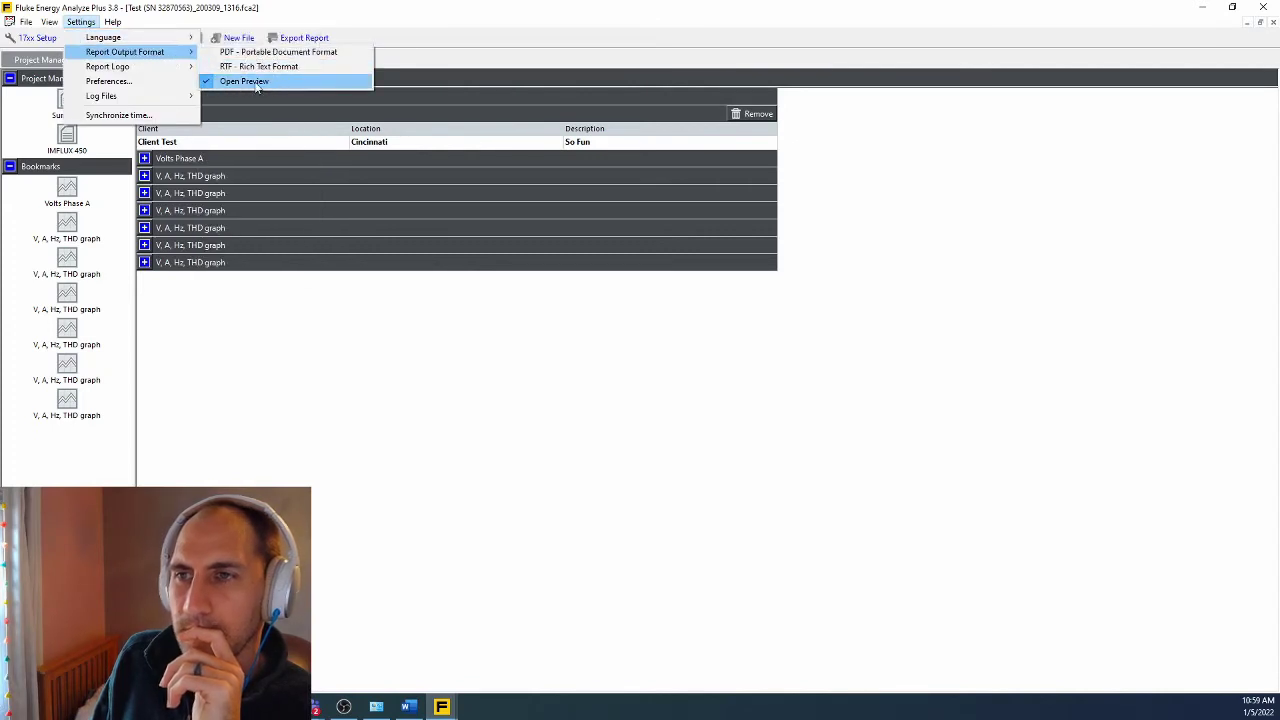
{"action": "left_click", "coordinate": [275, 84]}
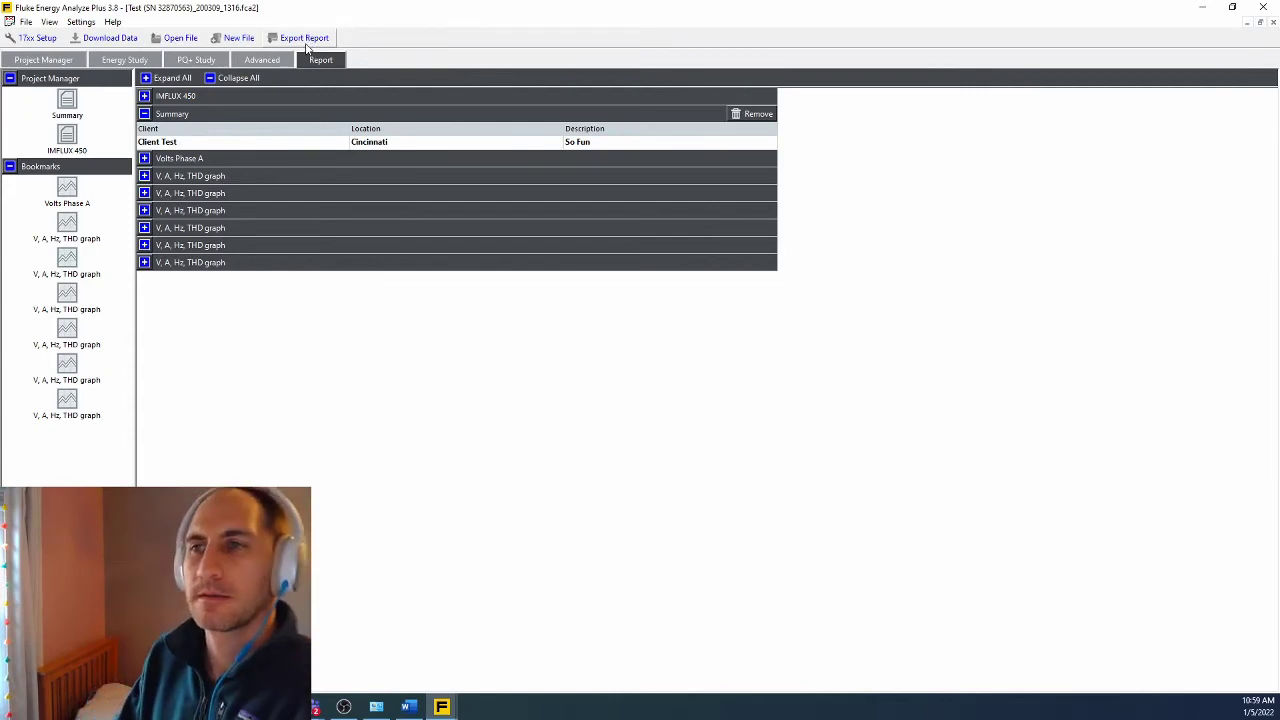
Step: Export the report to the Preview window and scroll through its session, Summary and Volts Phase A pages
{"action": "left_click", "coordinate": [304, 40]}
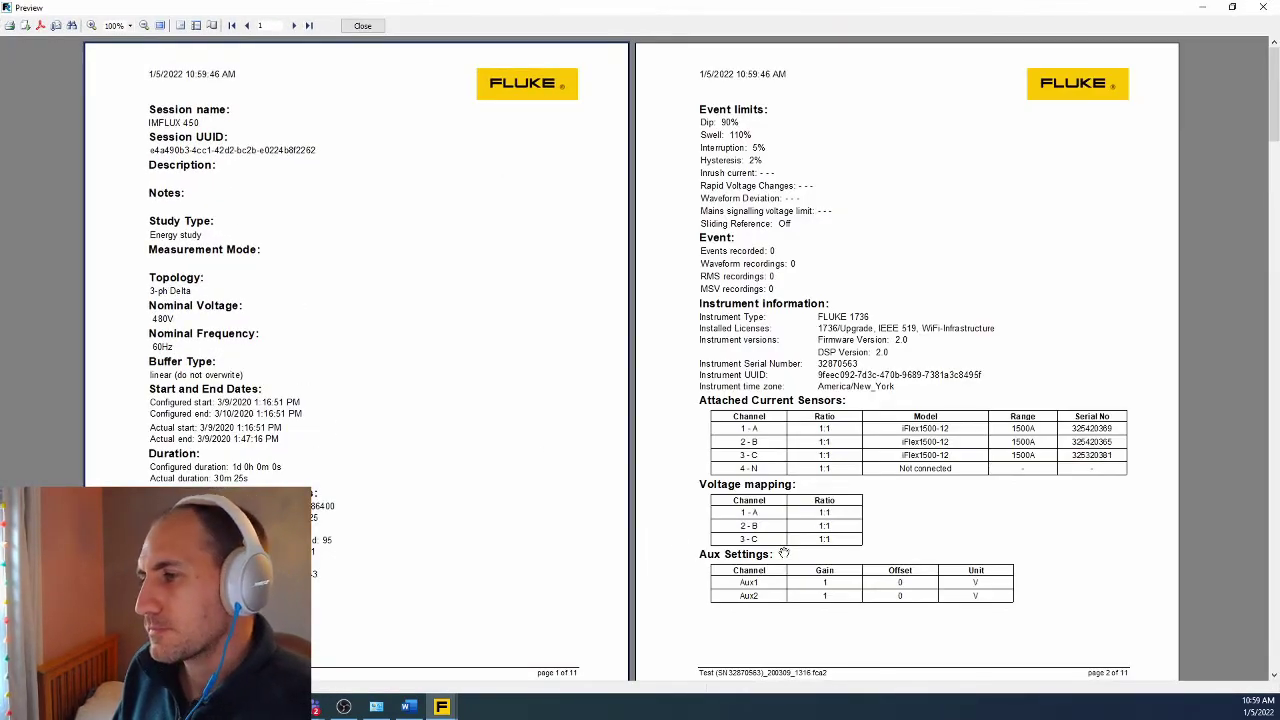
{"action": "scroll", "coordinate": [784, 553], "scroll_direction": "down", "scroll_amount": 3}
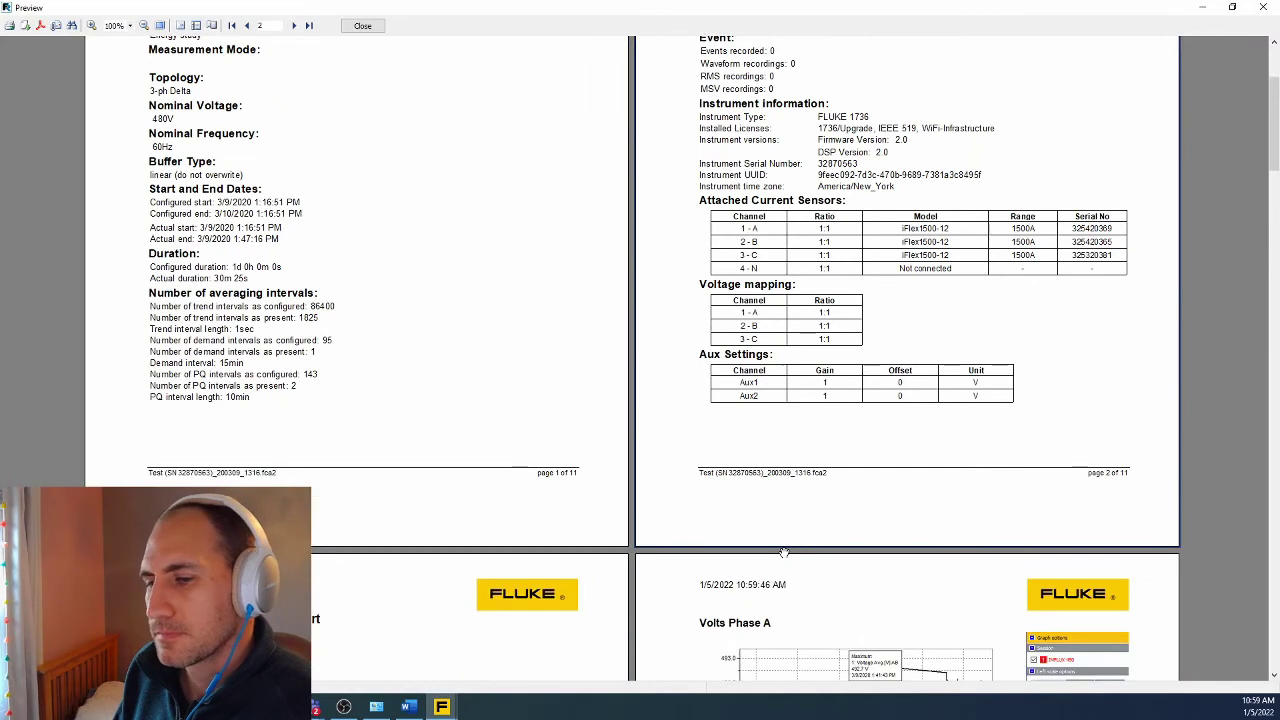
{"action": "scroll", "coordinate": [784, 553], "scroll_direction": "up", "scroll_amount": 3}
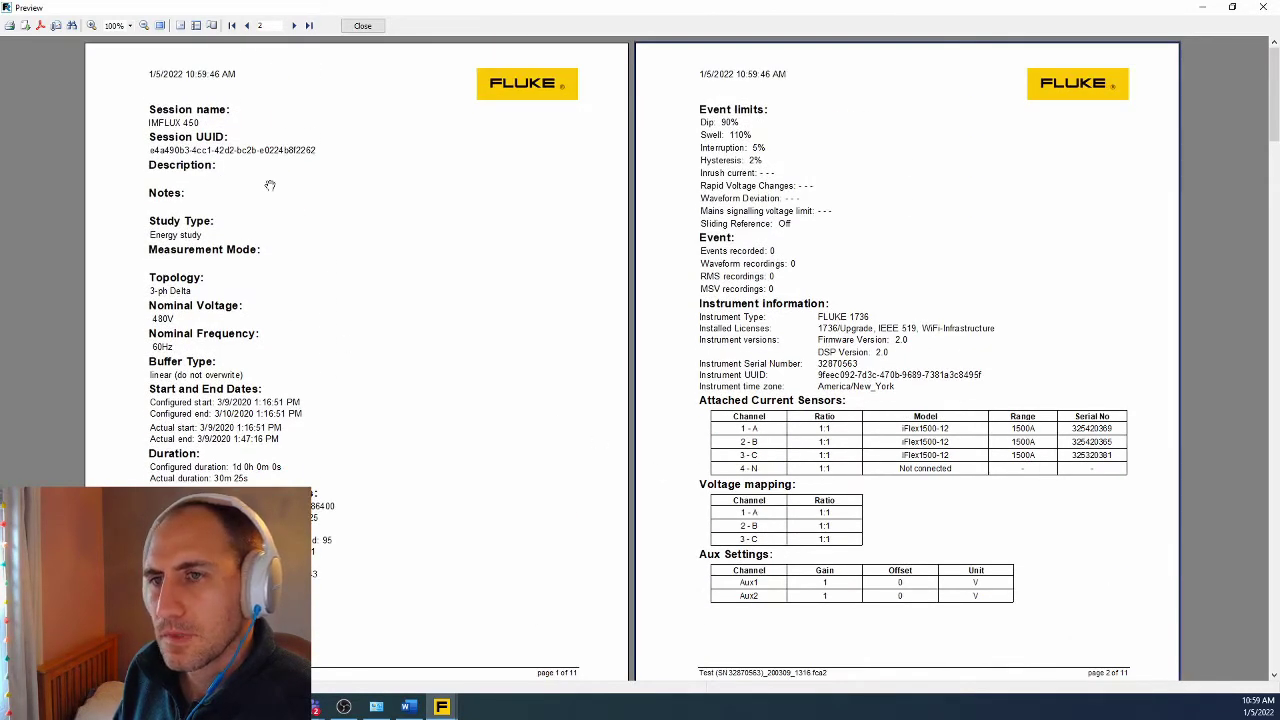
{"action": "scroll", "coordinate": [580, 432], "scroll_direction": "down", "scroll_amount": 2}
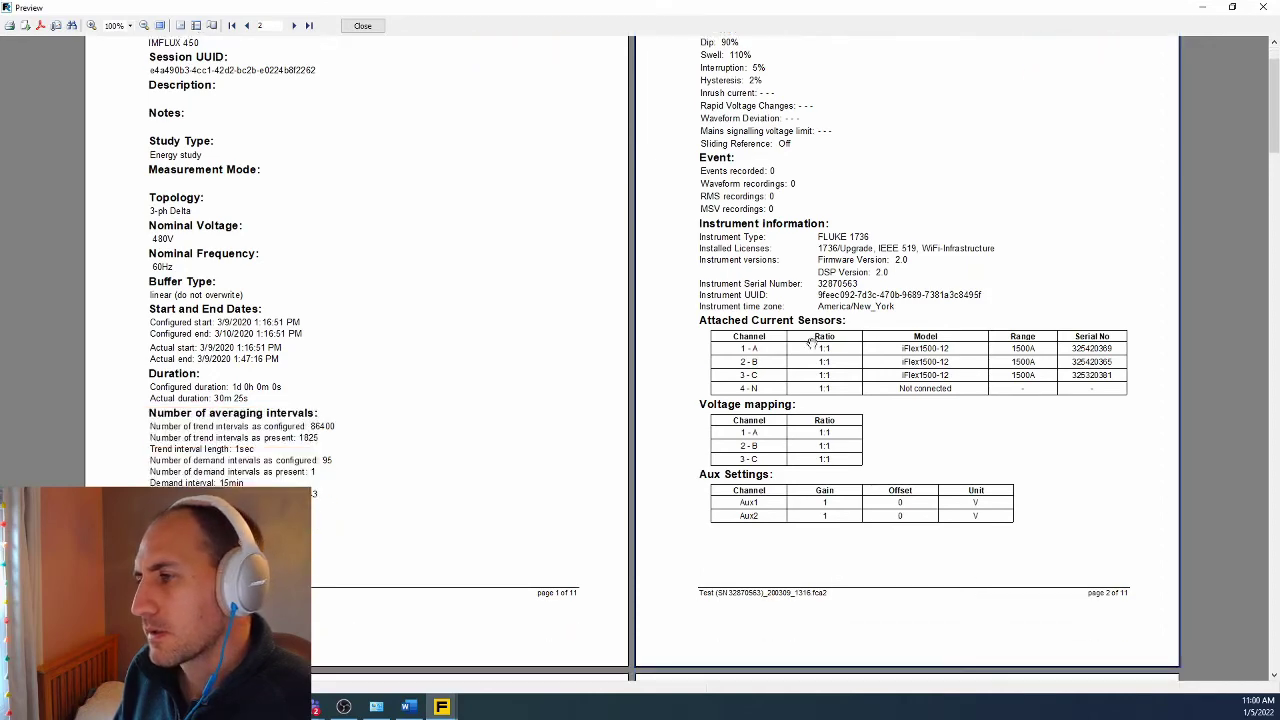
{"action": "scroll", "coordinate": [889, 477], "scroll_direction": "up", "scroll_amount": 2}
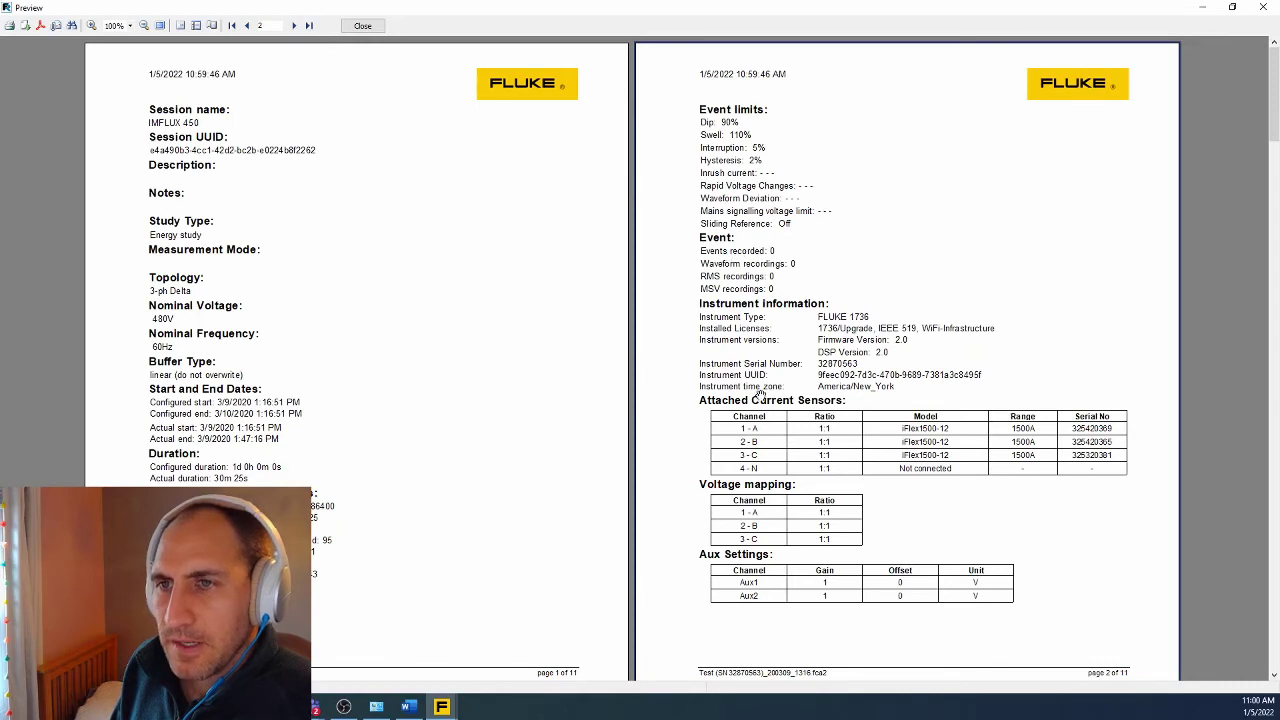
{"action": "scroll", "coordinate": [760, 395], "scroll_direction": "down", "scroll_amount": 2}
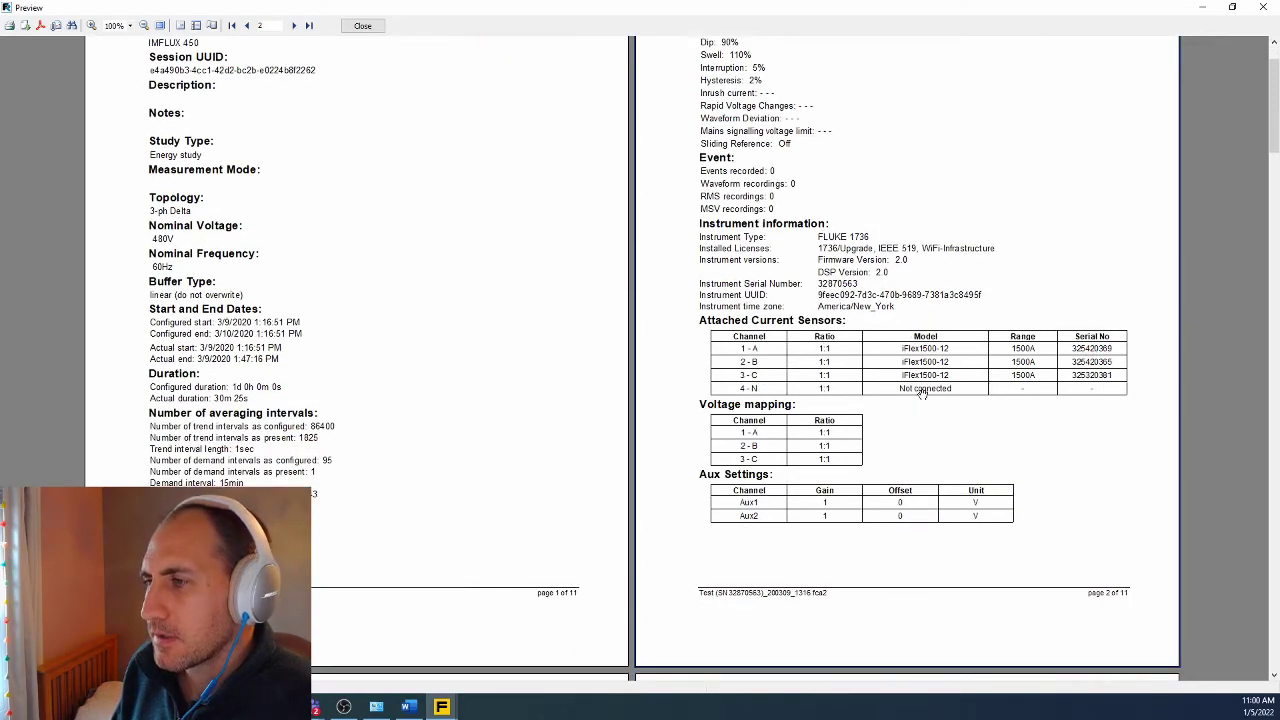
{"action": "scroll", "coordinate": [788, 312], "scroll_direction": "up", "scroll_amount": 1}
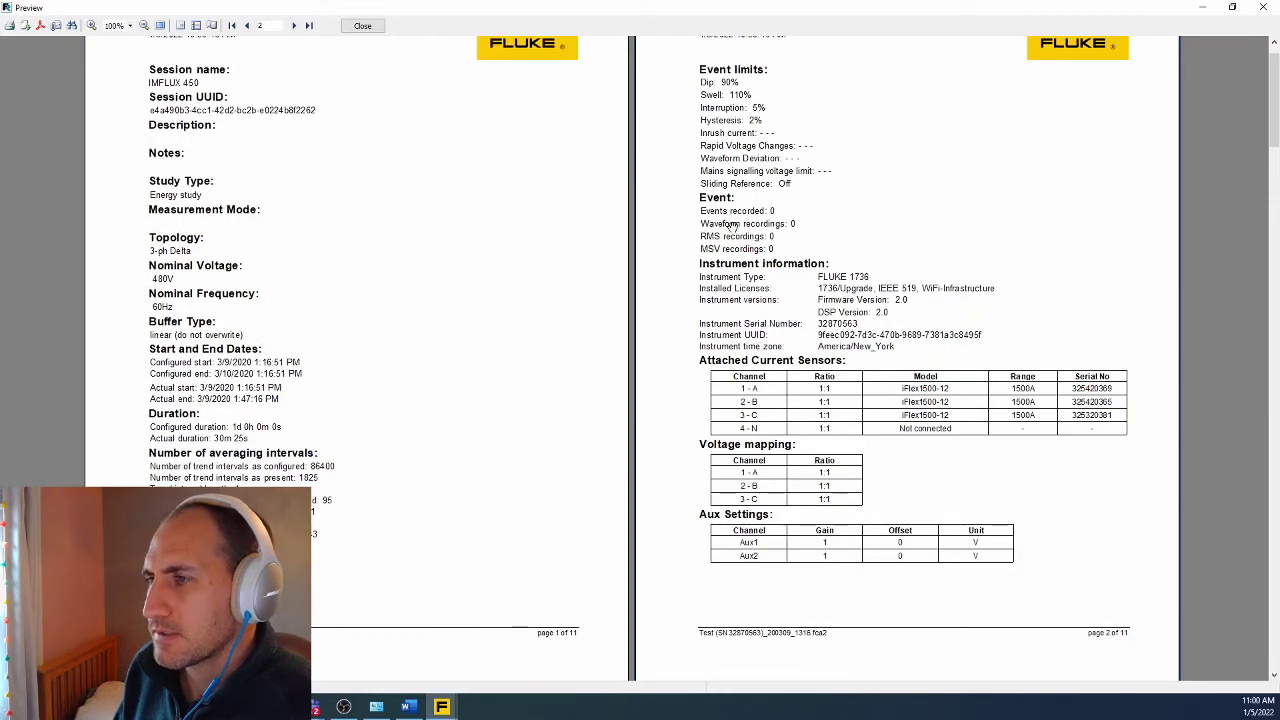
{"action": "scroll", "coordinate": [730, 230], "scroll_direction": "up", "scroll_amount": 1}
{"action": "scroll", "coordinate": [586, 516], "scroll_direction": "down", "scroll_amount": 6}
{"action": "scroll", "coordinate": [414, 437], "scroll_direction": "down", "scroll_amount": 1}
{"action": "scroll", "coordinate": [386, 434], "scroll_direction": "down", "scroll_amount": 5}
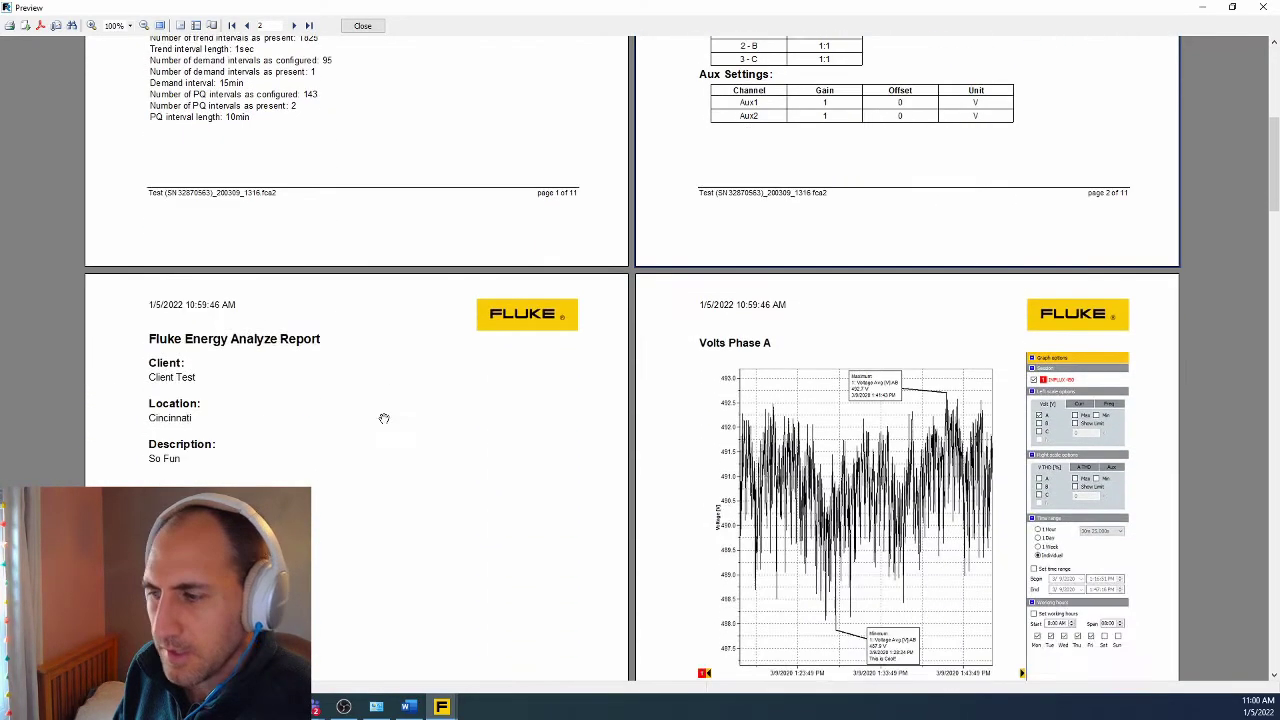
{"action": "scroll", "coordinate": [455, 366], "scroll_direction": "down", "scroll_amount": 6}
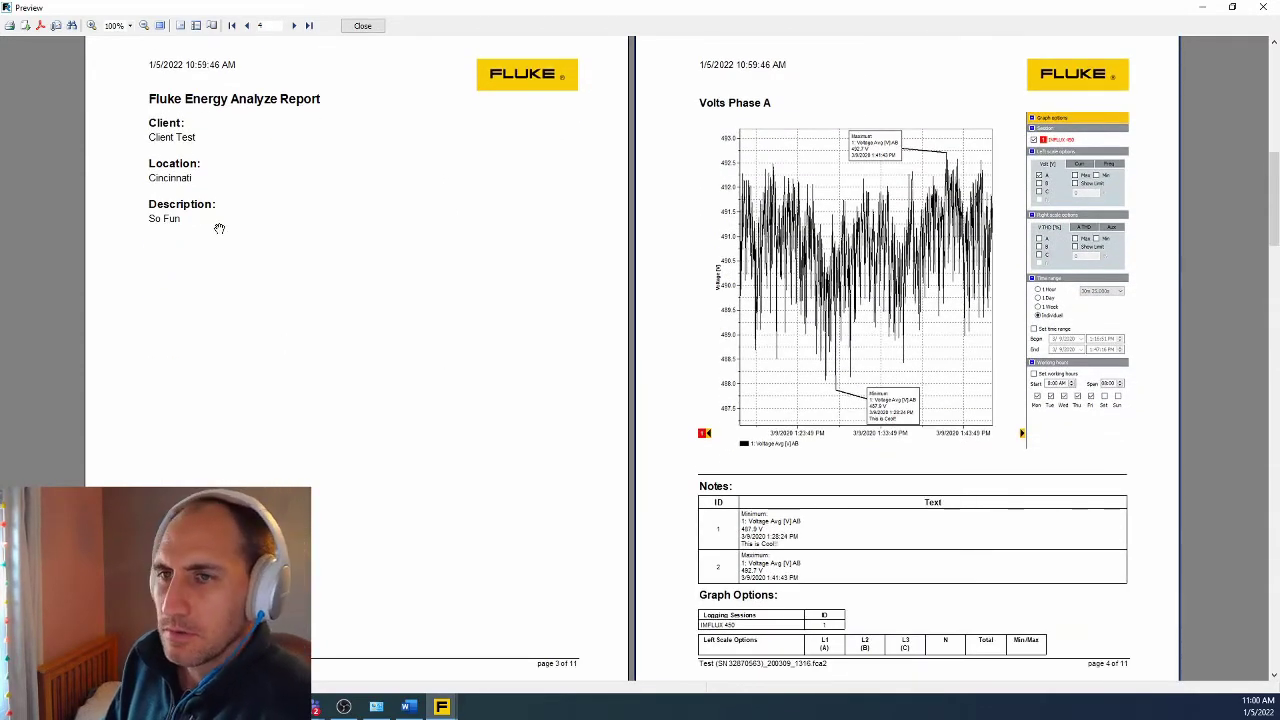
{"action": "scroll", "coordinate": [938, 528], "scroll_direction": "up", "scroll_amount": 17}
{"action": "scroll", "coordinate": [939, 530], "scroll_direction": "down", "scroll_amount": 10}
{"action": "scroll", "coordinate": [938, 528], "scroll_direction": "down", "scroll_amount": 7}
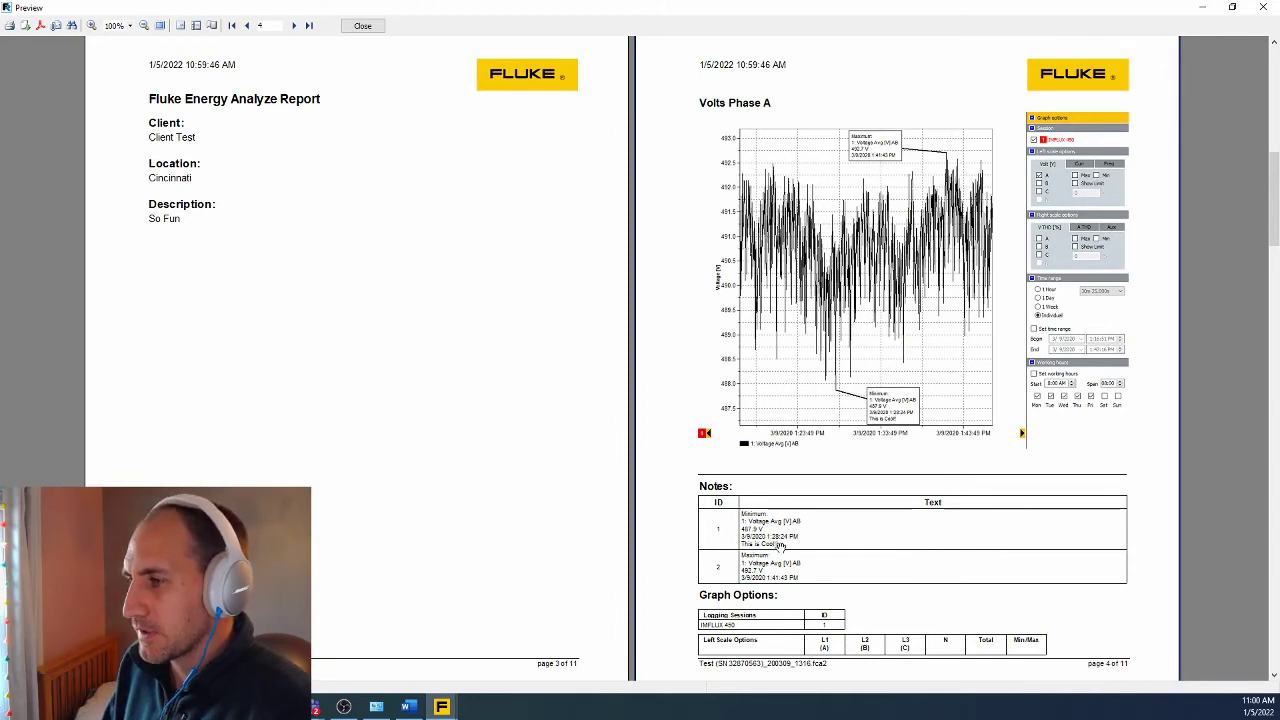
{"action": "scroll", "coordinate": [890, 532], "scroll_direction": "down", "scroll_amount": 1}
{"action": "scroll", "coordinate": [882, 494], "scroll_direction": "up", "scroll_amount": 1}
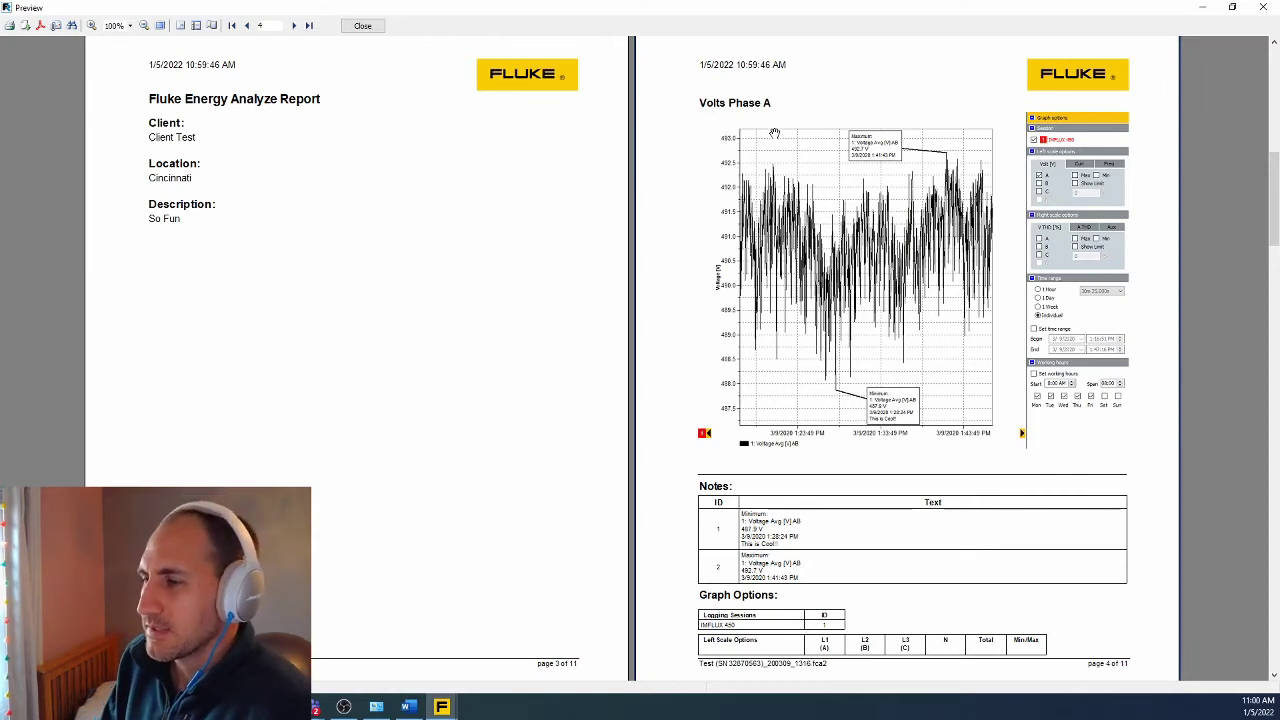
{"action": "scroll", "coordinate": [765, 327], "scroll_direction": "down", "scroll_amount": 5}
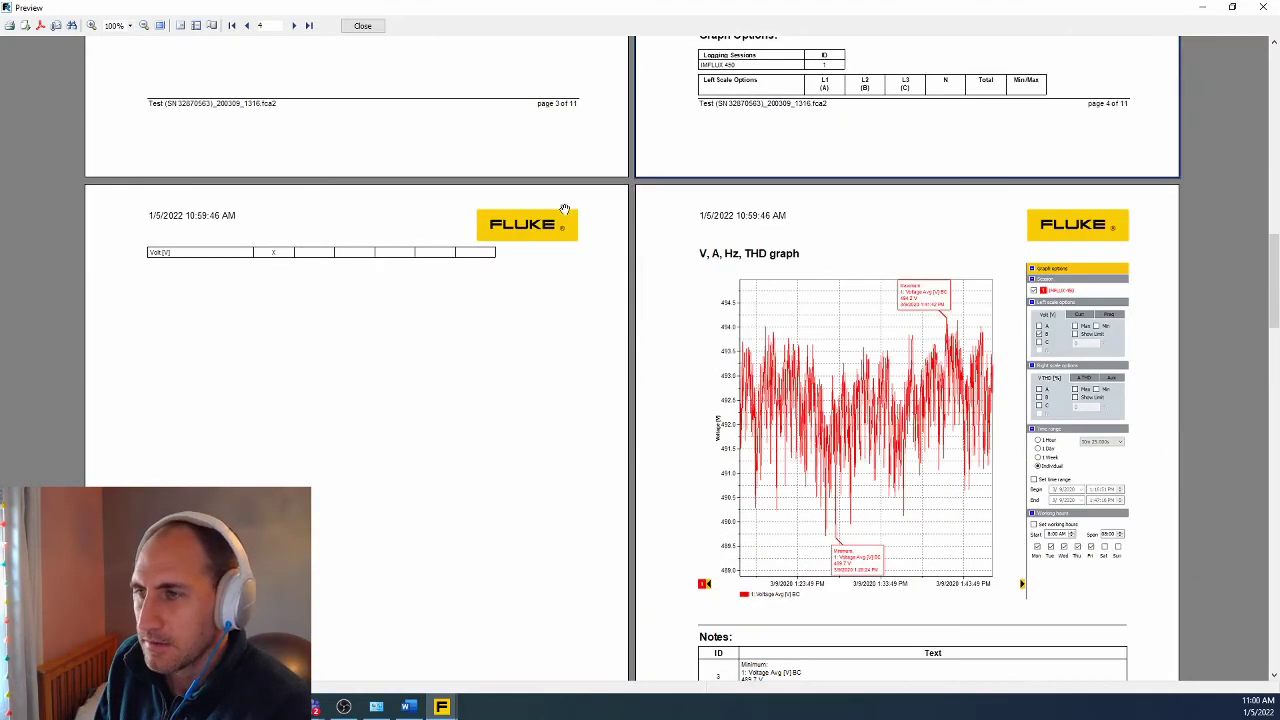
{"action": "scroll", "coordinate": [500, 300], "scroll_direction": "up", "scroll_amount": 1}
{"action": "scroll", "coordinate": [803, 290], "scroll_direction": "down", "scroll_amount": 15}
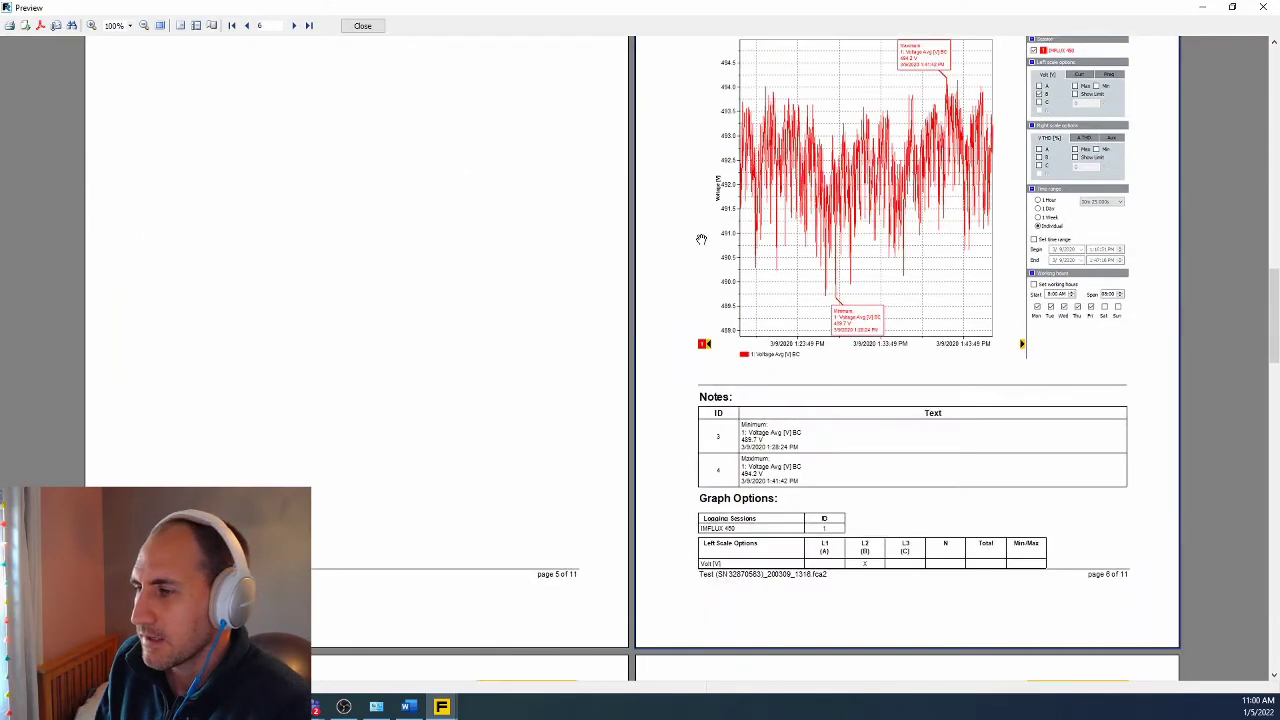
{"action": "scroll", "coordinate": [620, 262], "scroll_direction": "down", "scroll_amount": 8}
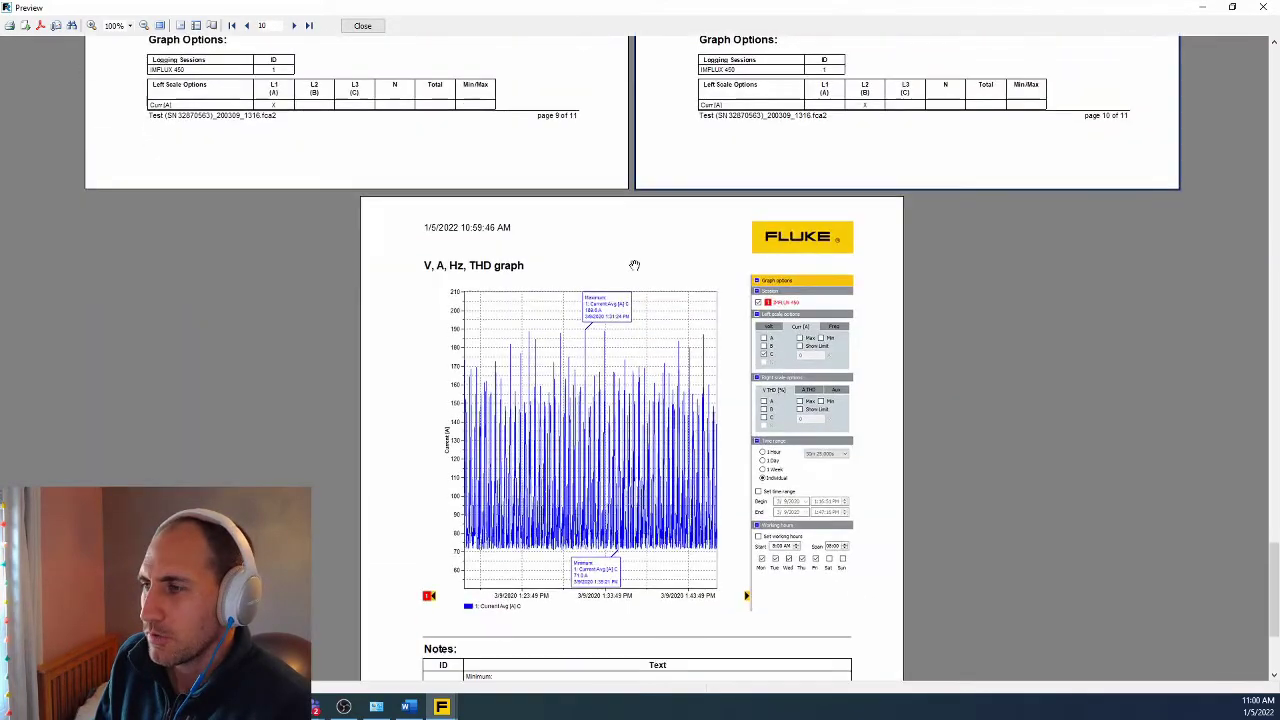
{"action": "scroll", "coordinate": [440, 206], "scroll_direction": "up", "scroll_amount": 6}
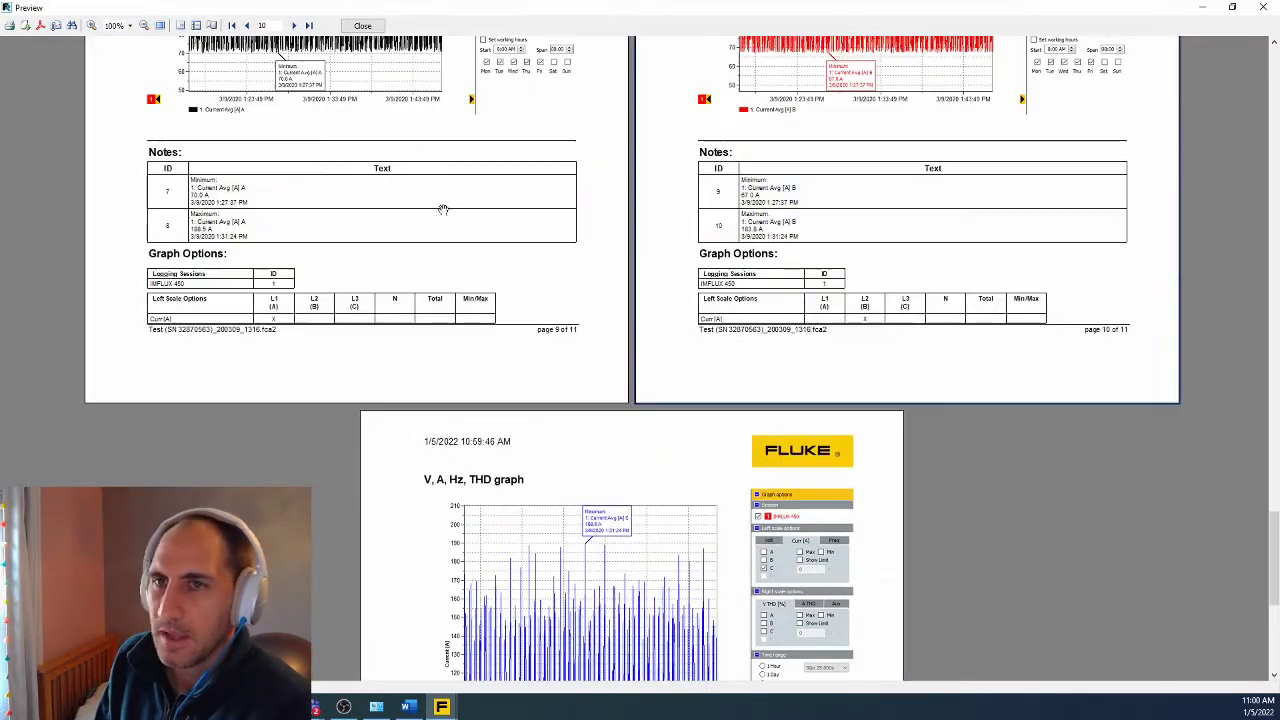
Step: Export all pages as a PDF named 'Test report' to the Desktop
{"action": "left_click", "coordinate": [25, 27]}
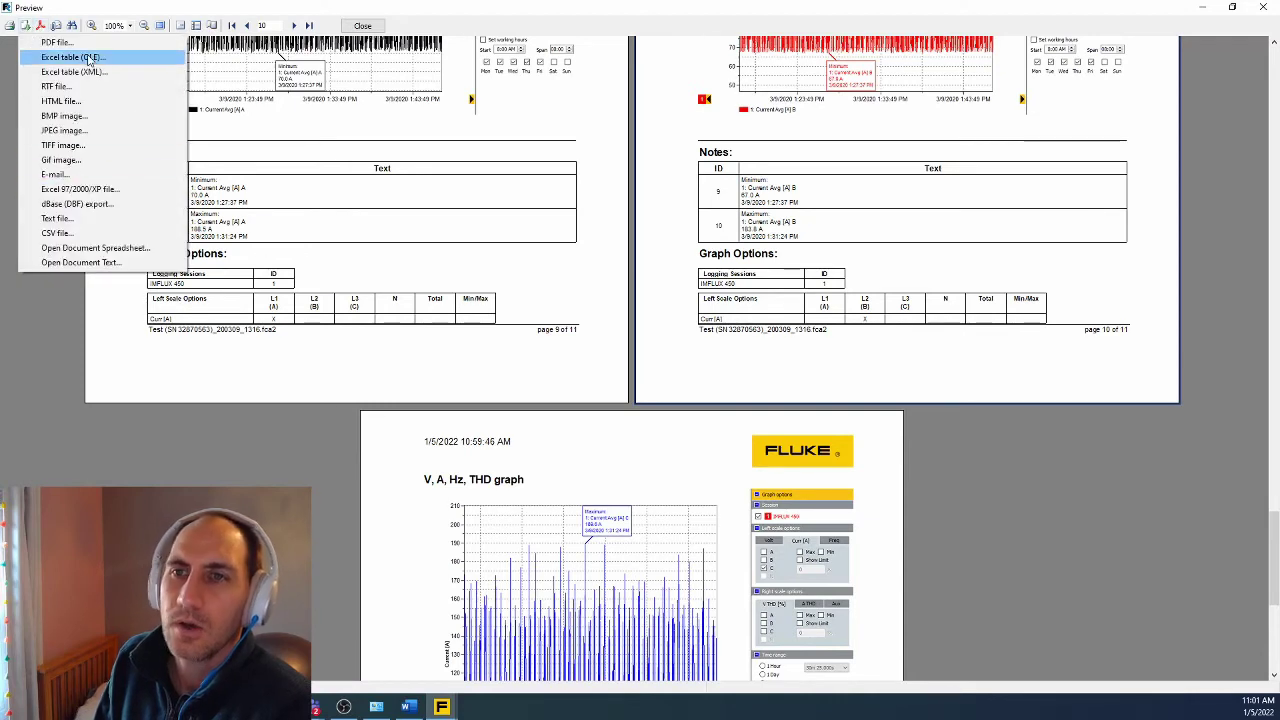
{"action": "left_click", "coordinate": [40, 28]}
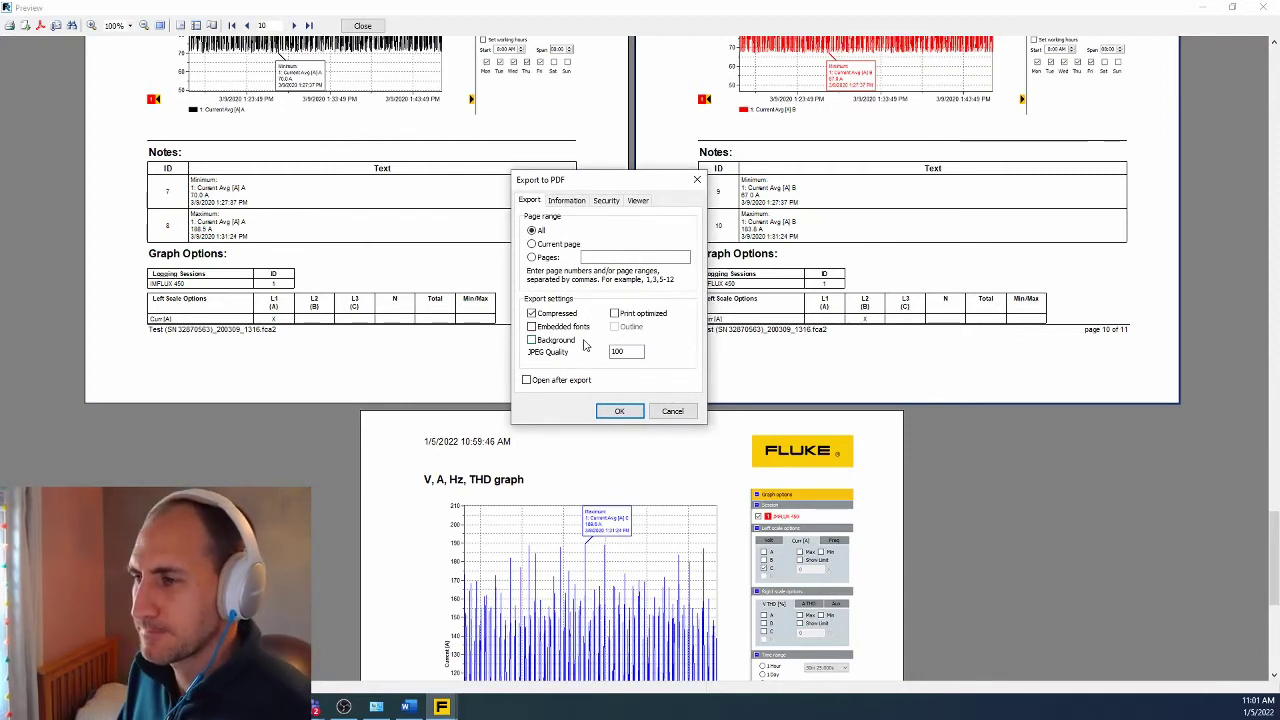
{"action": "left_click", "coordinate": [620, 413]}
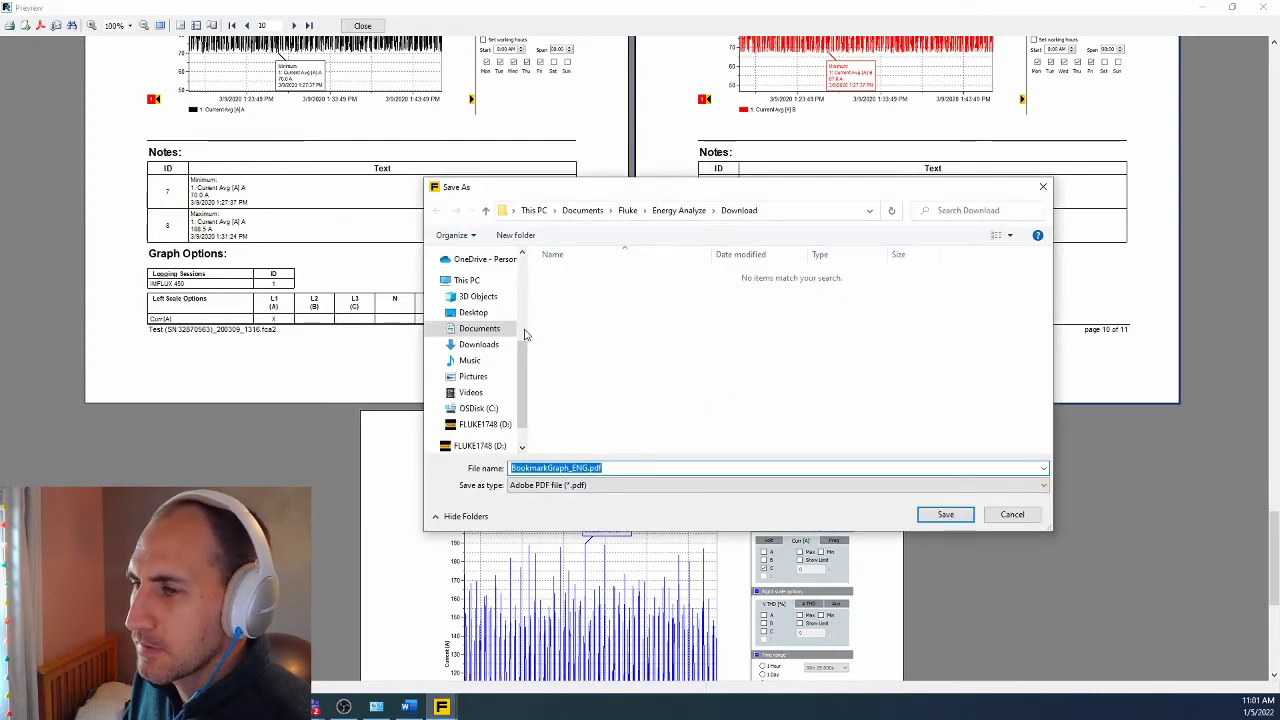
{"action": "left_click", "coordinate": [476, 312]}
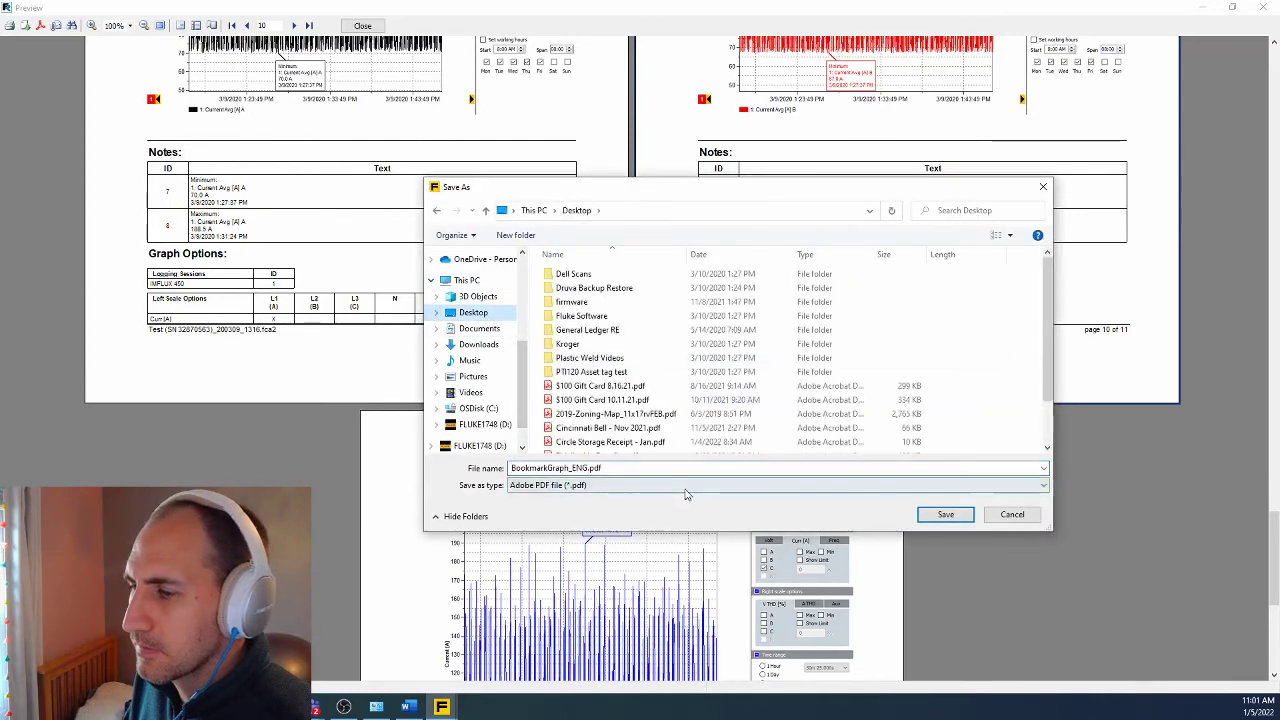
{"action": "key", "text": "alt+n"}
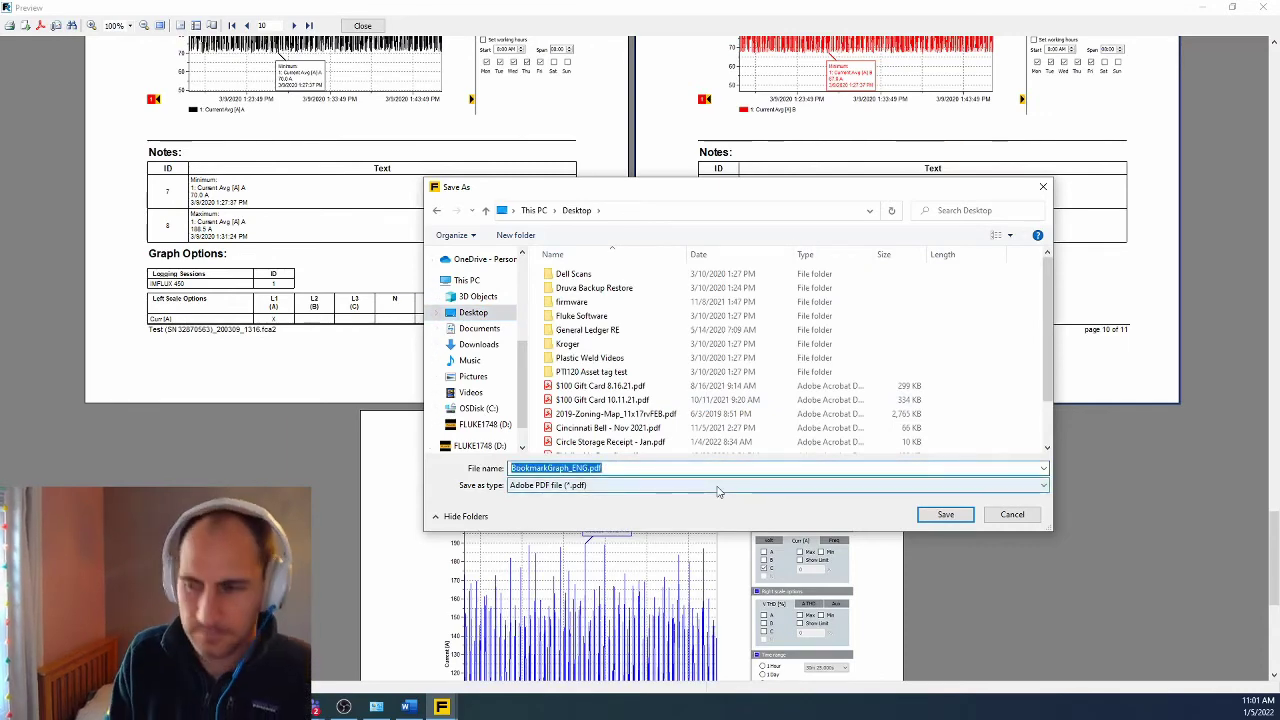
{"action": "type", "text": "Test report"}
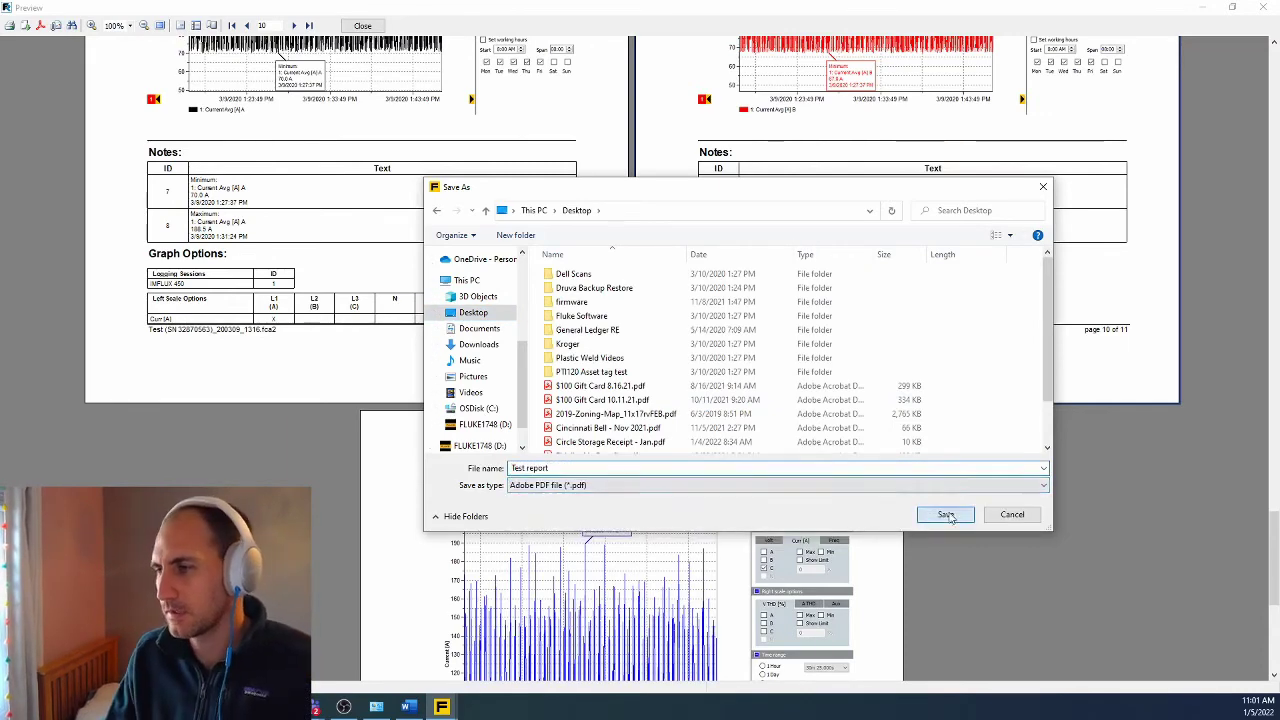
{"action": "left_click", "coordinate": [945, 514]}
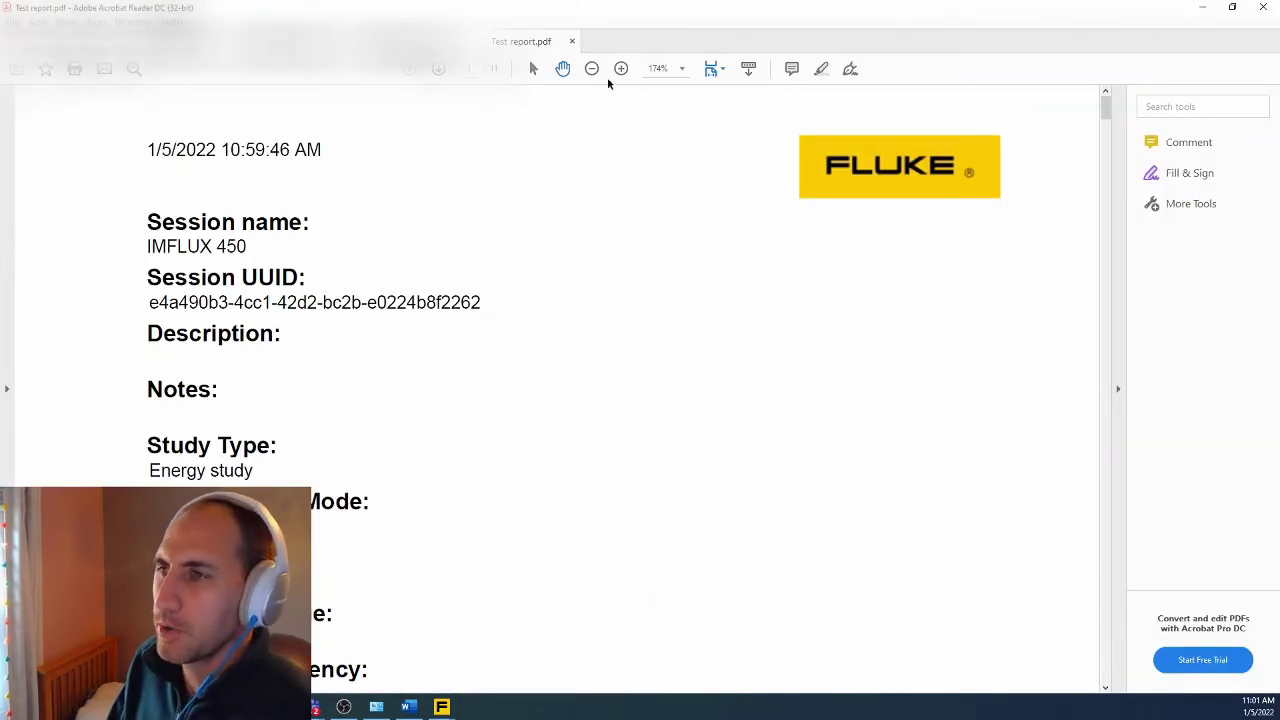
Step: Zoom the Test report PDF to 100% and scroll pages 1–5, settling on page 4's Volts Phase A graph
{"action": "left_click", "coordinate": [591, 68]}
{"action": "left_click", "coordinate": [591, 68]}
{"action": "left_click", "coordinate": [591, 68]}
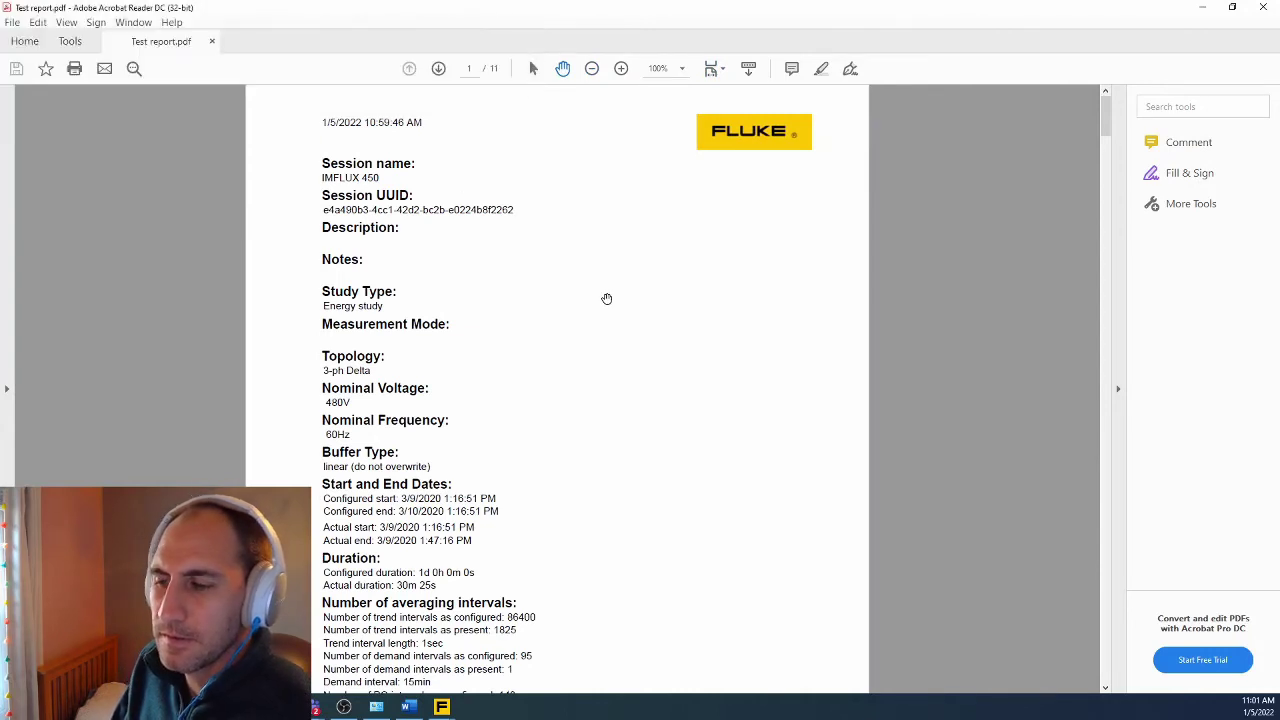
{"action": "scroll", "coordinate": [611, 297], "scroll_direction": "down", "scroll_amount": 3}
{"action": "scroll", "coordinate": [613, 299], "scroll_direction": "up", "scroll_amount": 3}
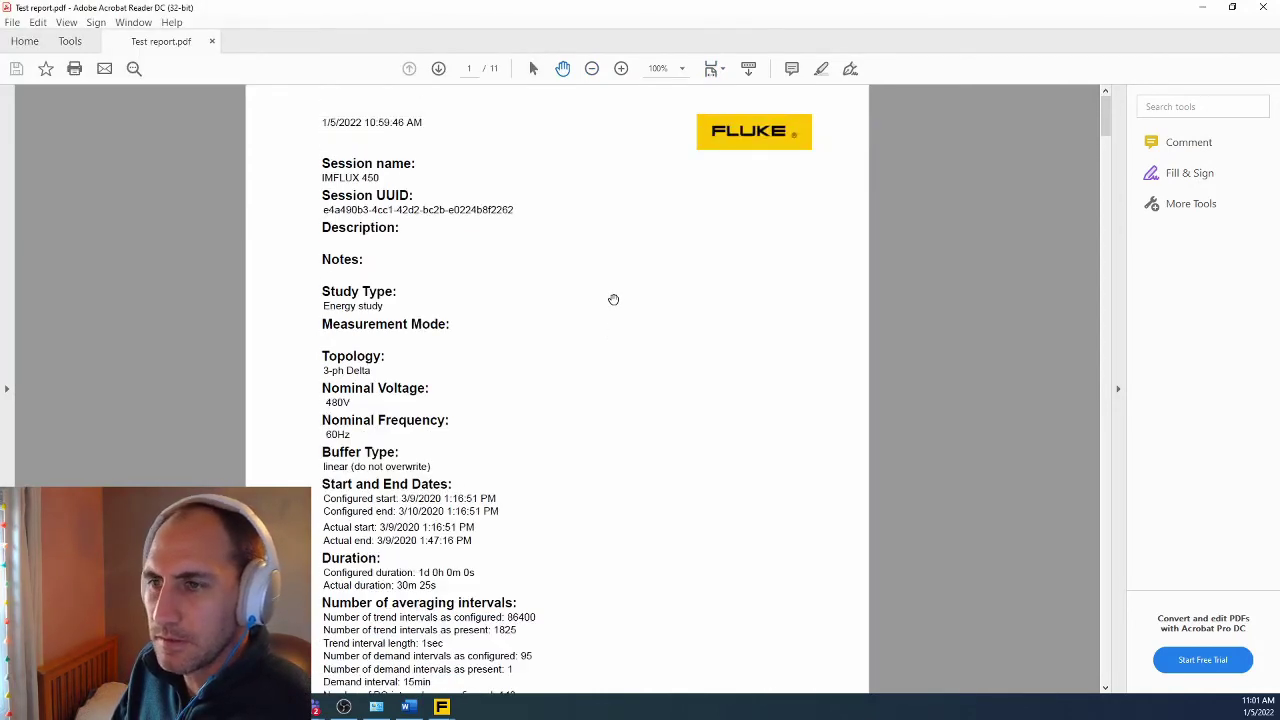
{"action": "scroll", "coordinate": [613, 299], "scroll_direction": "down", "scroll_amount": 20}
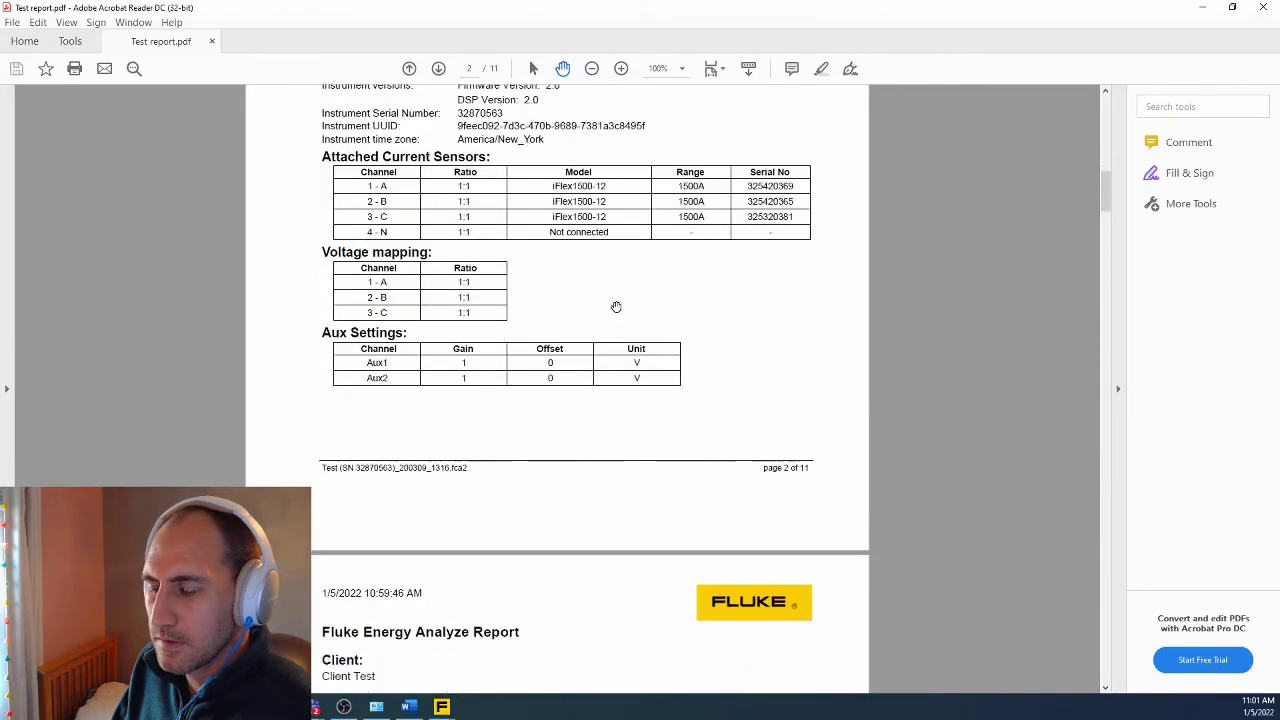
{"action": "scroll", "coordinate": [616, 306], "scroll_direction": "down", "scroll_amount": 20}
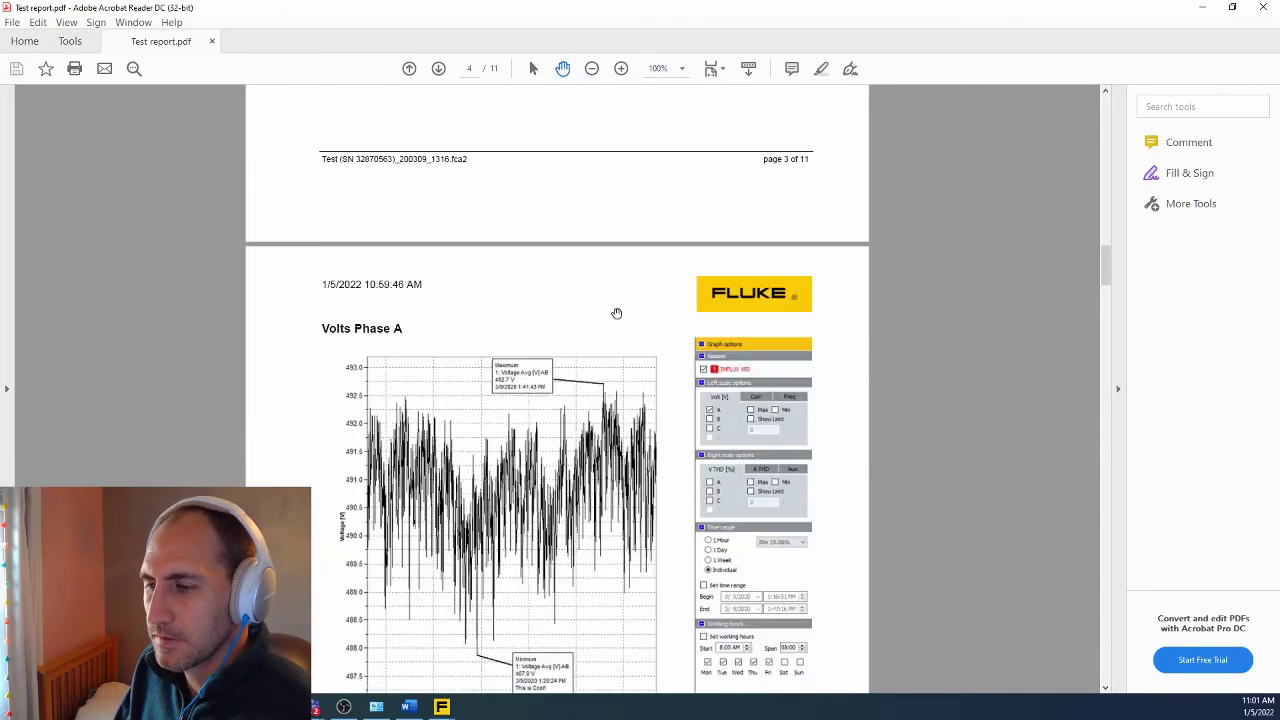
{"action": "scroll", "coordinate": [616, 313], "scroll_direction": "down", "scroll_amount": 20}
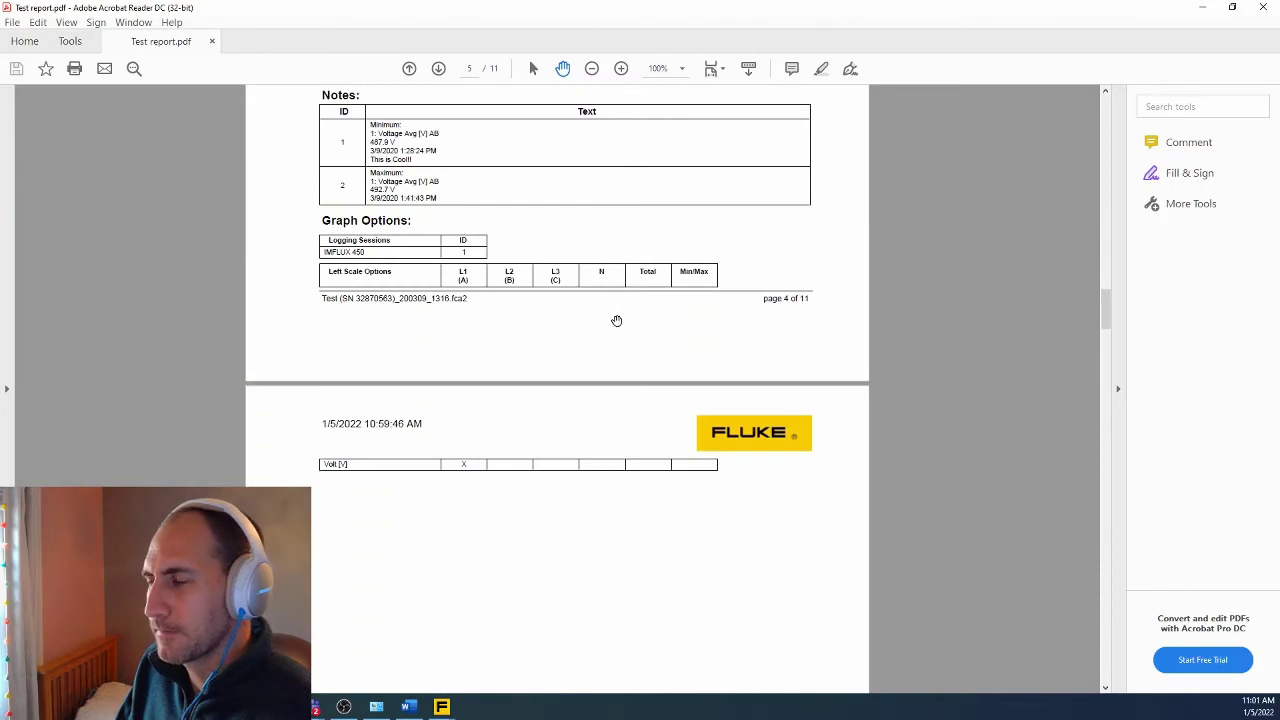
{"action": "scroll", "coordinate": [616, 320], "scroll_direction": "down", "scroll_amount": 2}
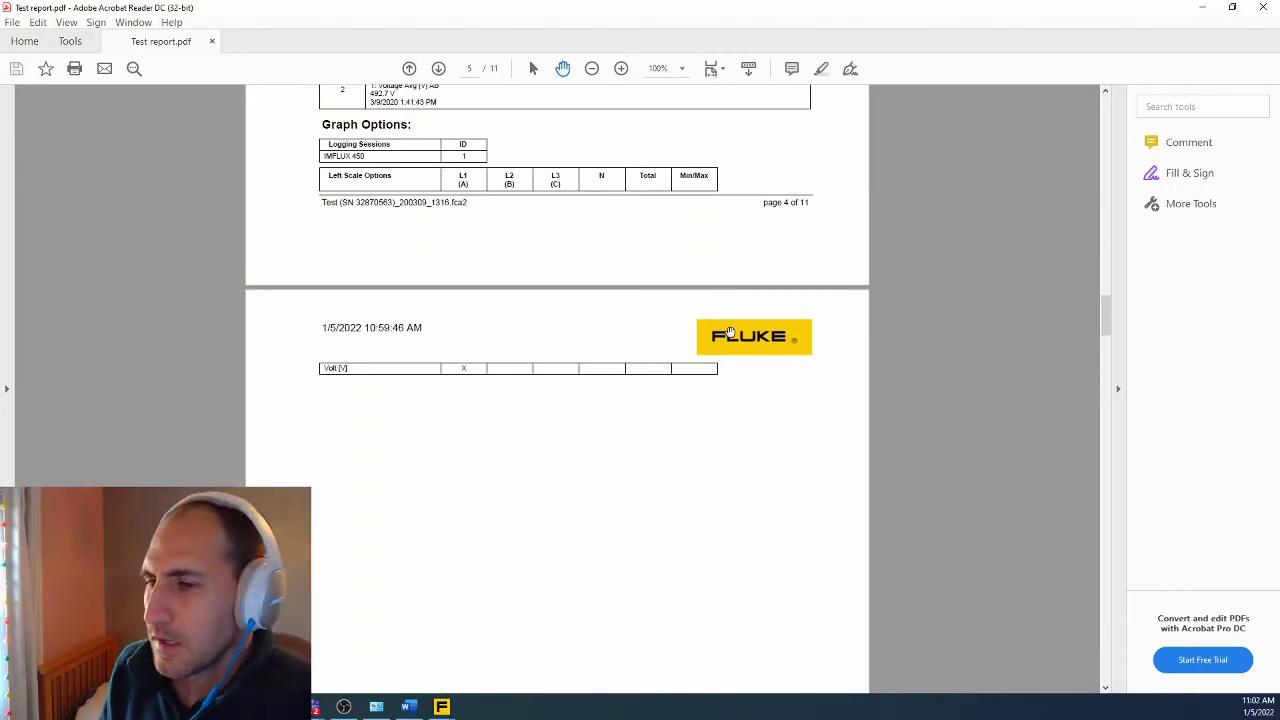
{"action": "scroll", "coordinate": [731, 333], "scroll_direction": "up", "scroll_amount": 9}
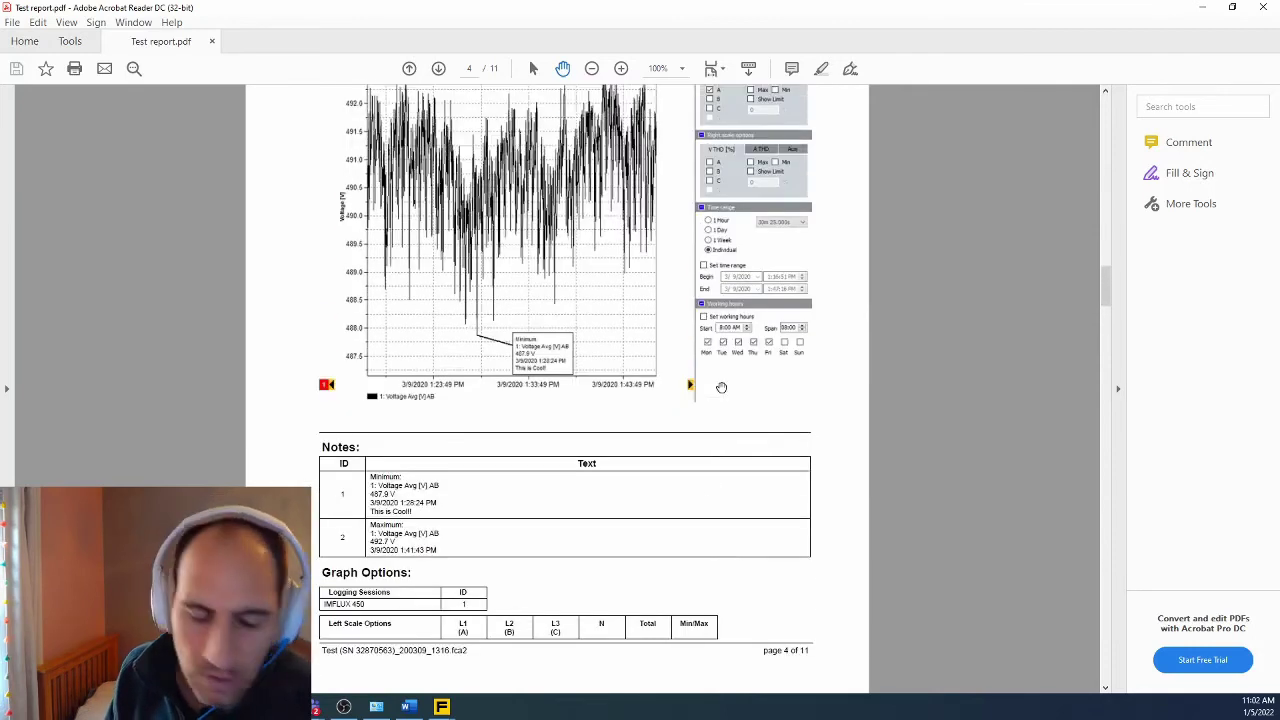
{"action": "scroll", "coordinate": [721, 387], "scroll_direction": "up", "scroll_amount": 5}
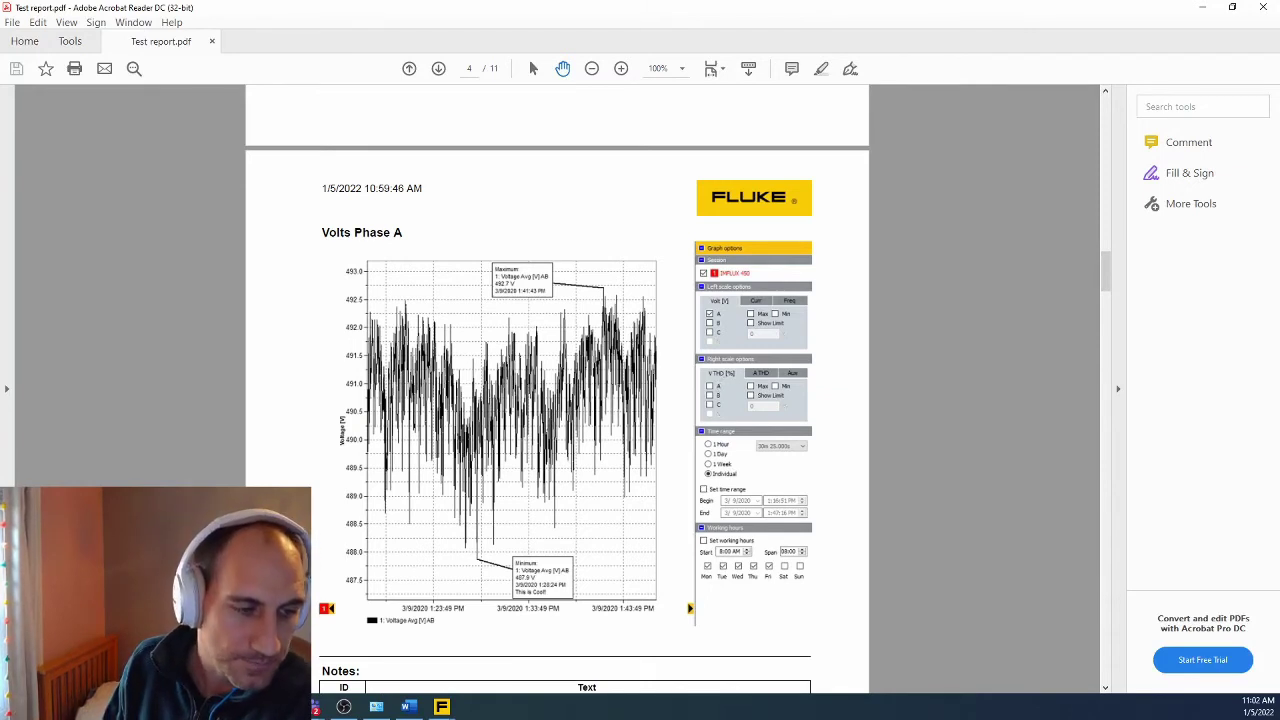
{"action": "left_click", "coordinate": [343, 707]}
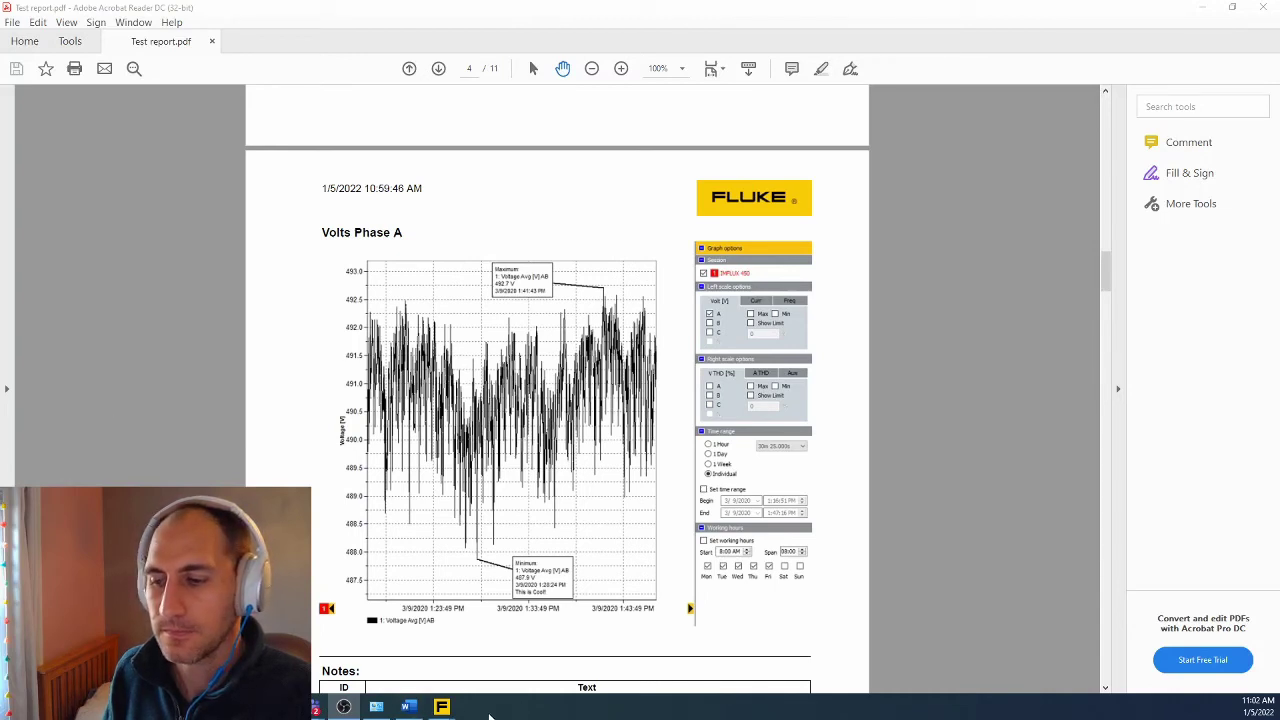
Step: Bring the report Preview window forward from the taskbar, scroll to its top, and close it
{"action": "mouse_move", "coordinate": [441, 707]}
{"action": "left_click", "coordinate": [507, 658]}
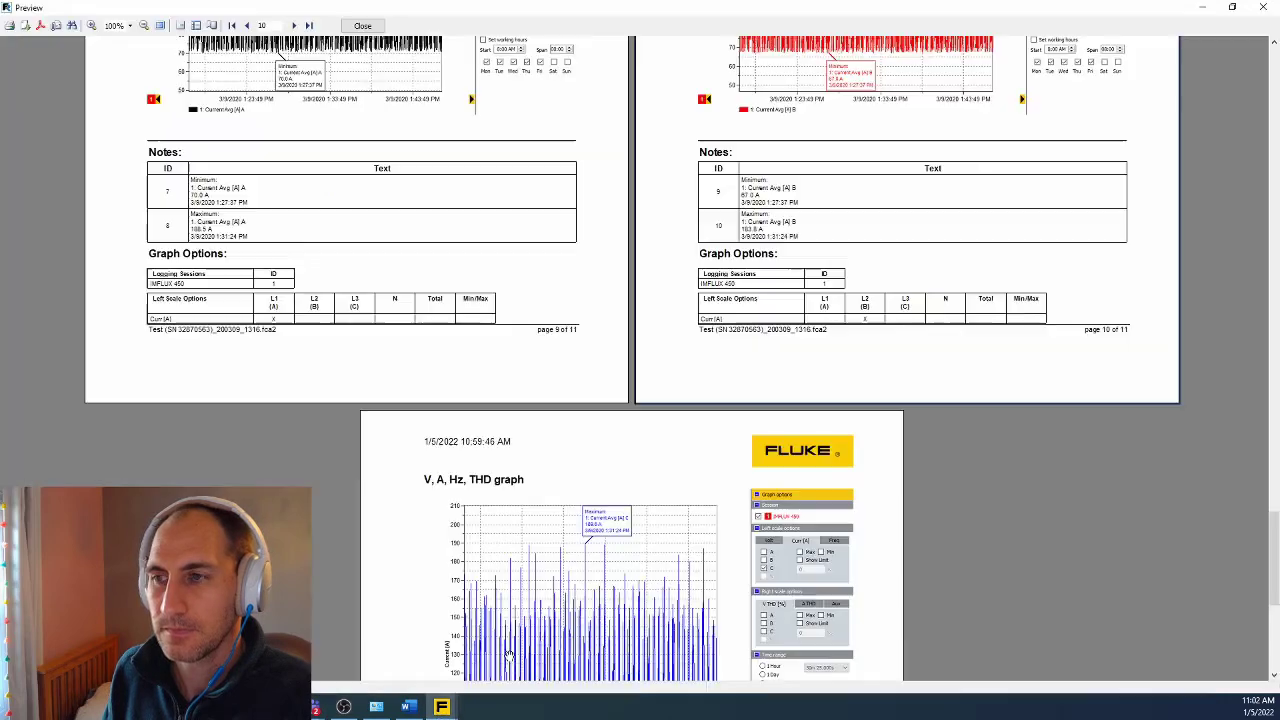
{"action": "scroll", "coordinate": [362, 438], "scroll_direction": "up", "scroll_amount": 3}
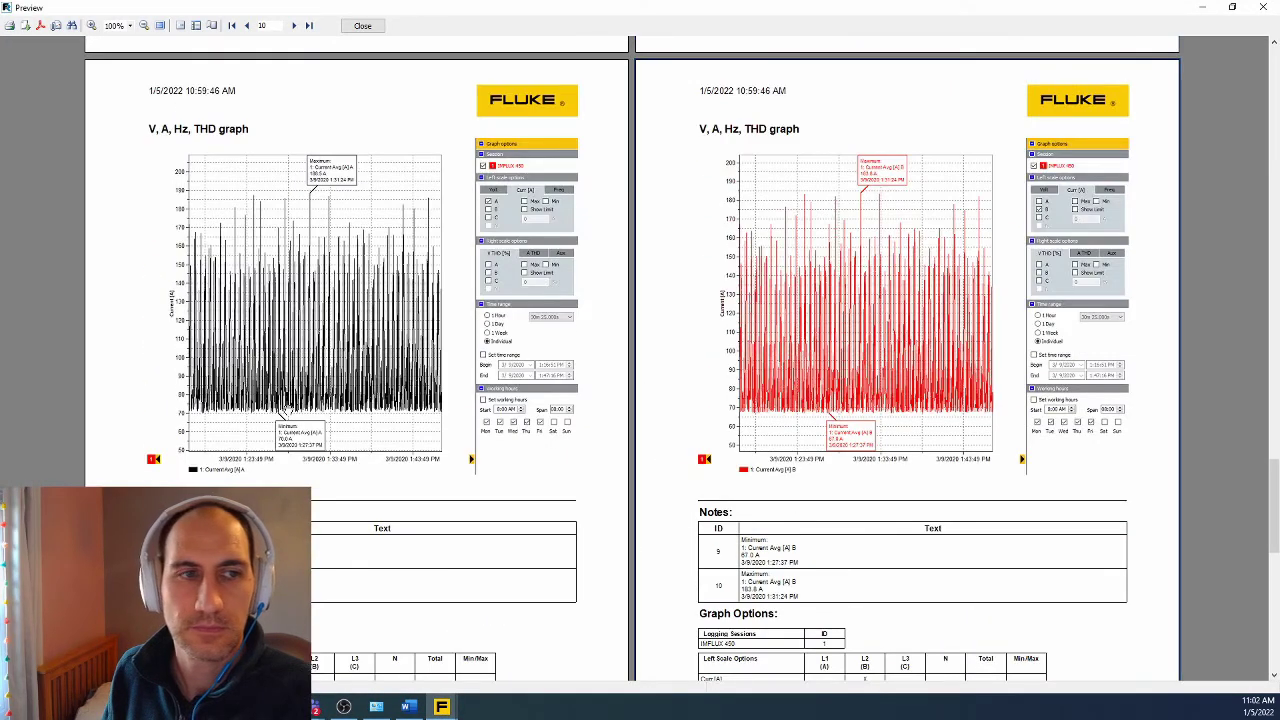
{"action": "scroll", "coordinate": [290, 405], "scroll_direction": "up", "scroll_amount": 10}
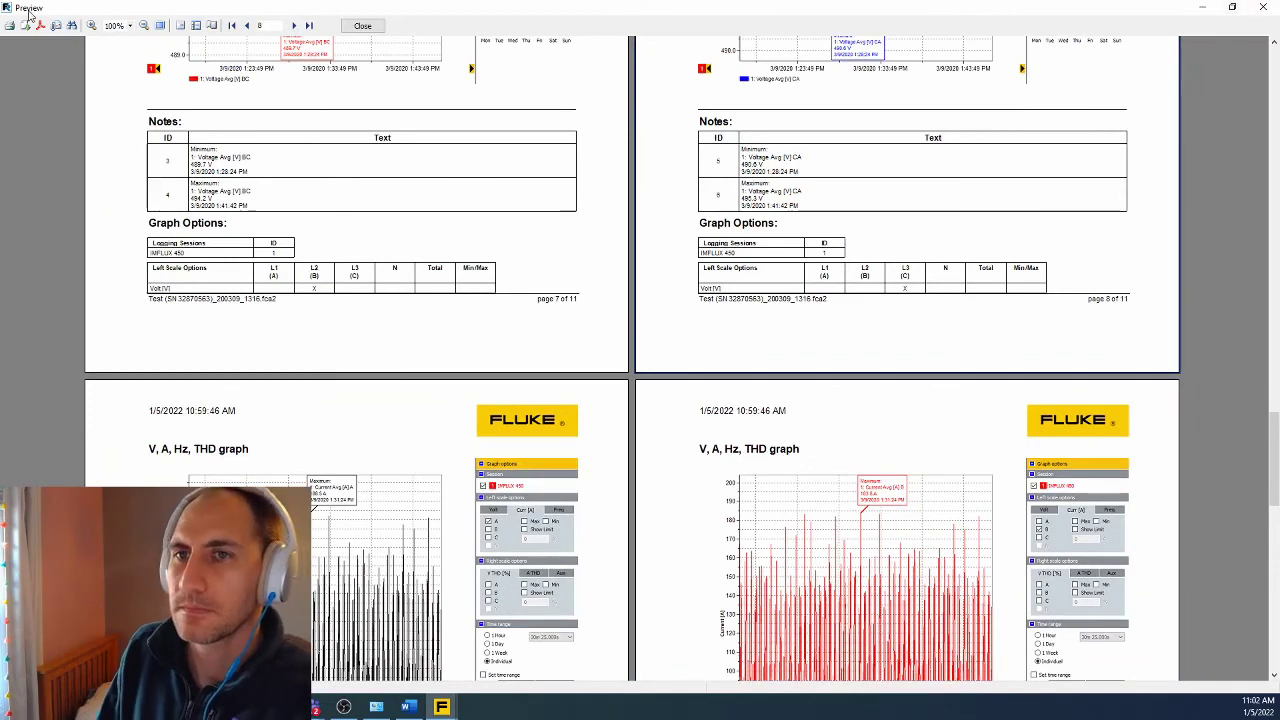
{"action": "left_click", "coordinate": [1262, 8]}
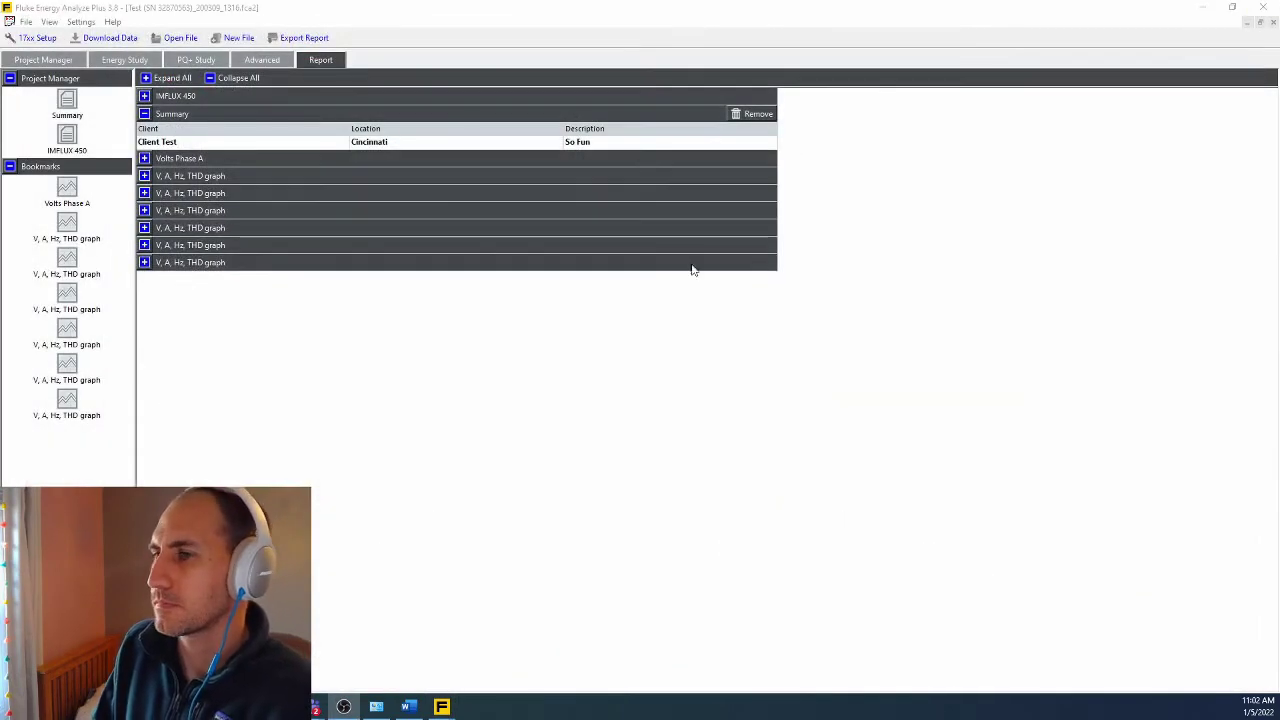
{"action": "left_click", "coordinate": [124, 38]}
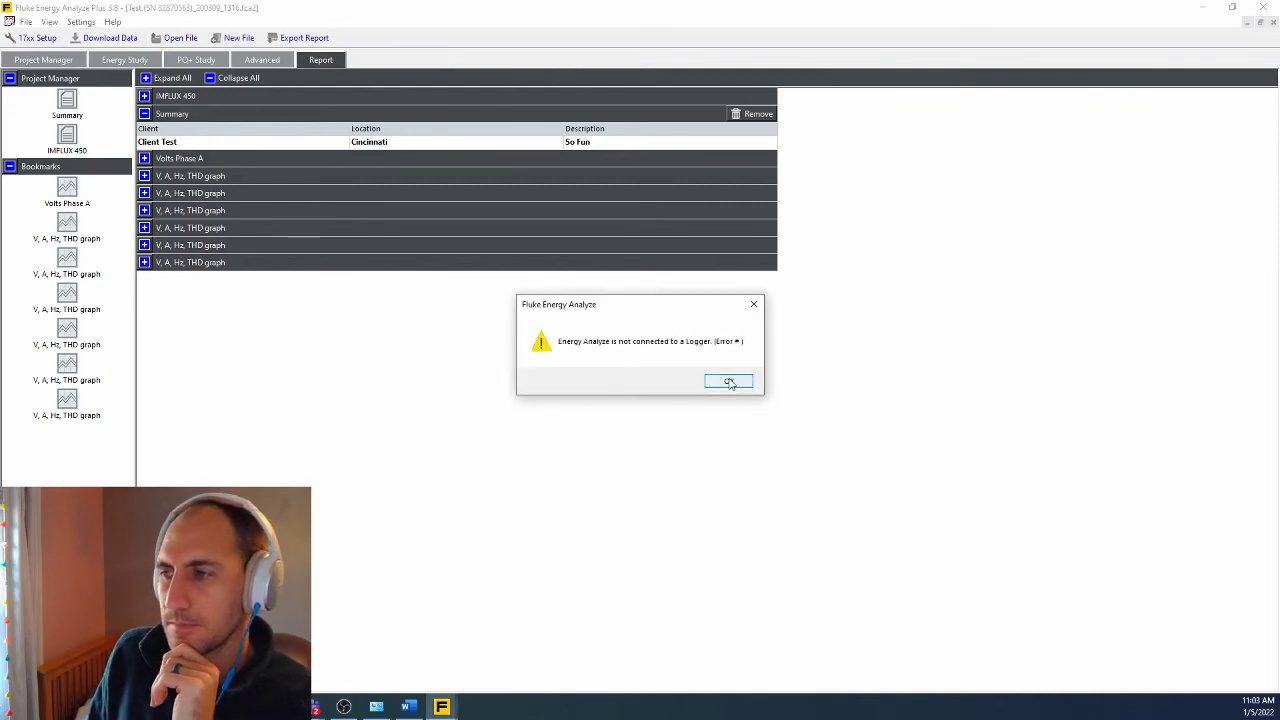
{"action": "left_click", "coordinate": [754, 304]}
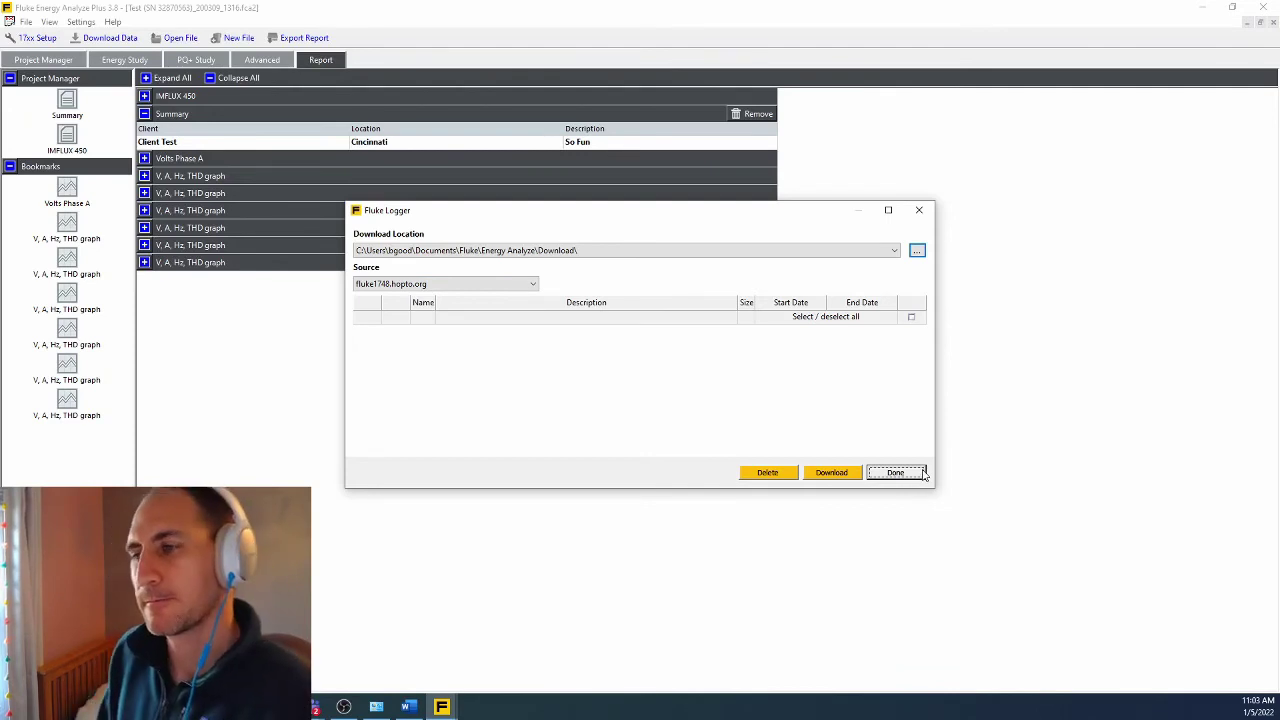
{"action": "left_click", "coordinate": [917, 475]}
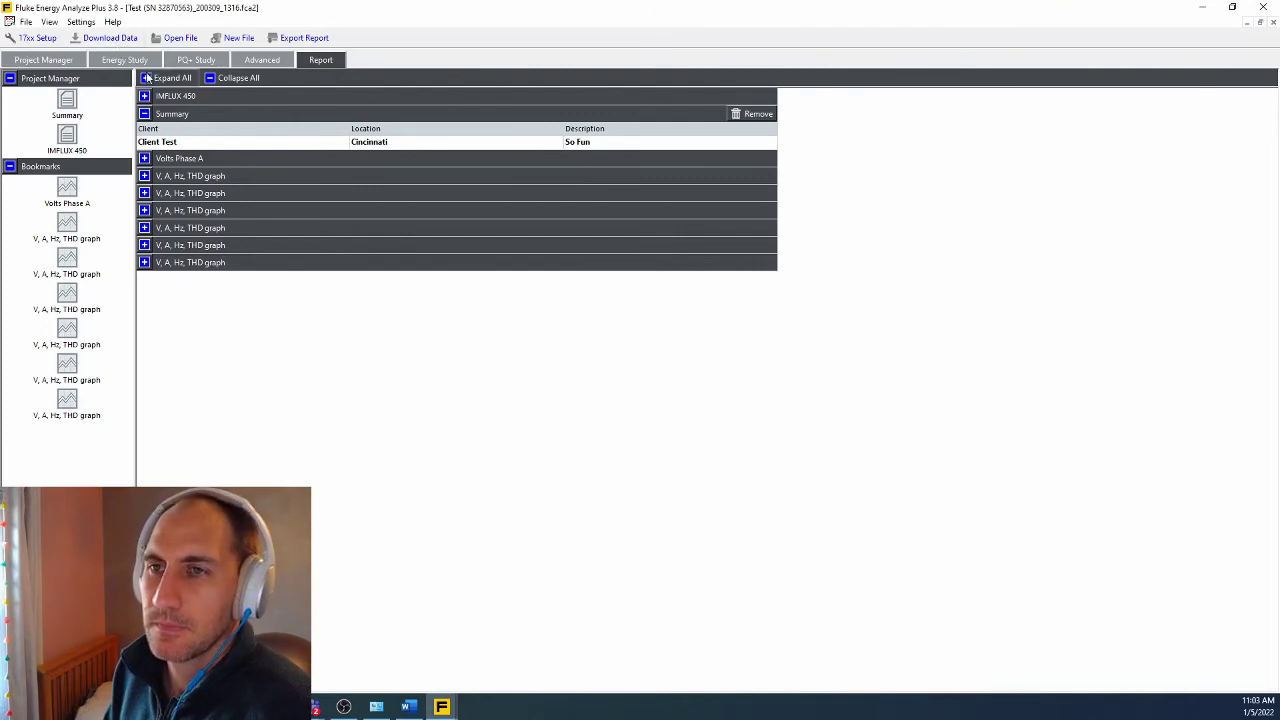
{"action": "left_click", "coordinate": [104, 38]}
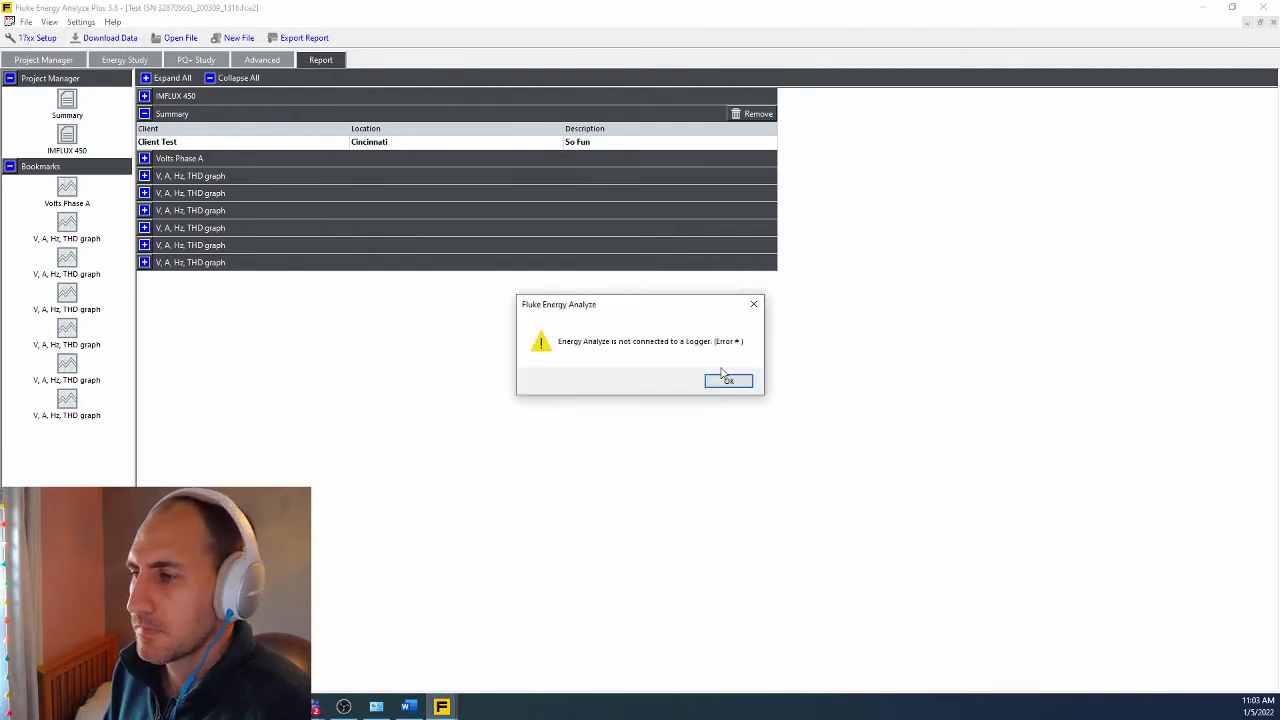
{"action": "left_click", "coordinate": [715, 380]}
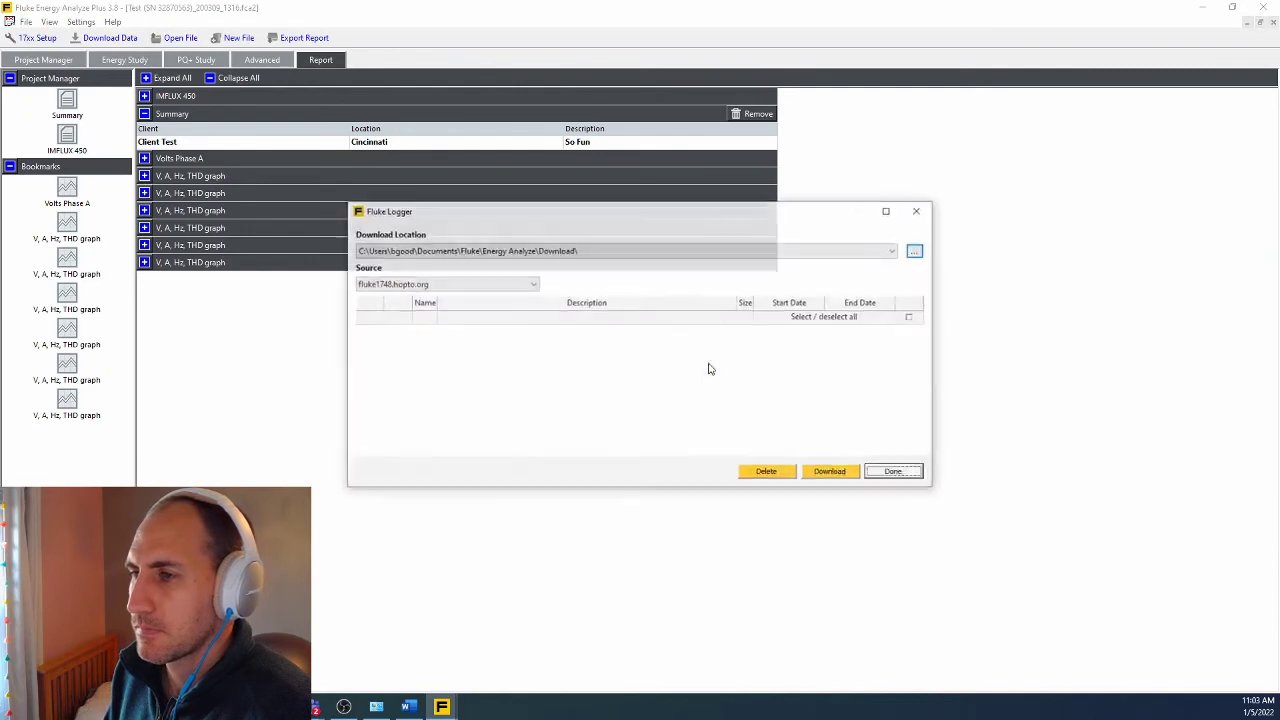
{"action": "left_click", "coordinate": [522, 287]}
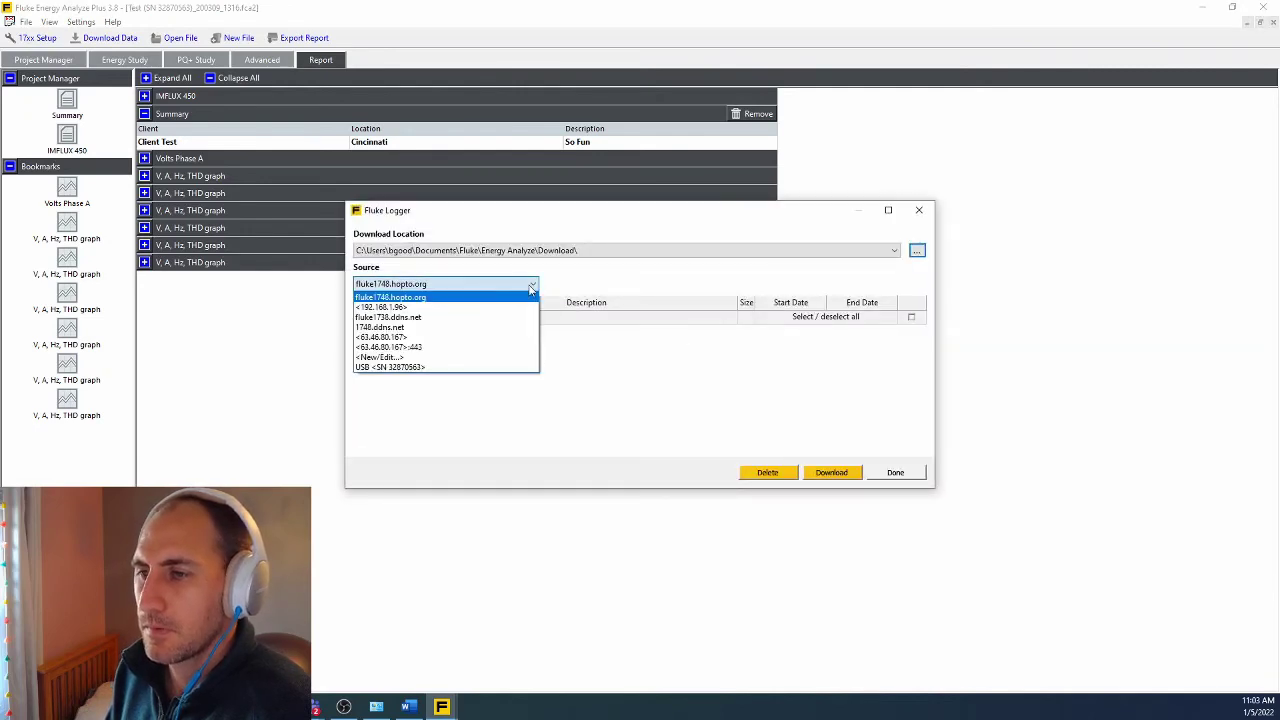
{"action": "left_click", "coordinate": [526, 288]}
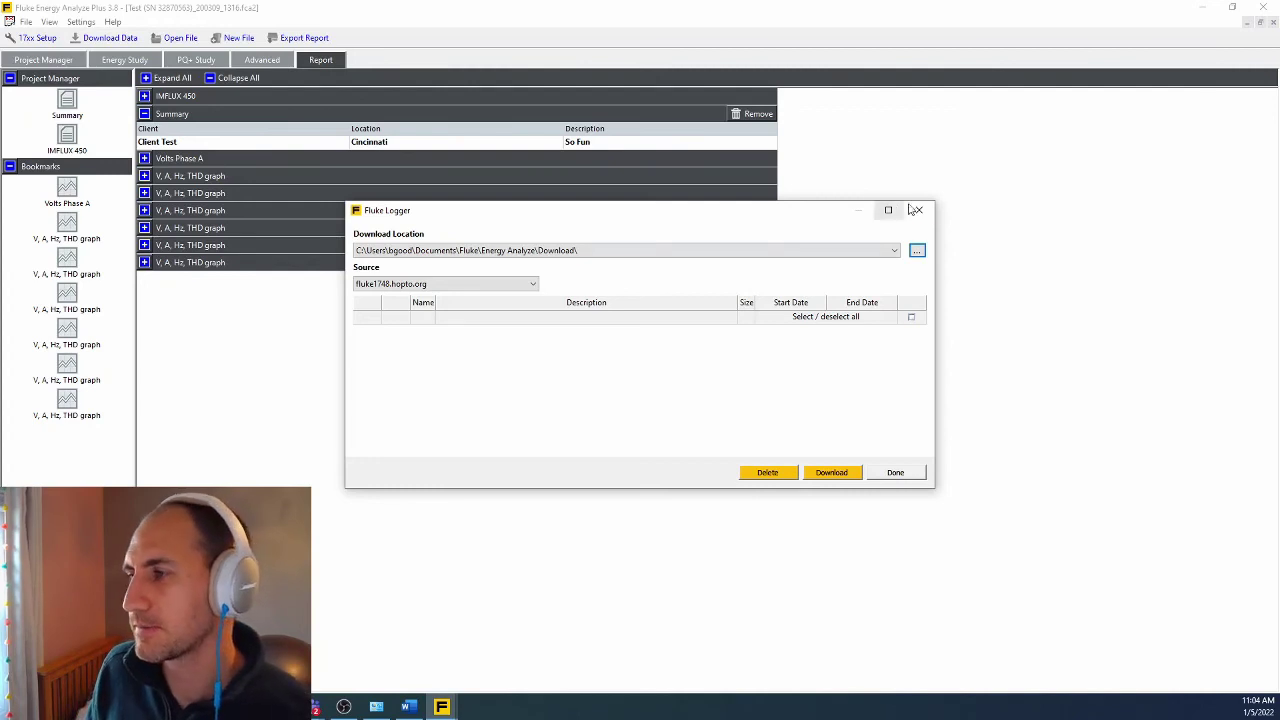
Step: Dismiss the Fluke Logger download dialog with Done and expand the Volts Phase A graph section
{"action": "left_click", "coordinate": [895, 472]}
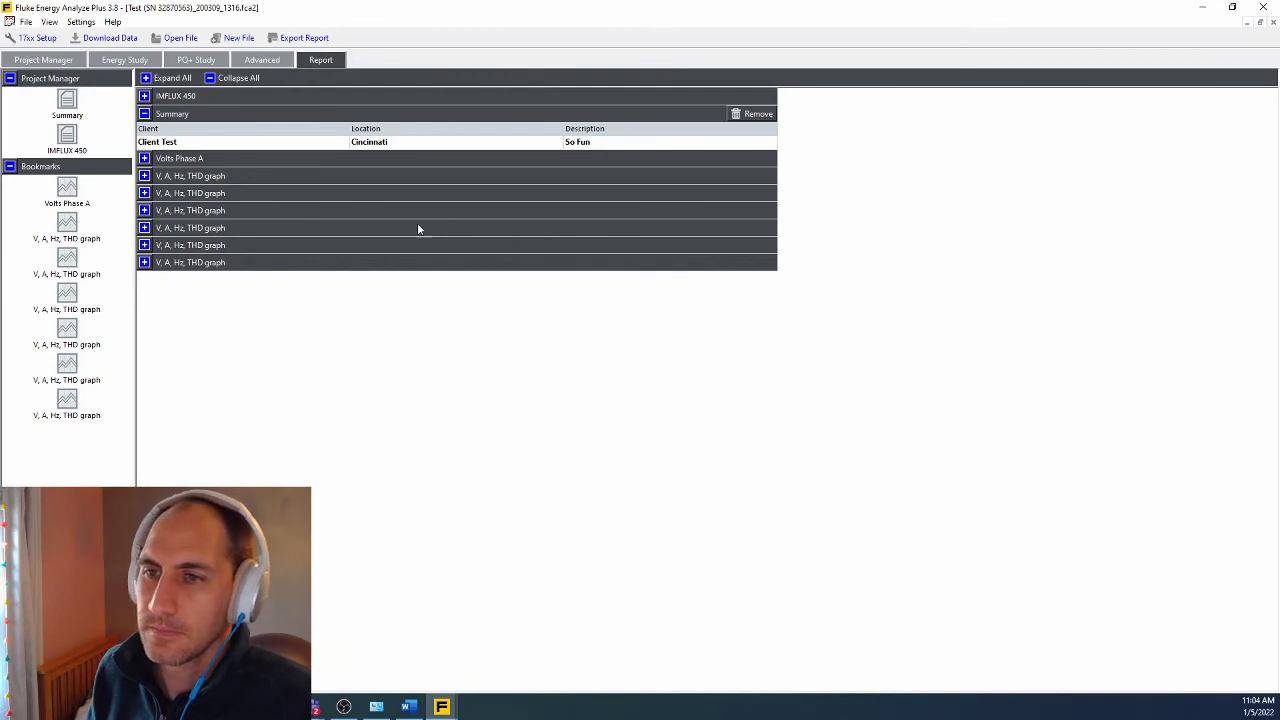
{"action": "left_click", "coordinate": [144, 158]}
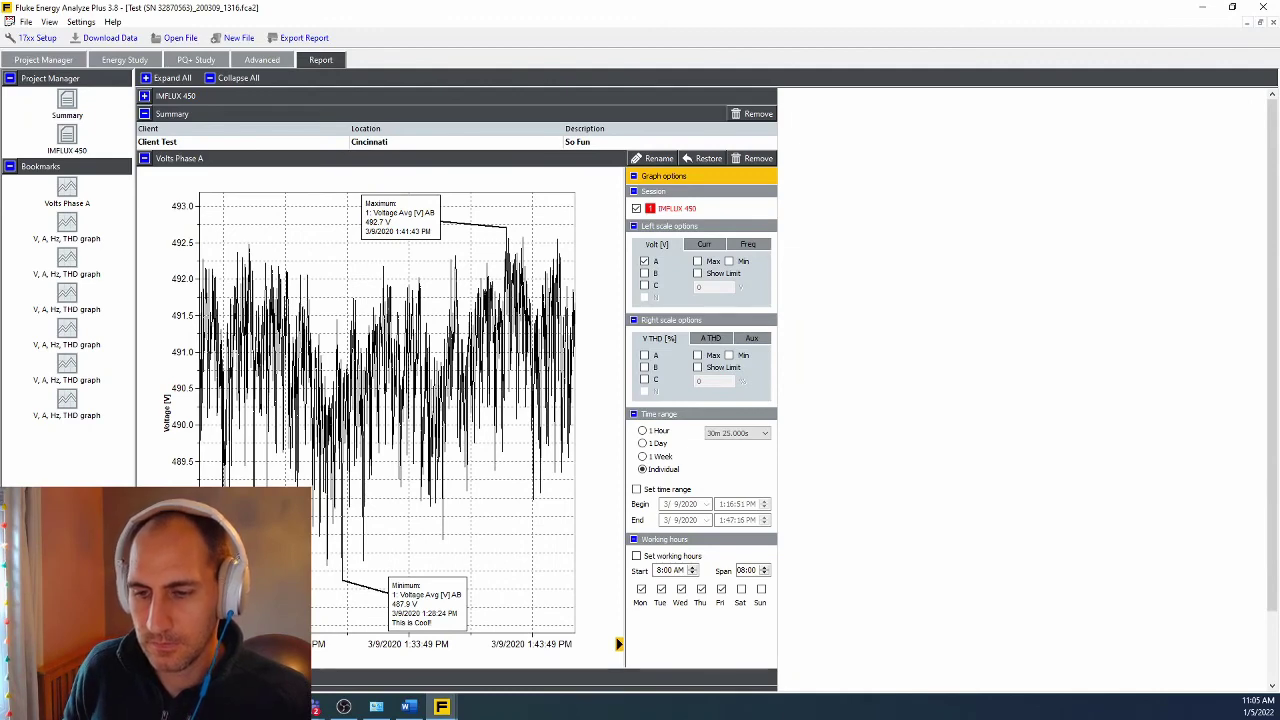
Step: Switch to Chrome and go to Fluke's Technical support page via the Support menu
{"action": "key", "text": "alt+Tab"}
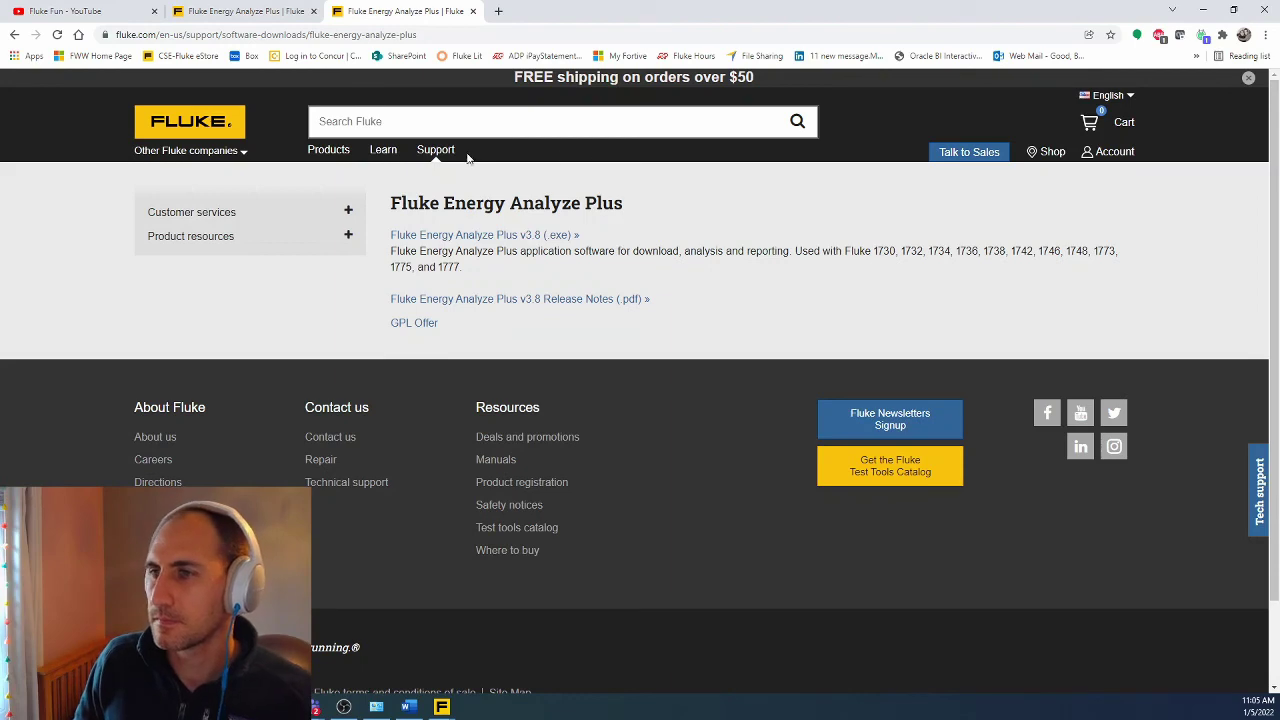
{"action": "mouse_move", "coordinate": [437, 161]}
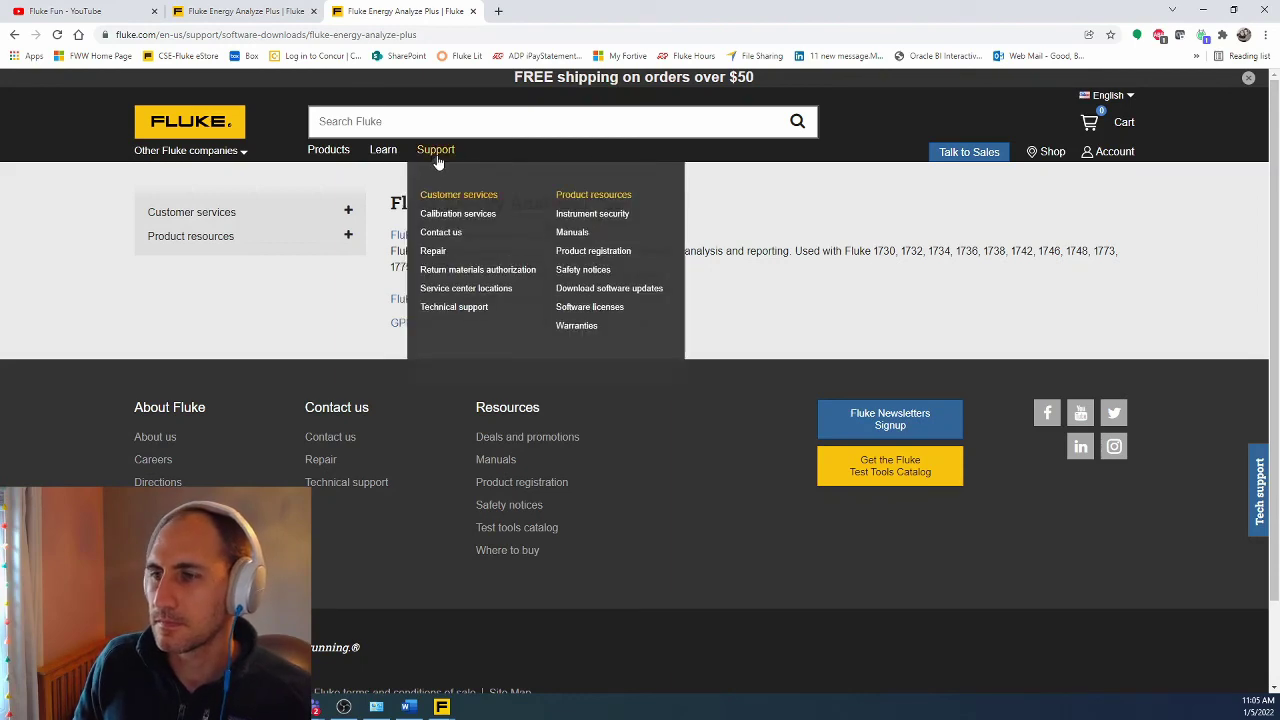
{"action": "left_click", "coordinate": [460, 310]}
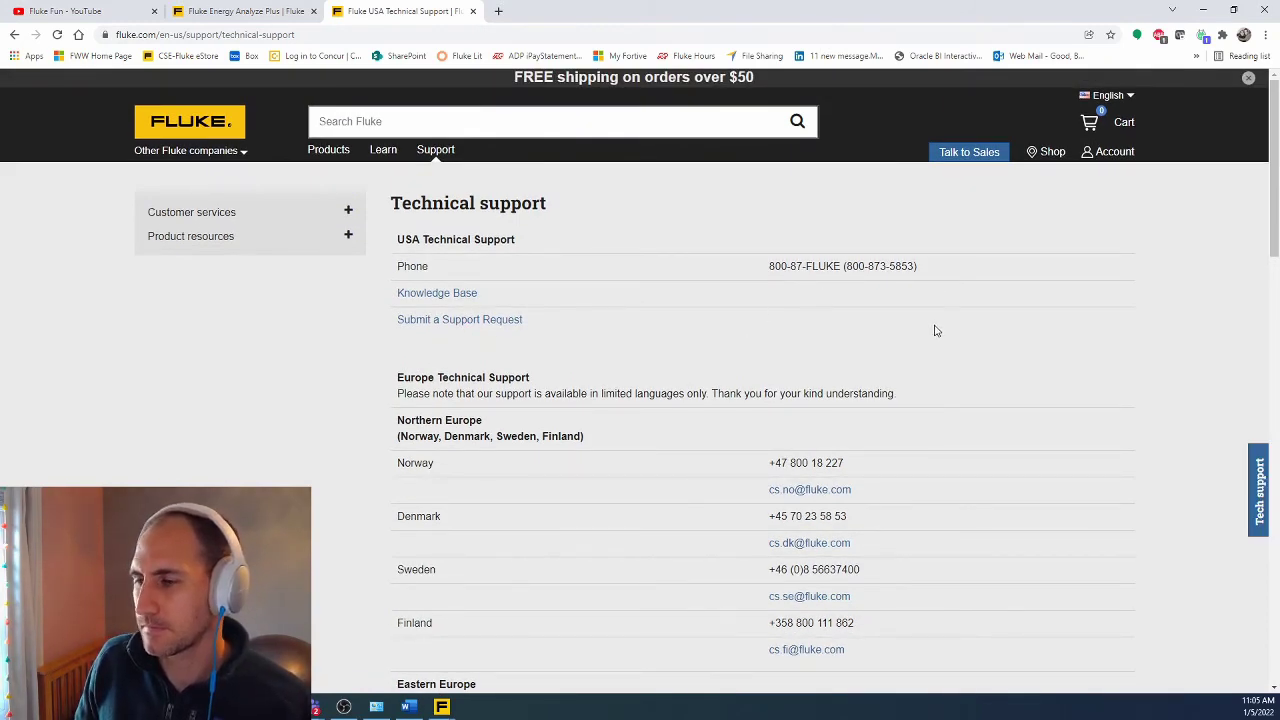
{"action": "scroll", "coordinate": [935, 330], "scroll_direction": "down", "scroll_amount": 1}
{"action": "scroll", "coordinate": [935, 330], "scroll_direction": "up", "scroll_amount": 1}
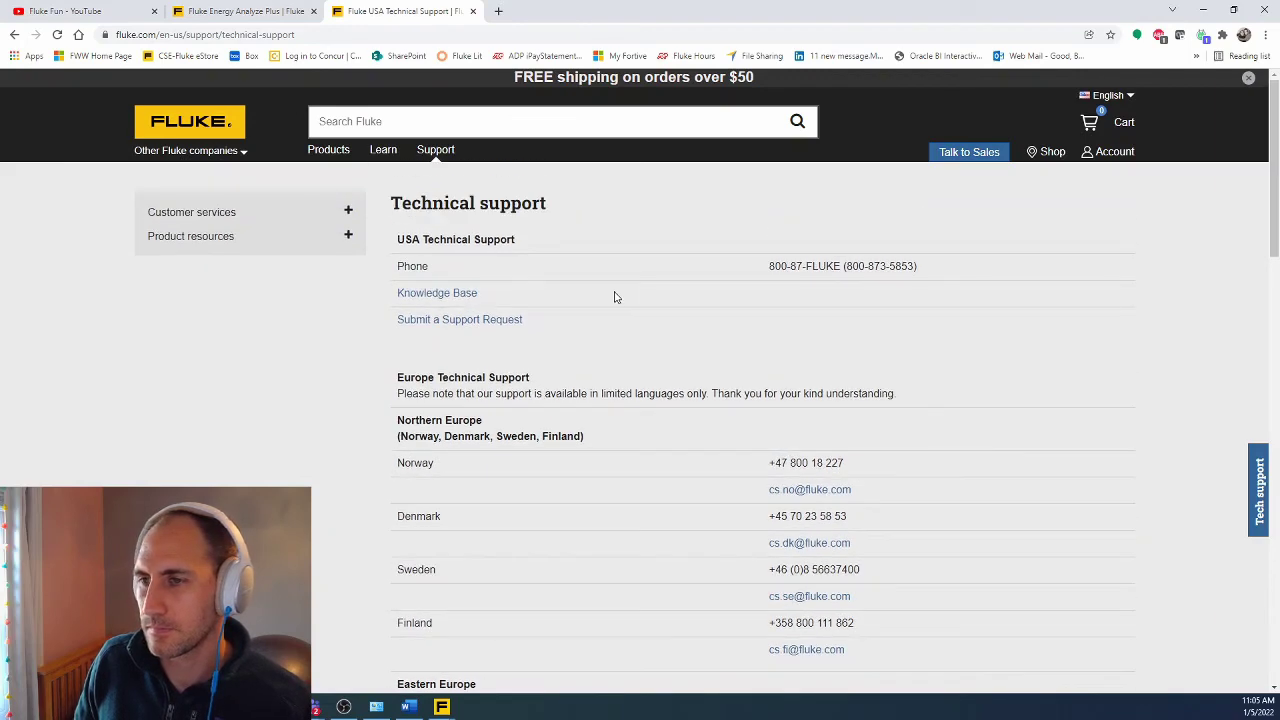
Step: Review the Submit a Support Request form in its new tab, then return to Technical support
{"action": "left_click", "coordinate": [458, 322]}
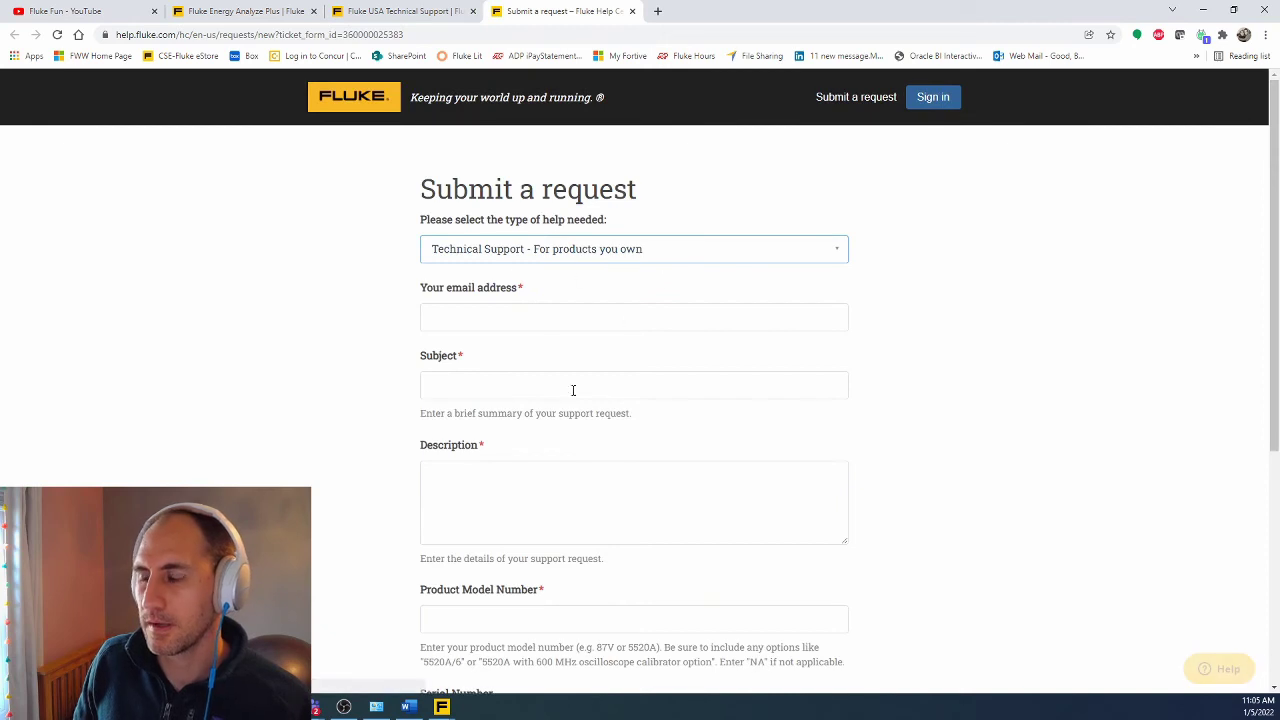
{"action": "scroll", "coordinate": [590, 430], "scroll_direction": "down", "scroll_amount": 4}
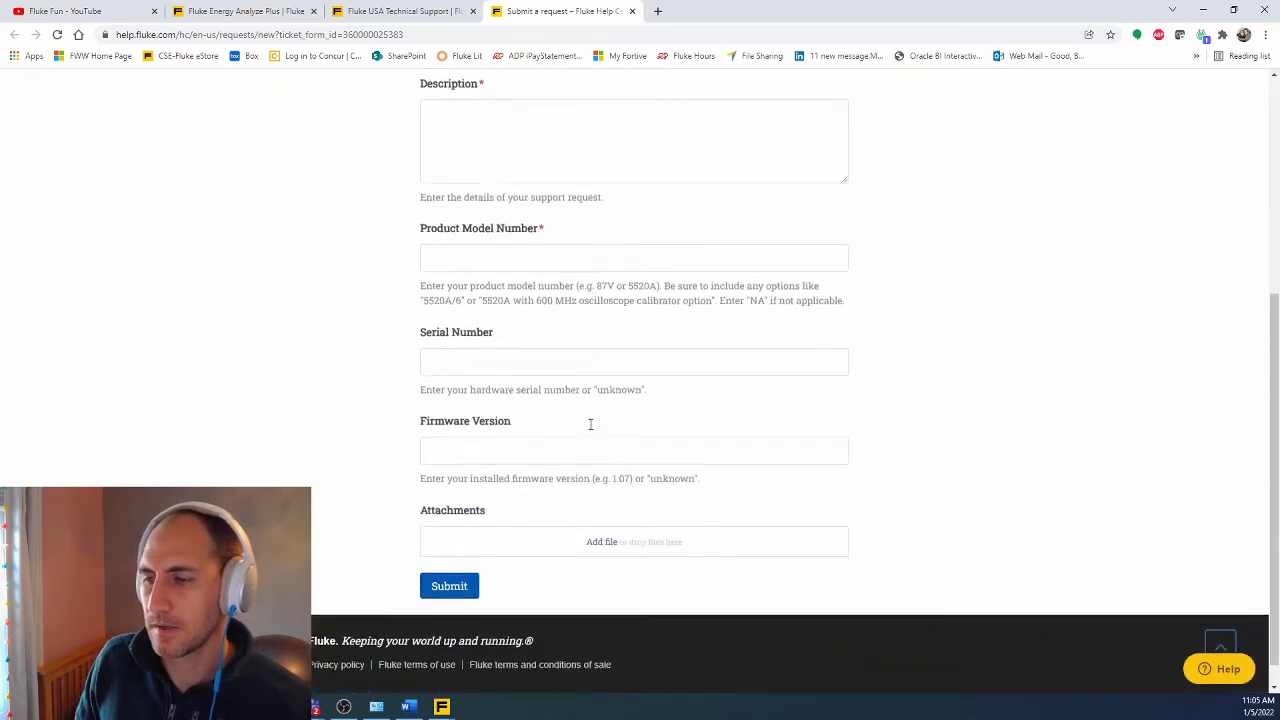
{"action": "scroll", "coordinate": [590, 424], "scroll_direction": "up", "scroll_amount": 3}
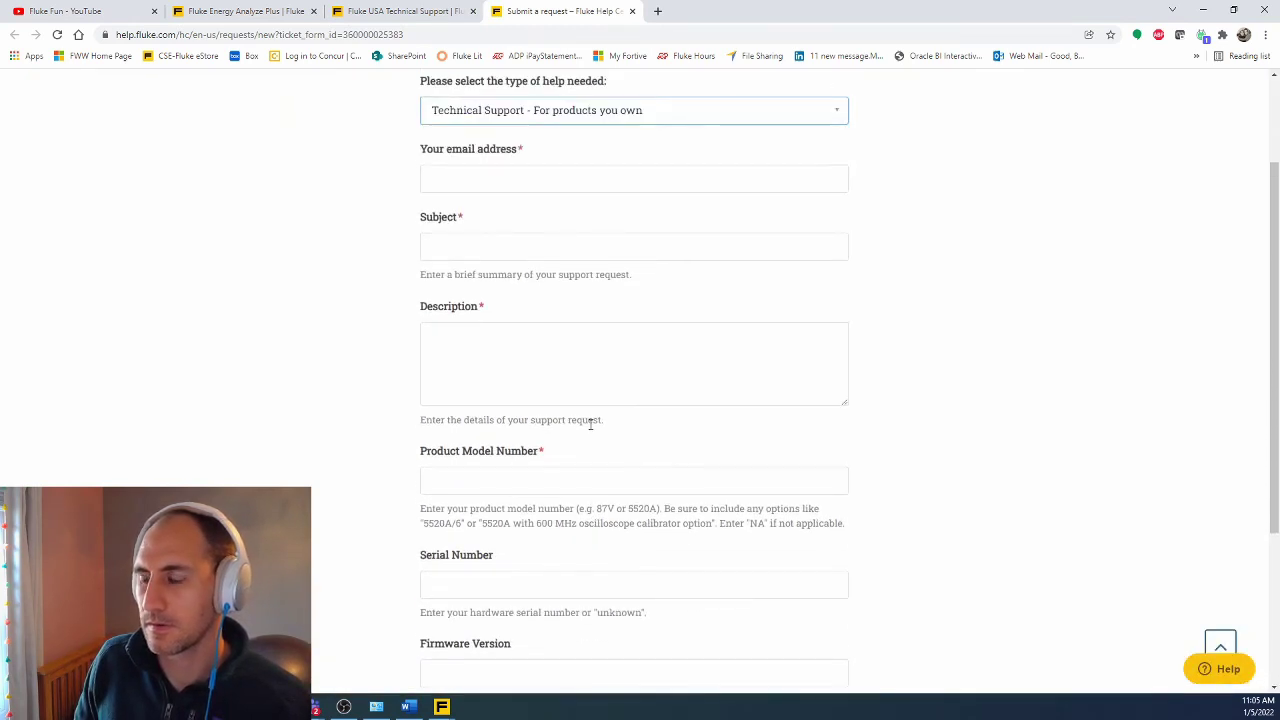
{"action": "scroll", "coordinate": [590, 424], "scroll_direction": "up", "scroll_amount": 1}
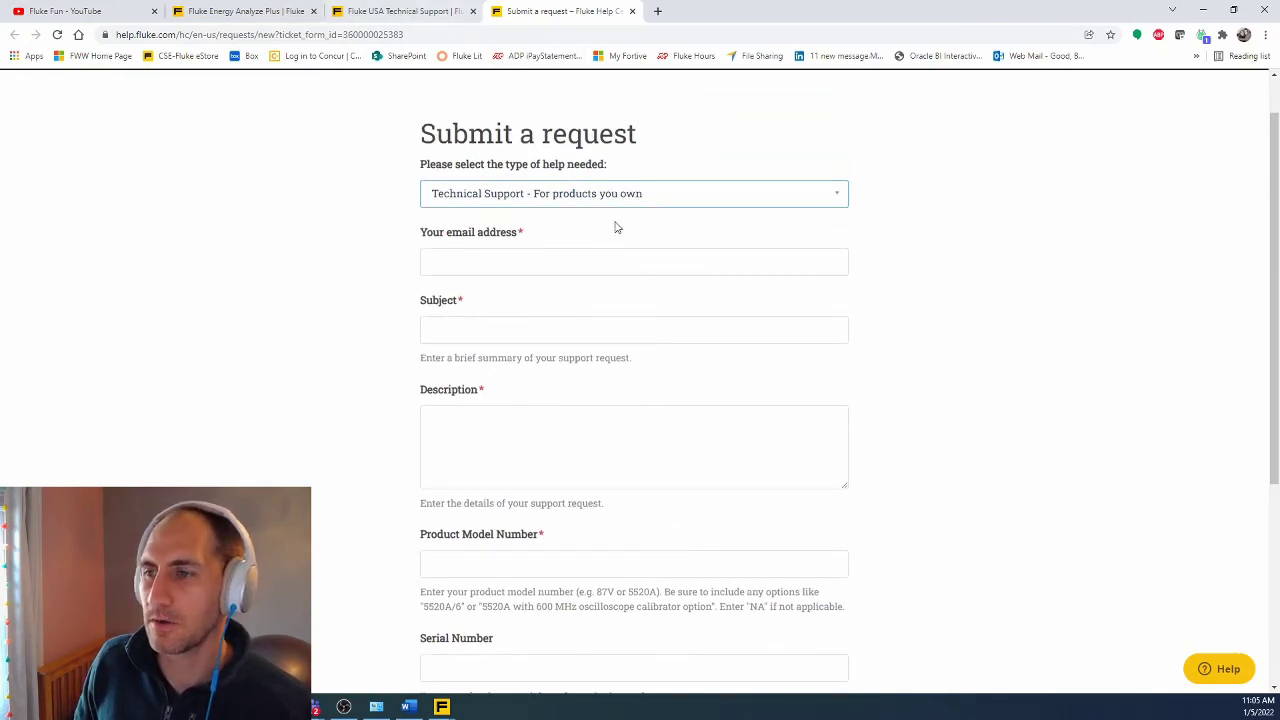
{"action": "key", "text": "ctrl+shift+Tab"}
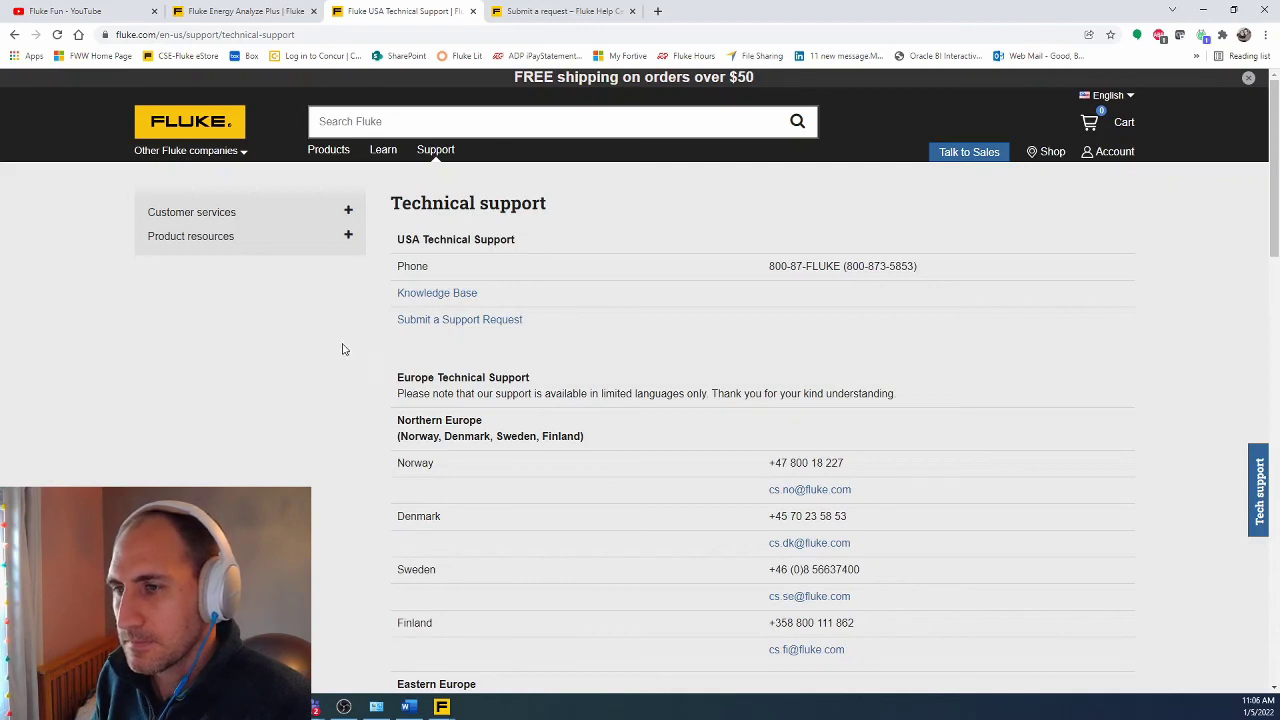
Step: In the Knowledge Base, expand Fluke Industrial and Electrical Tools and list all 50 Power Quality Tools articles
{"action": "left_click", "coordinate": [426, 296]}
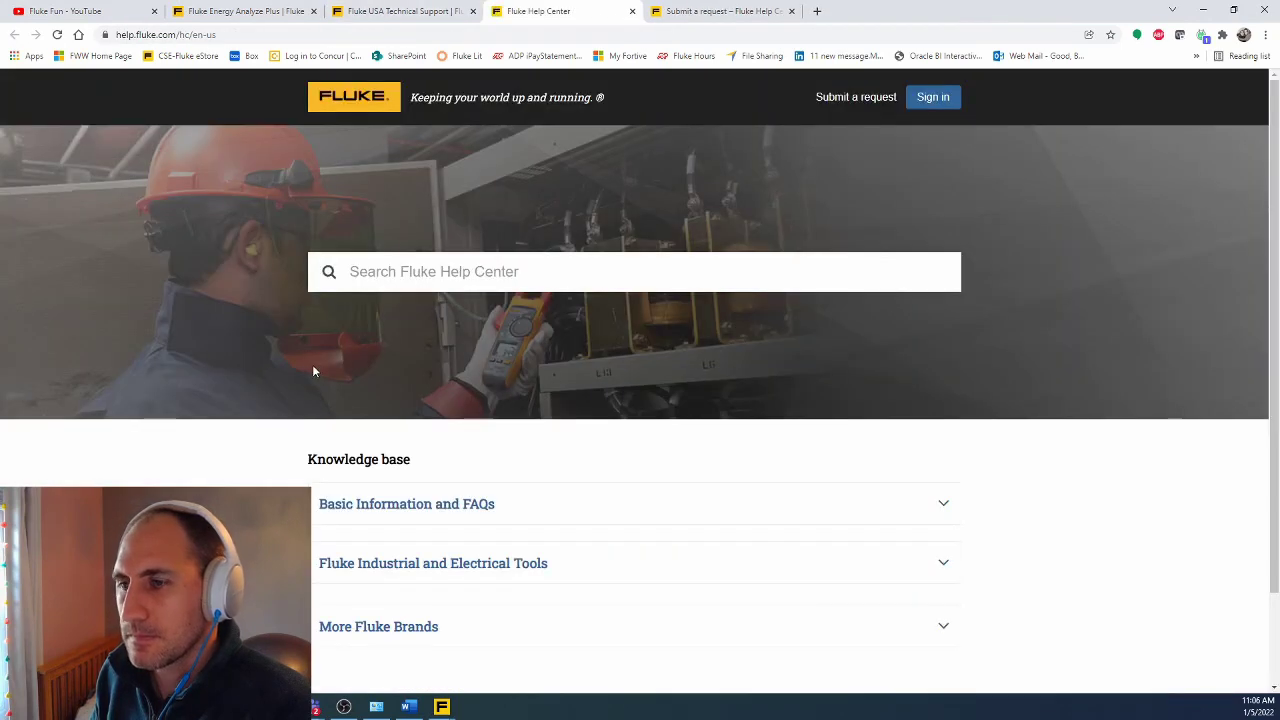
{"action": "scroll", "coordinate": [135, 337], "scroll_direction": "down", "scroll_amount": 1}
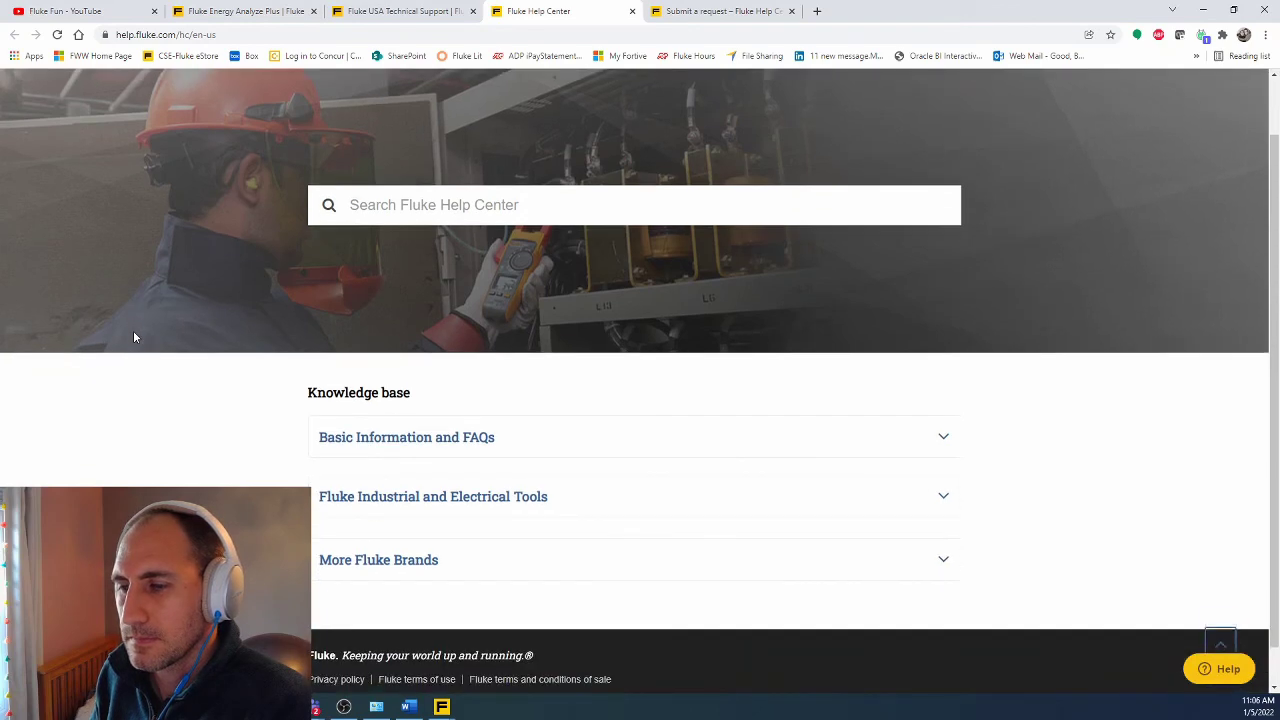
{"action": "left_click", "coordinate": [935, 500]}
{"action": "scroll", "coordinate": [1021, 504], "scroll_direction": "down", "scroll_amount": 3}
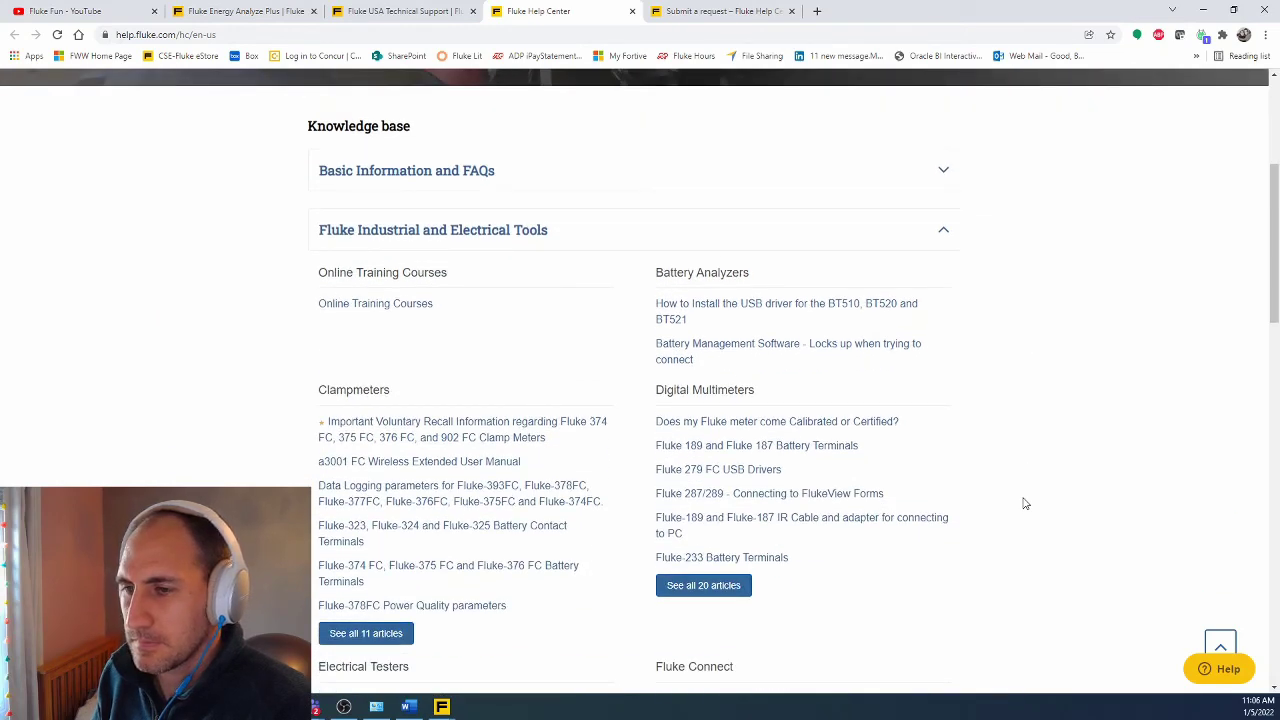
{"action": "scroll", "coordinate": [1024, 503], "scroll_direction": "down", "scroll_amount": 4}
{"action": "scroll", "coordinate": [1024, 503], "scroll_direction": "down", "scroll_amount": 4}
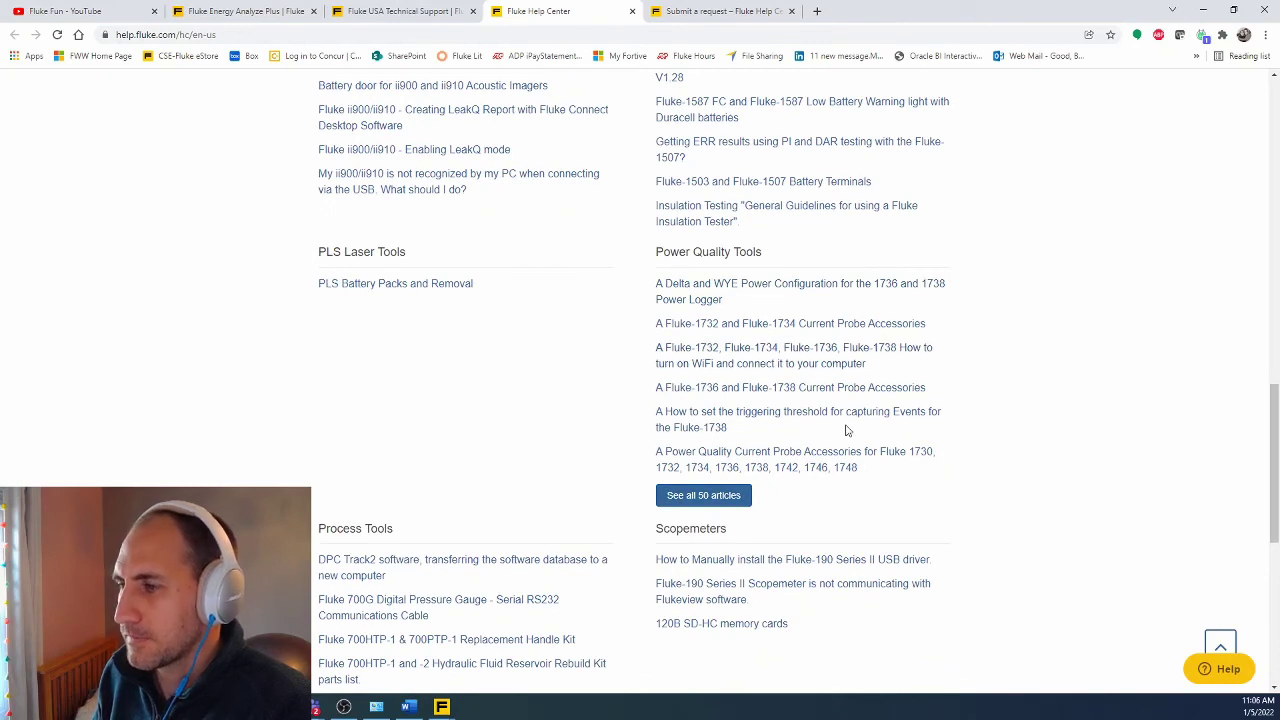
{"action": "left_click", "coordinate": [695, 495]}
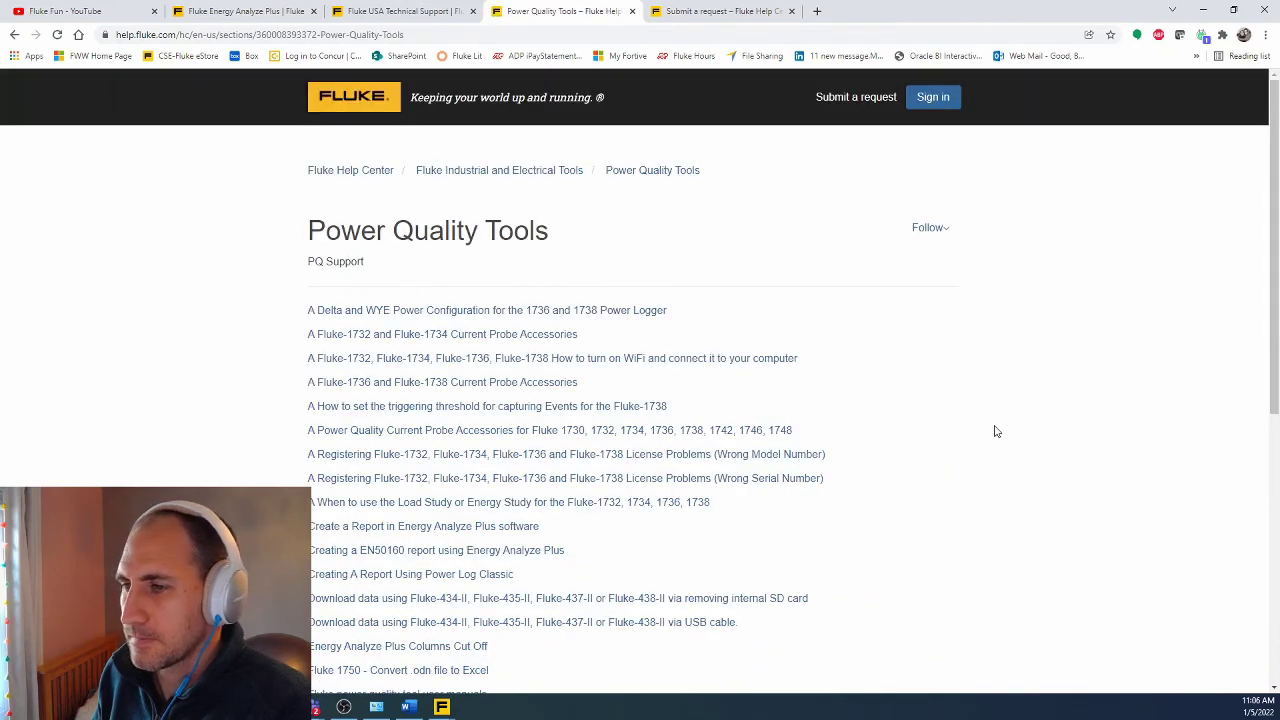
Step: Open the Help Center article 'Create a Report in Energy Analyze Plus software' from Power Quality Tools
{"action": "scroll", "coordinate": [995, 431], "scroll_direction": "down", "scroll_amount": 1}
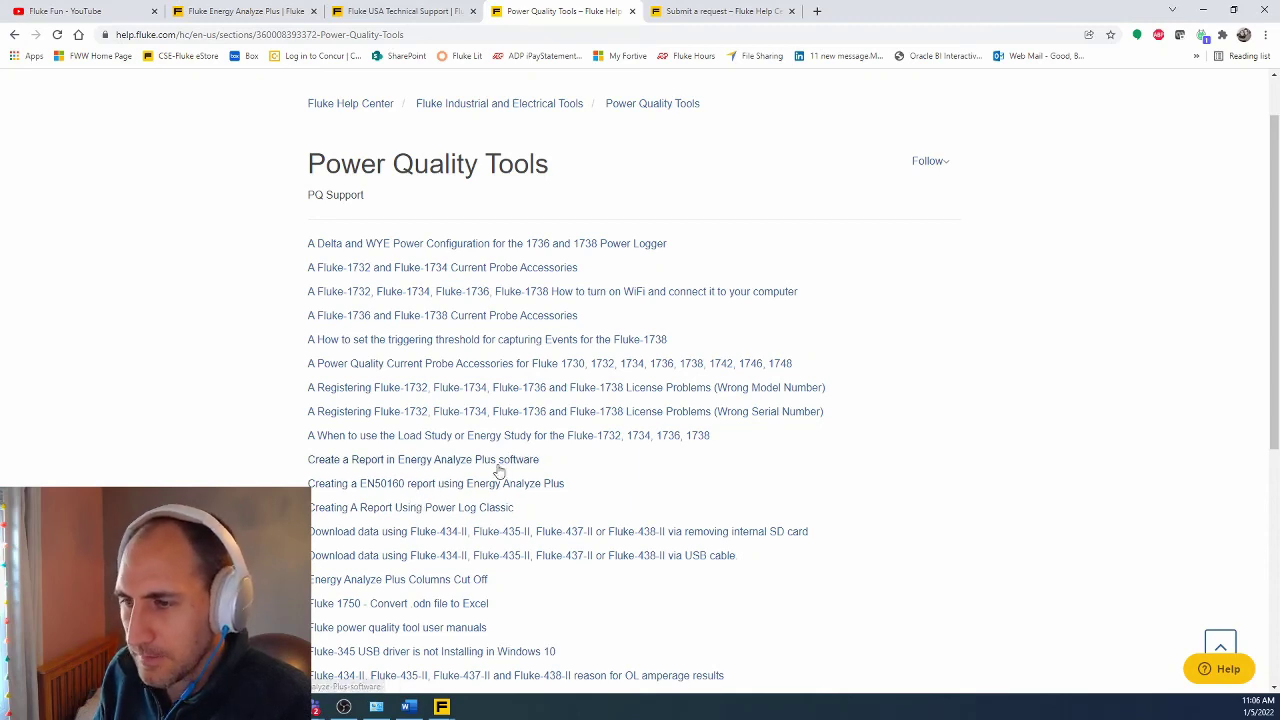
{"action": "left_click", "coordinate": [443, 462]}
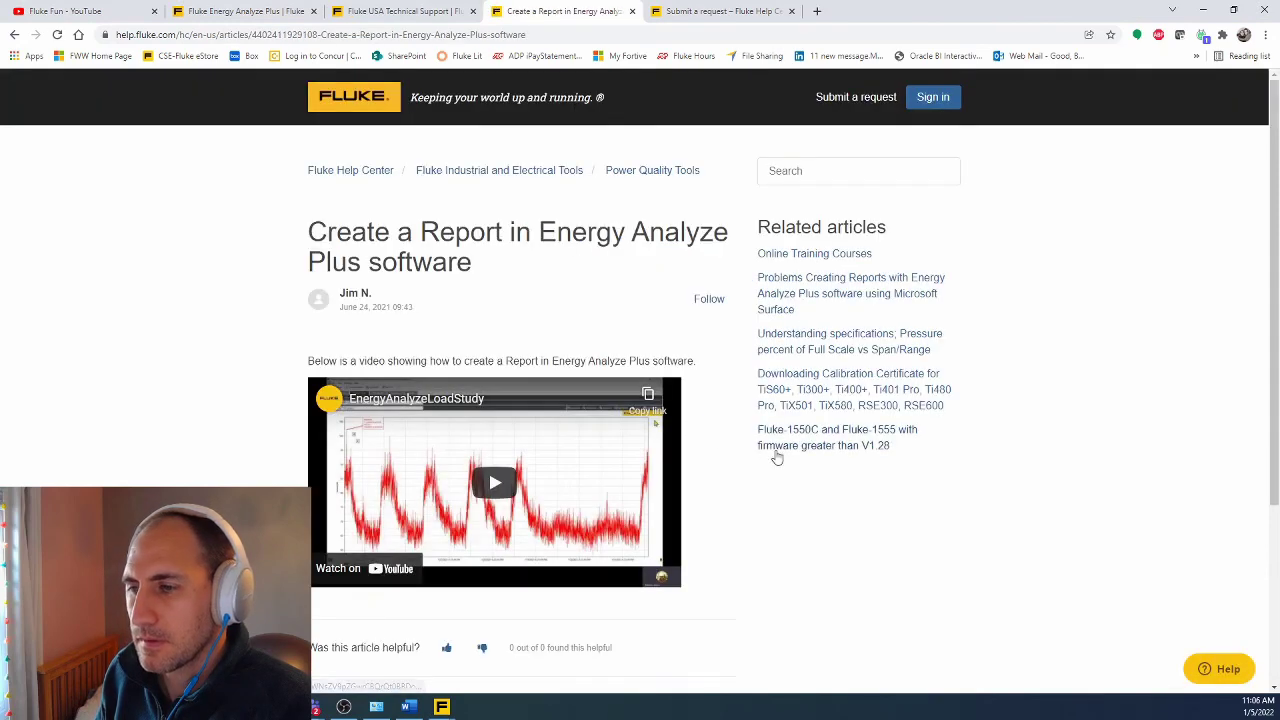